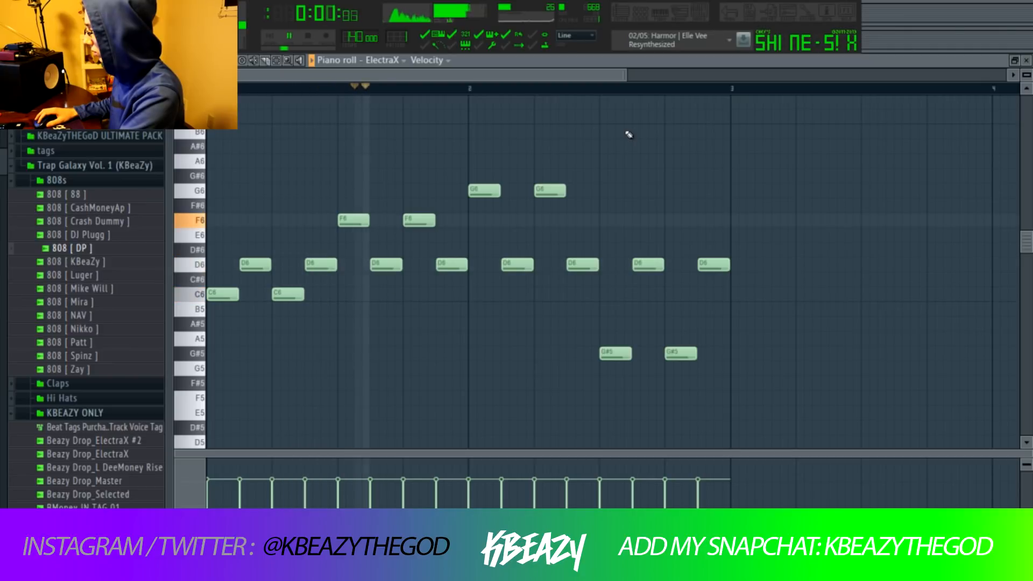
Step: Stop playback, load Edison in the first effect slot of the ElectraX mixer track, and arm it to record on play
key("space")
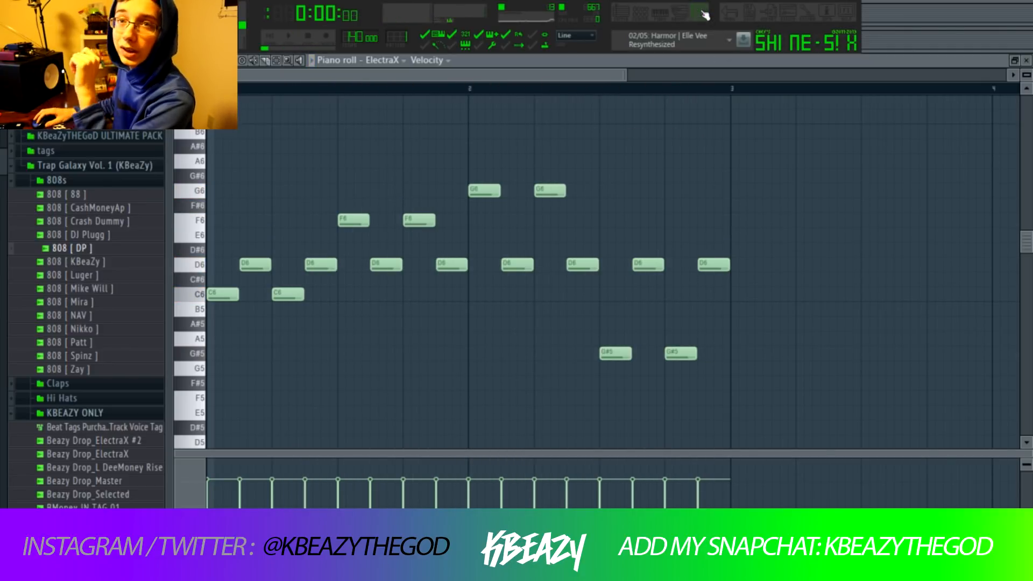
left_click(702, 13)
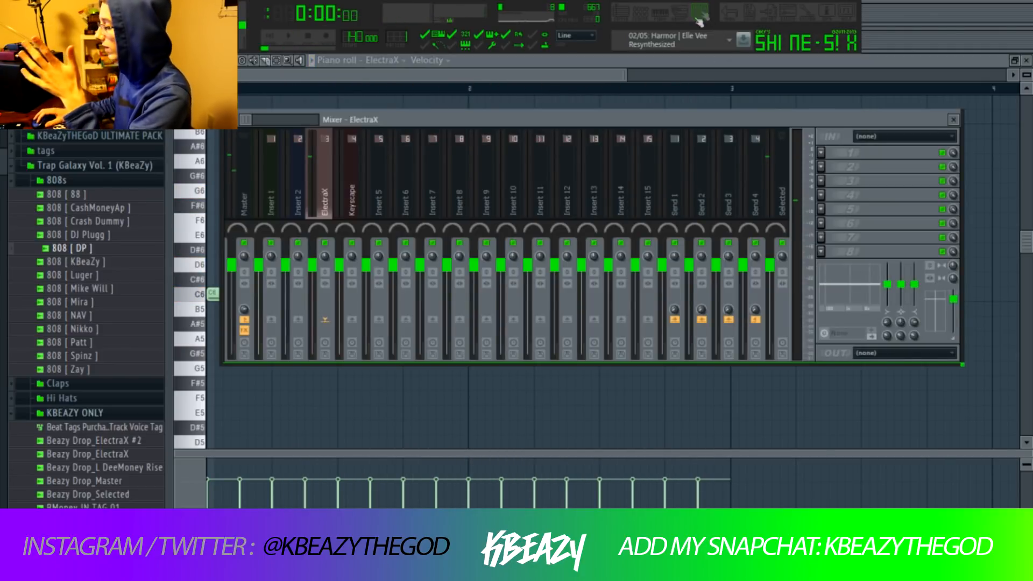
left_click(829, 153)
left_click(720, 232)
left_click_drag(491, 149, 687, 146)
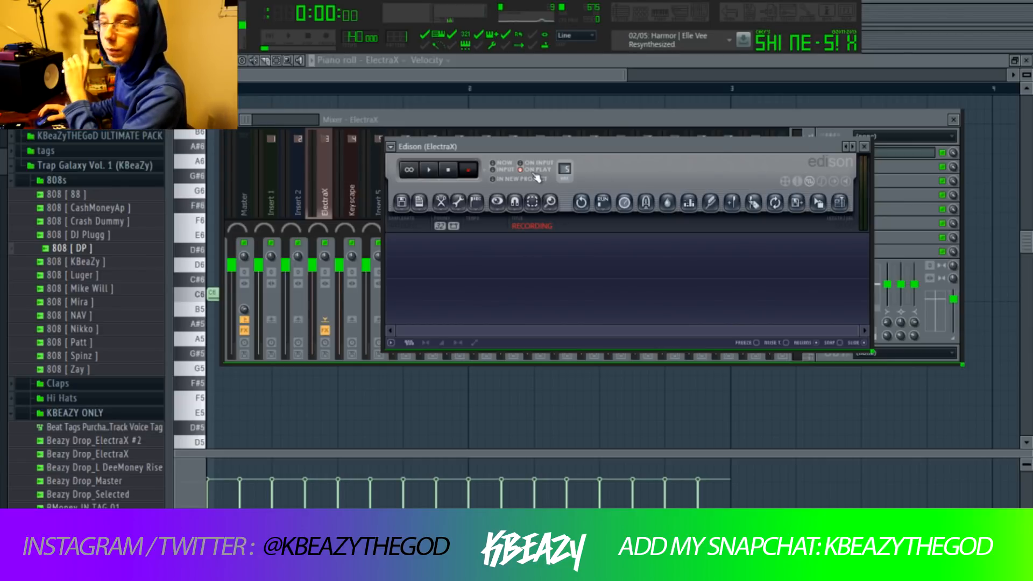
Step: Play the ElectraX pattern through its full two-bar melody to record it into Edison, and stop playback
left_click_drag(624, 72, 733, 72)
left_click(701, 12)
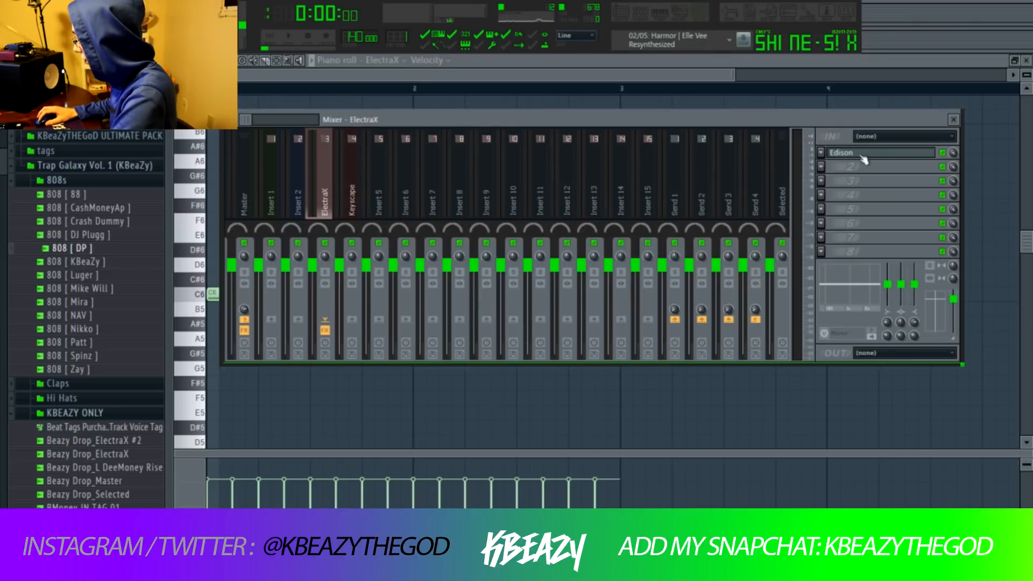
left_click(859, 154)
left_click(429, 72)
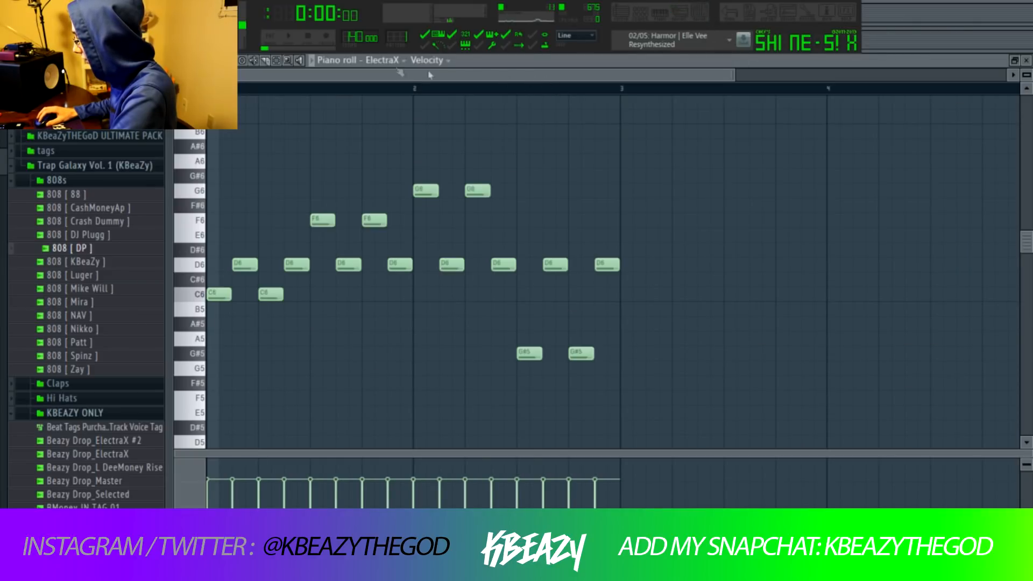
key("space")
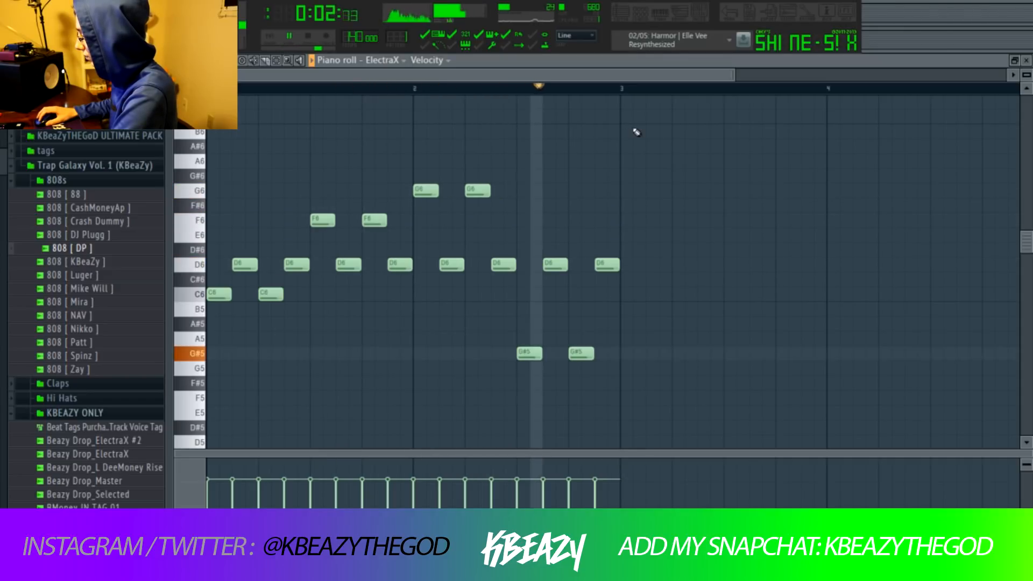
key("space")
Step: In the Edison recording on the ElectraX track, delete the extra audio after the second Song jump marker
key("F9")
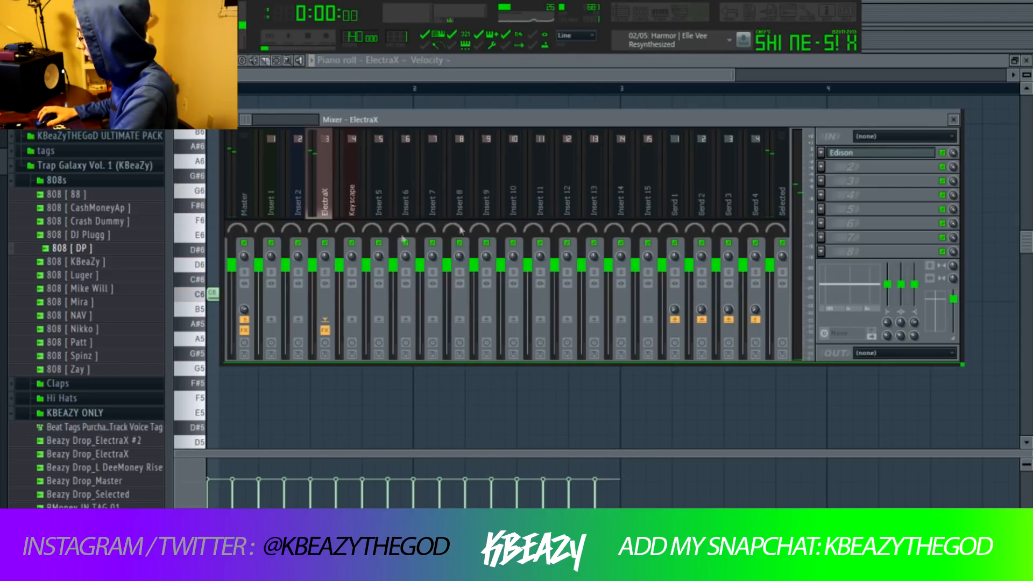
left_click(898, 153)
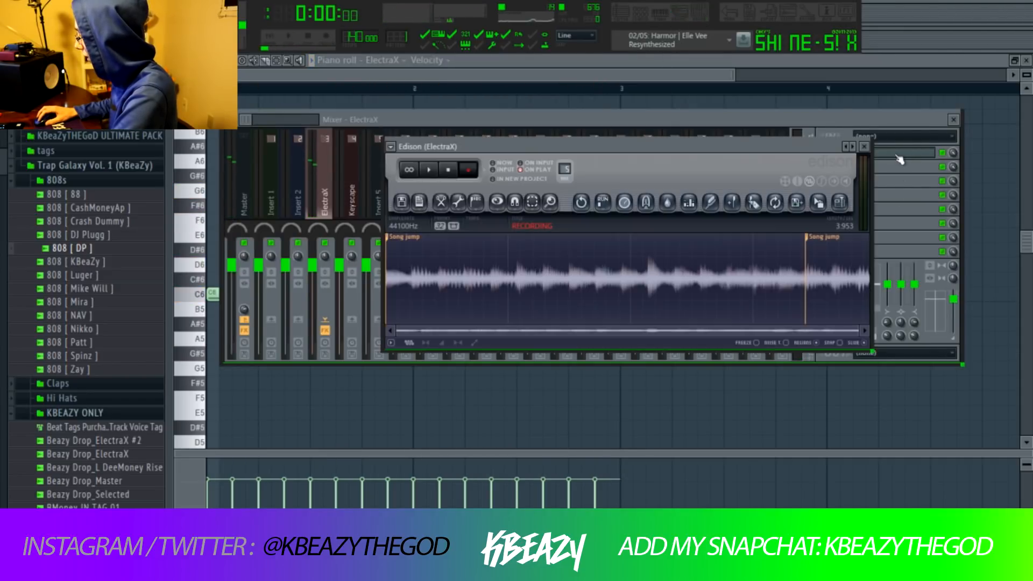
double_click(688, 279)
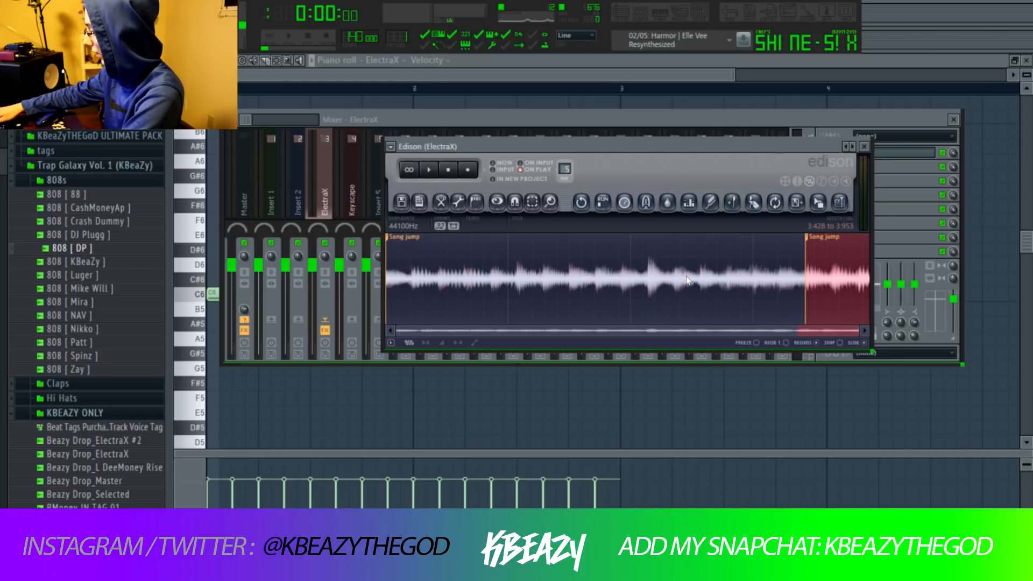
key("Delete")
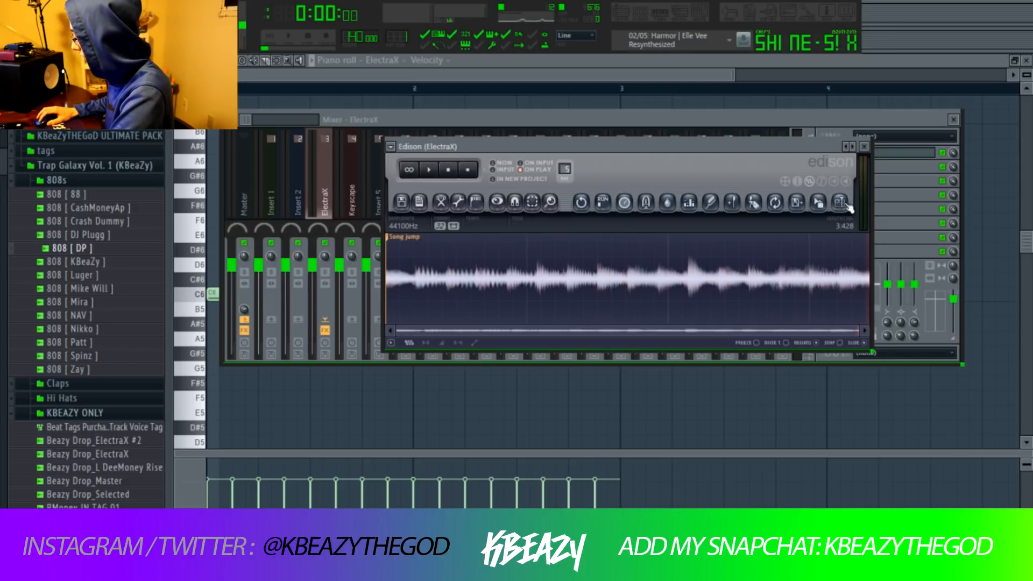
Step: Place the trimmed recording on Track 1 of the playlist at bar 1 and play it back
left_click(676, 21)
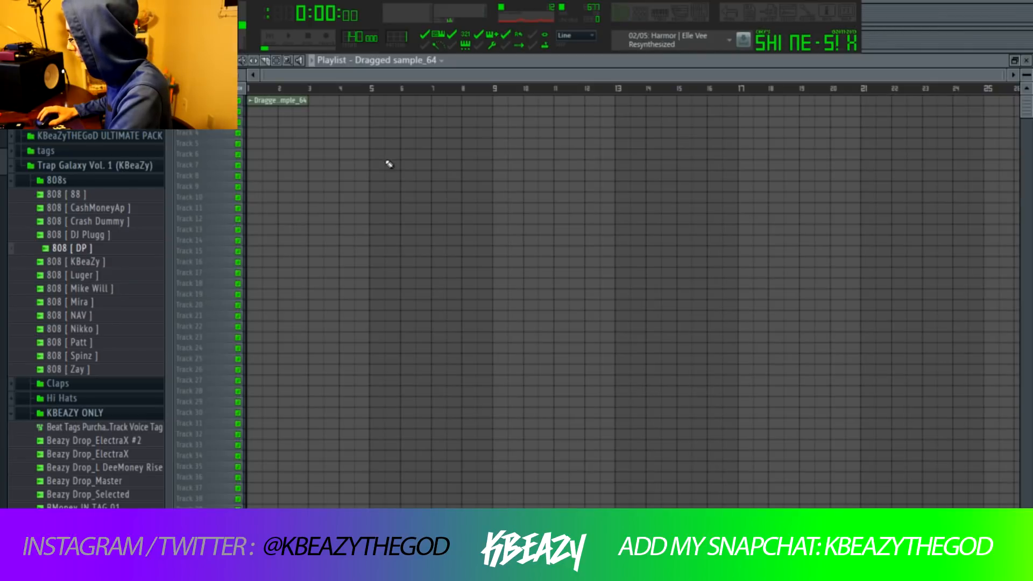
left_click_drag(1026, 71, 547, 76)
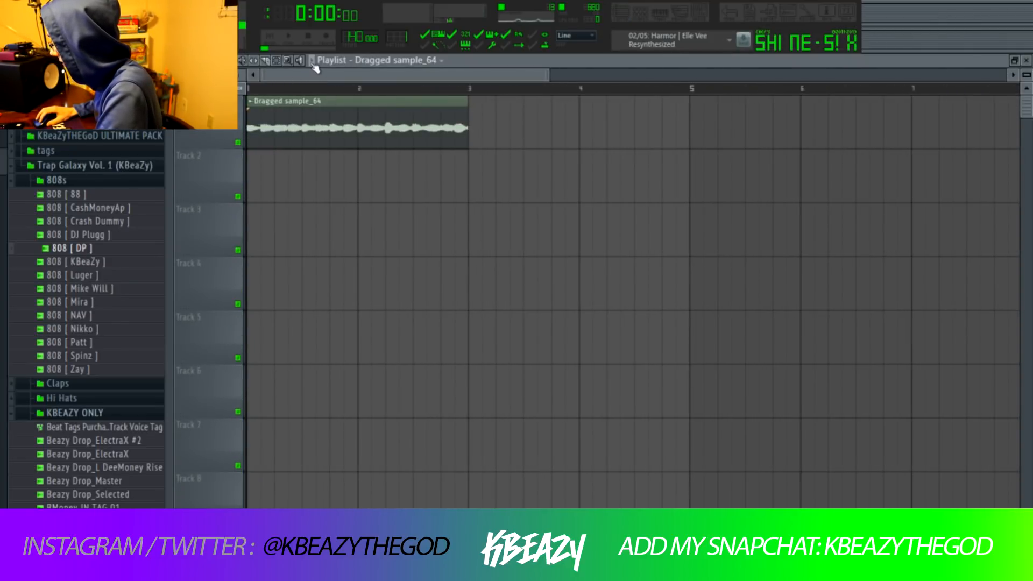
key("space")
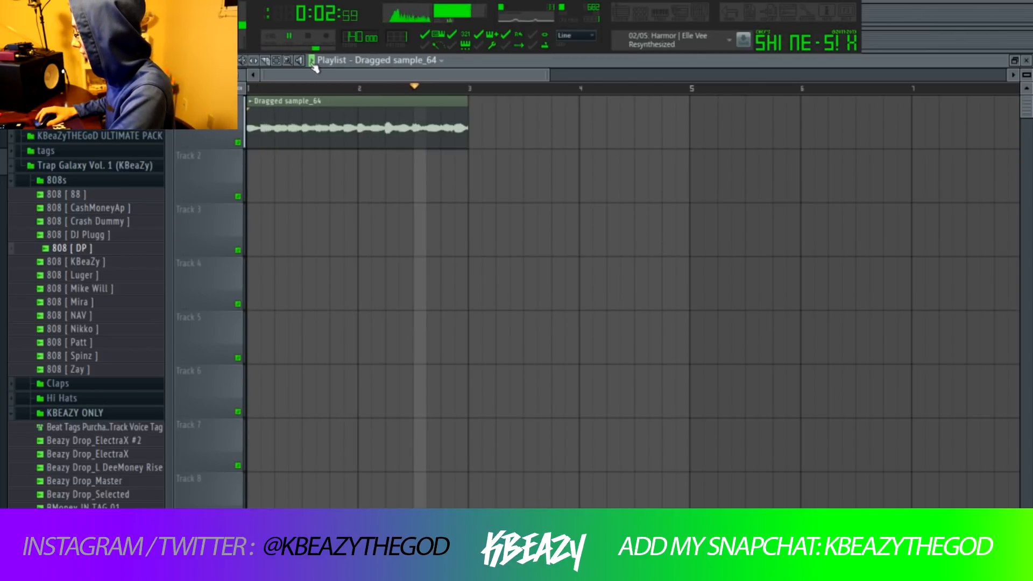
key("space")
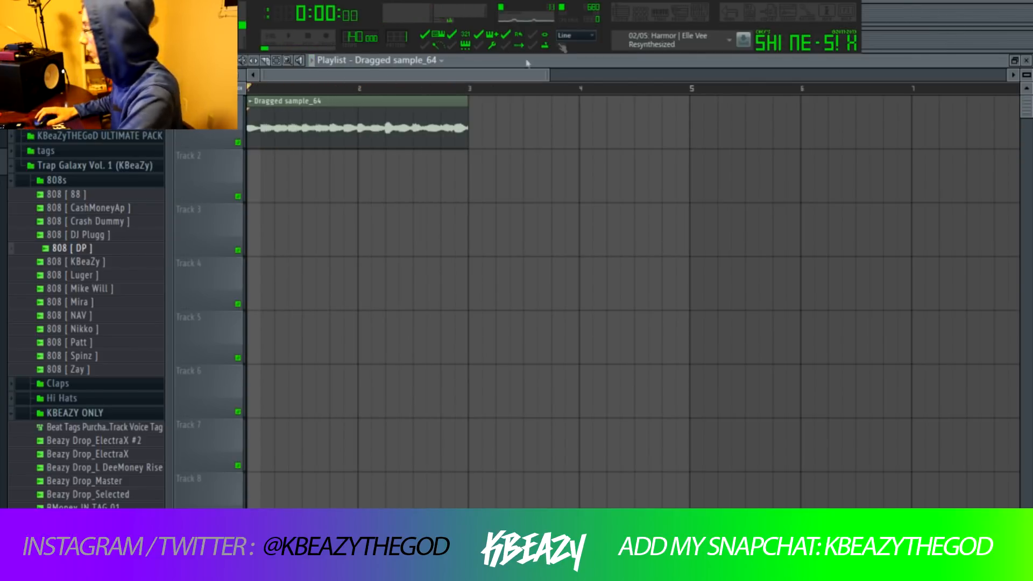
Step: Add a Fruity Slicer channel to Pattern 1
key("F6")
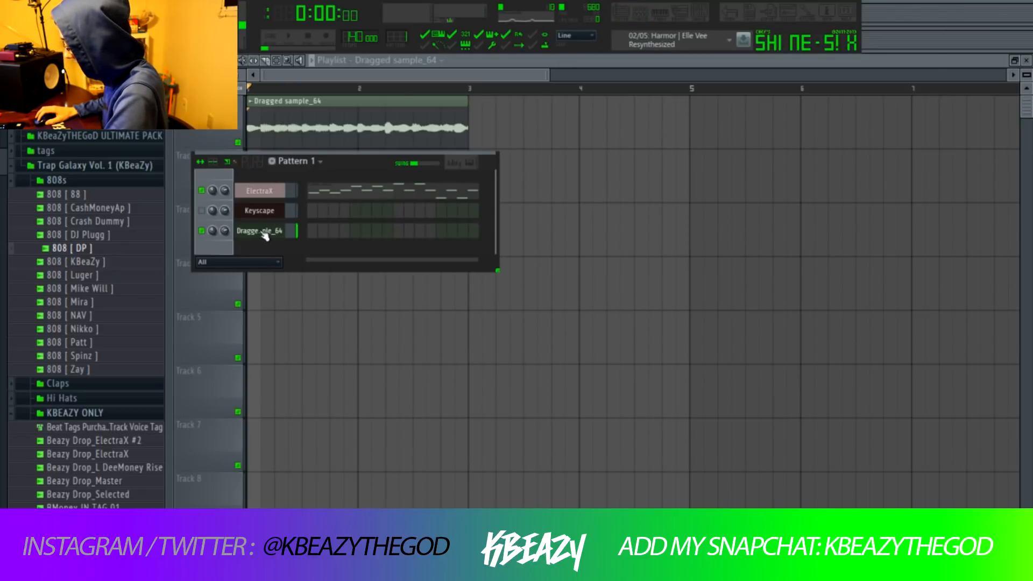
left_click(68, 7)
mouse_move(91, 22)
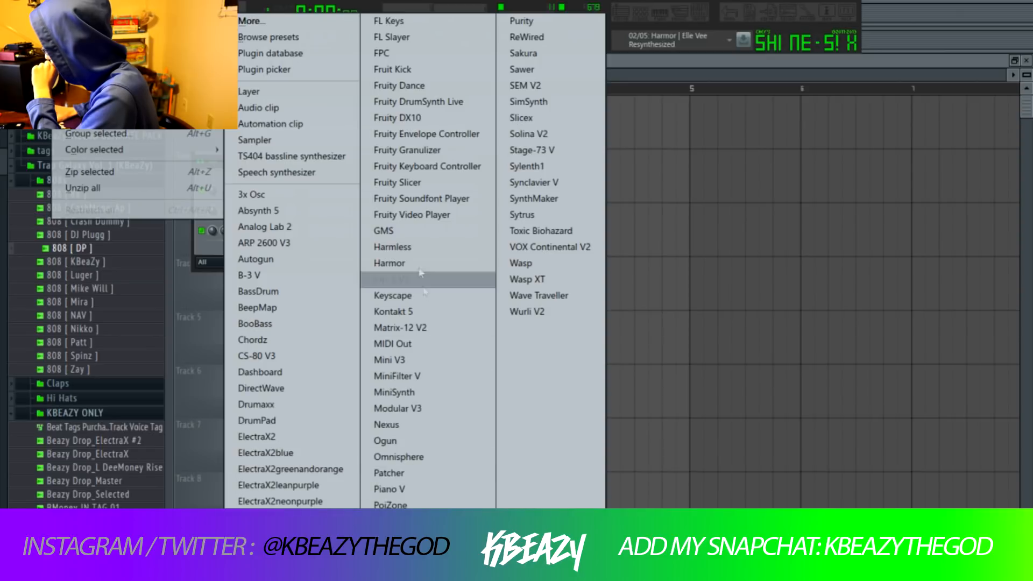
left_click(413, 183)
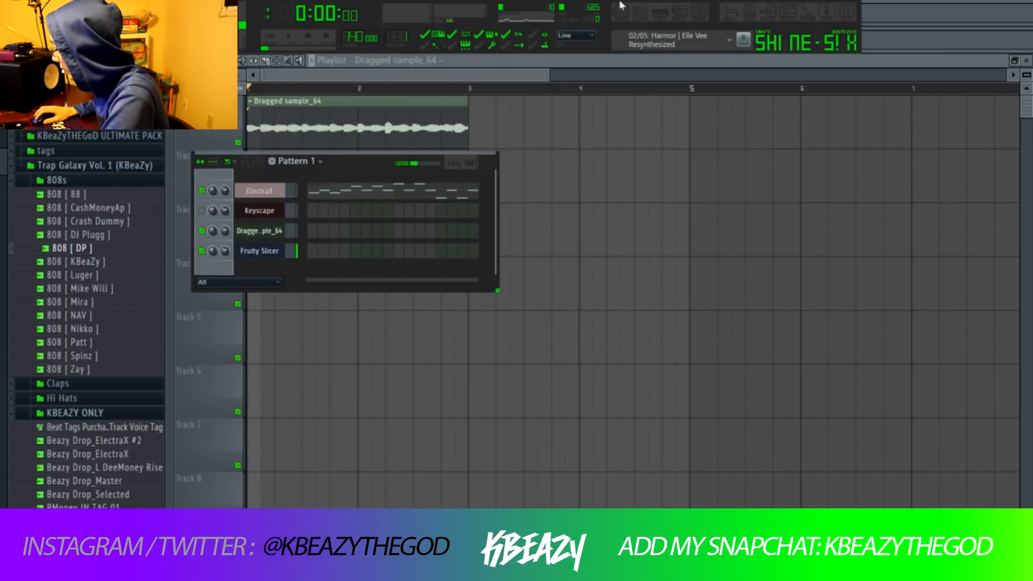
Step: Load the waveform of the Dragged sample_64 channel into the Fruity Slicer channel
left_click_drag(368, 162, 660, 189)
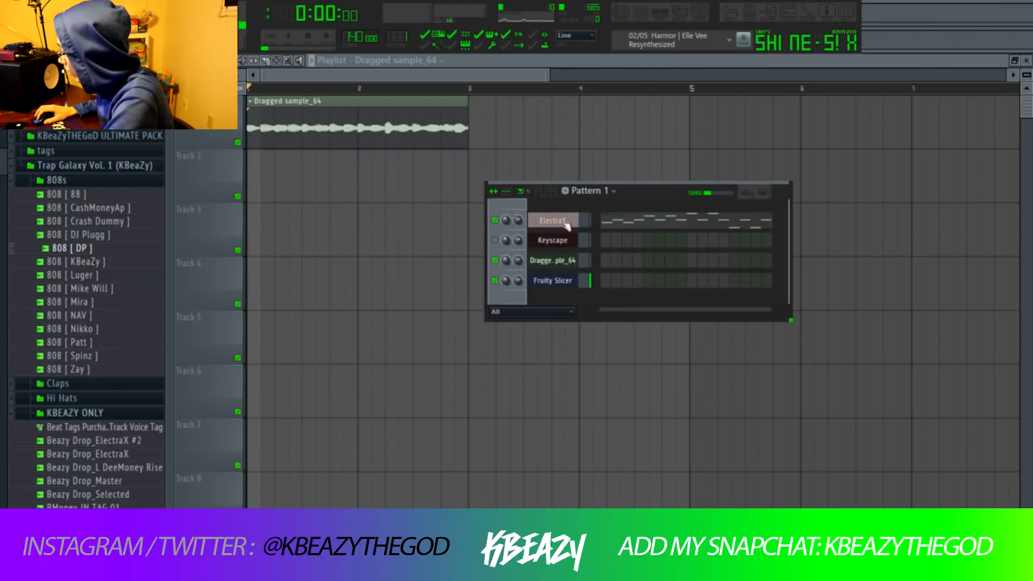
left_click(552, 261)
left_click_drag(853, 113, 382, 121)
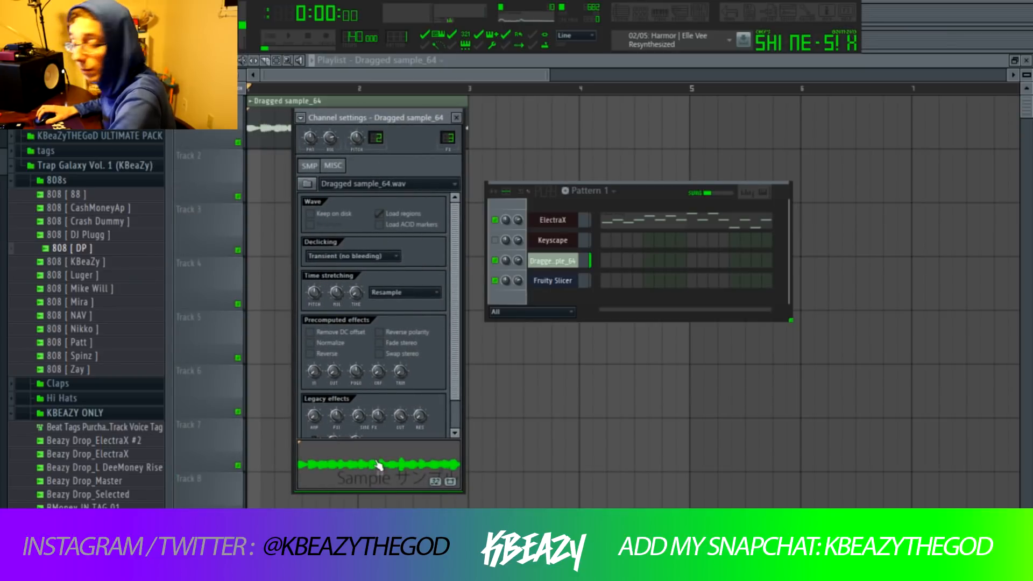
left_click_drag(378, 466, 542, 281)
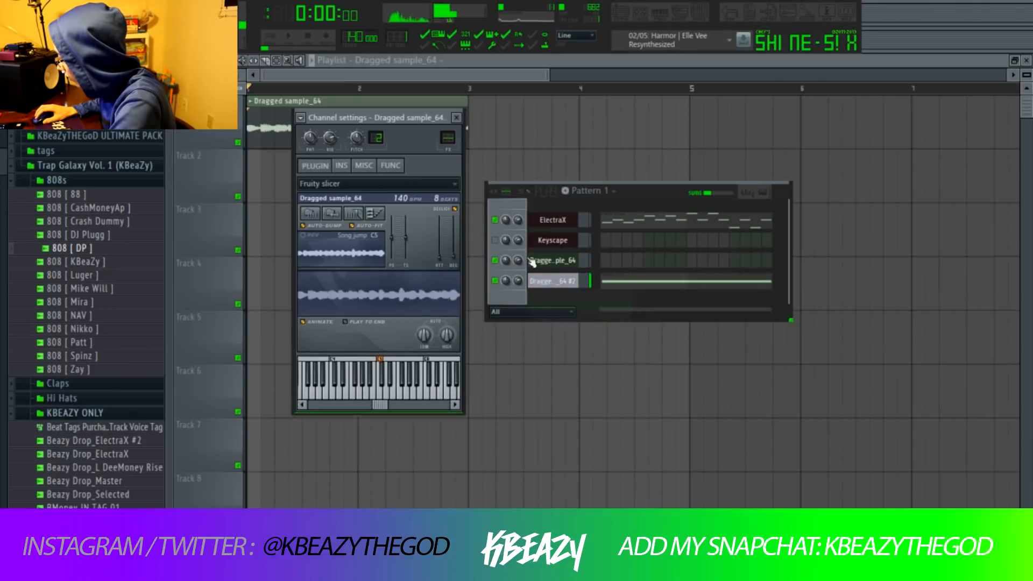
Step: Close the channel settings and solo the slicer channel Dragged sample_64 #2
left_click(456, 117)
right_click(495, 280)
left_click(516, 287)
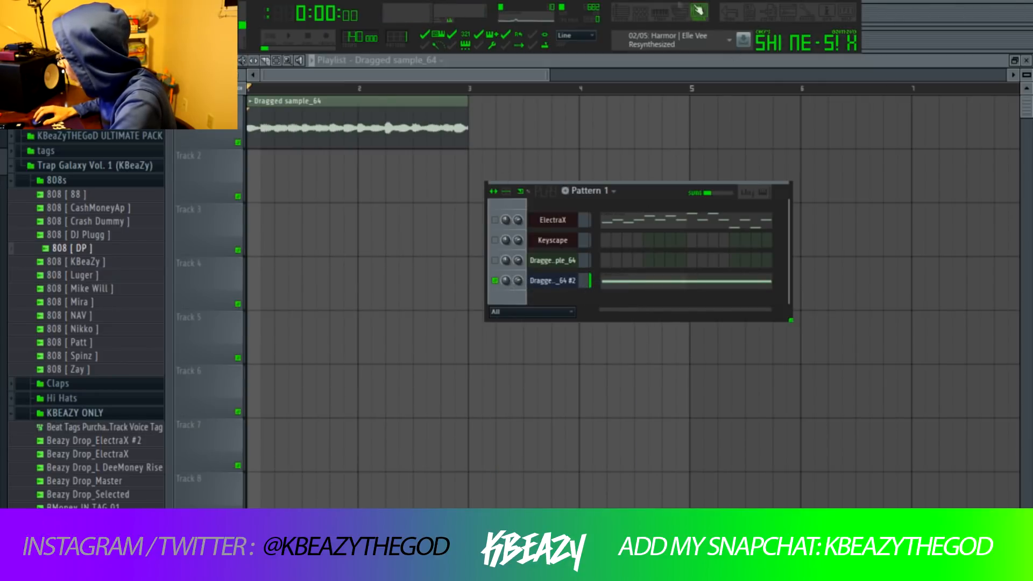
Step: Show the Dragged sample_64 #2 channel in the piano roll and audition its Song jump slice
left_click(659, 13)
left_click(637, 16)
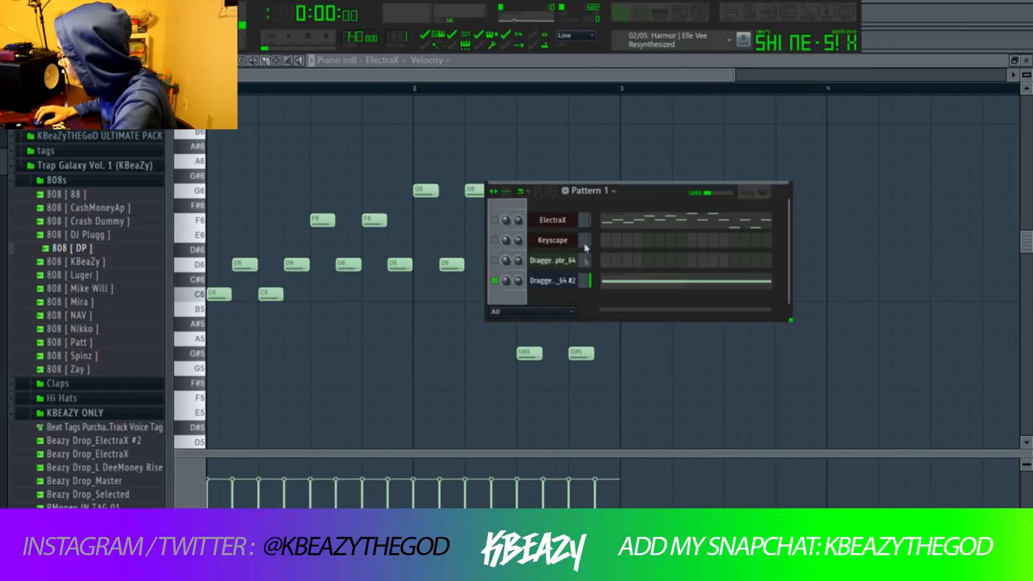
left_click(383, 61)
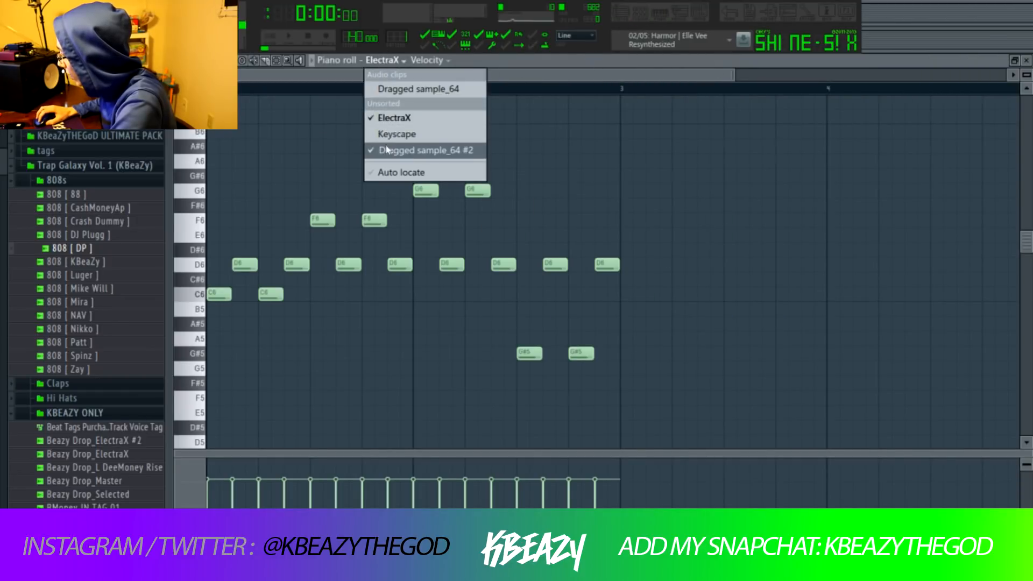
left_click(409, 148)
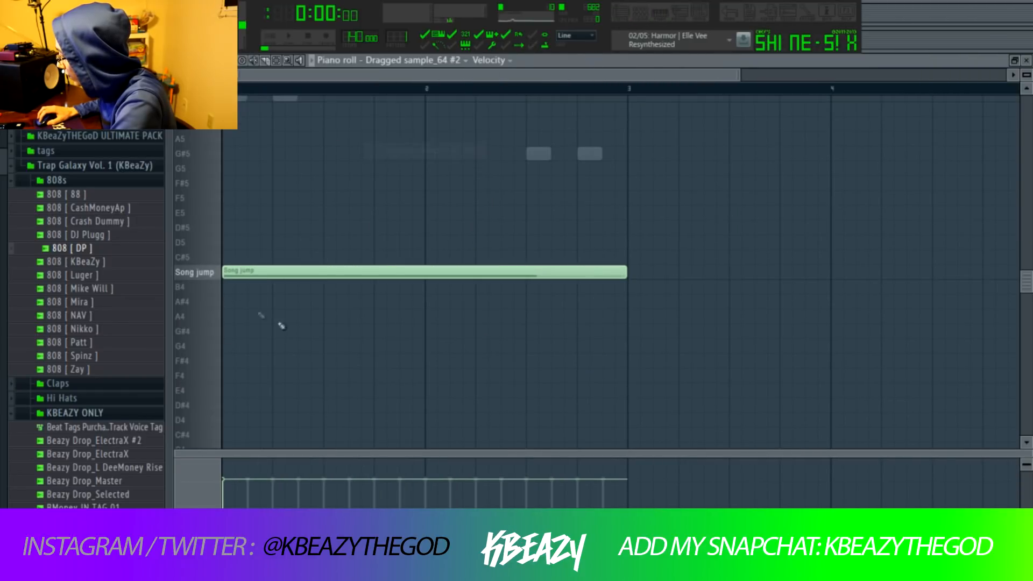
left_click(199, 272)
left_click(199, 272)
left_click(215, 272)
Step: Slice the Dragged sample_64 #2 sample in Fruity Slicer at every 1/2 beat
left_click(641, 15)
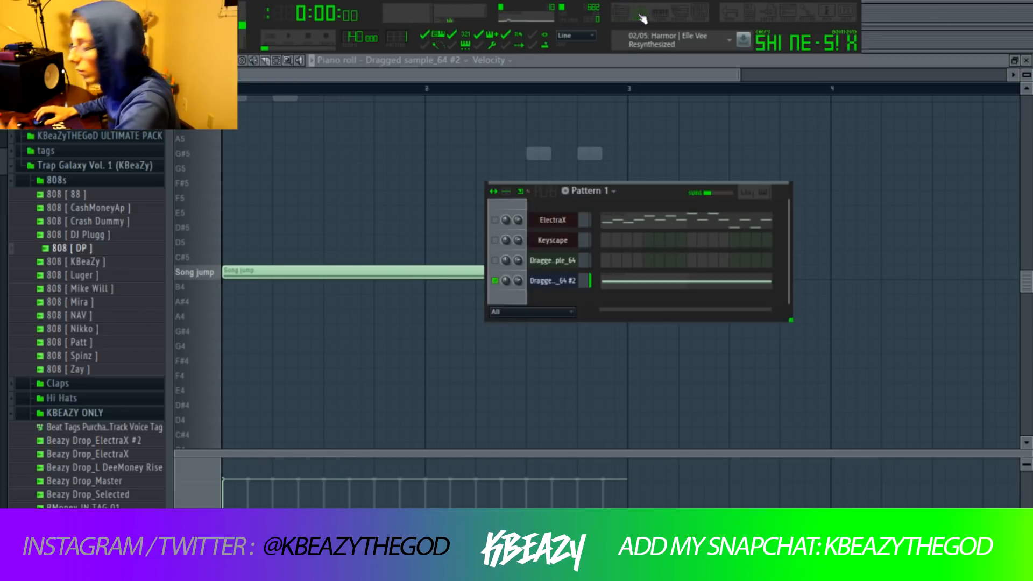
left_click(553, 281)
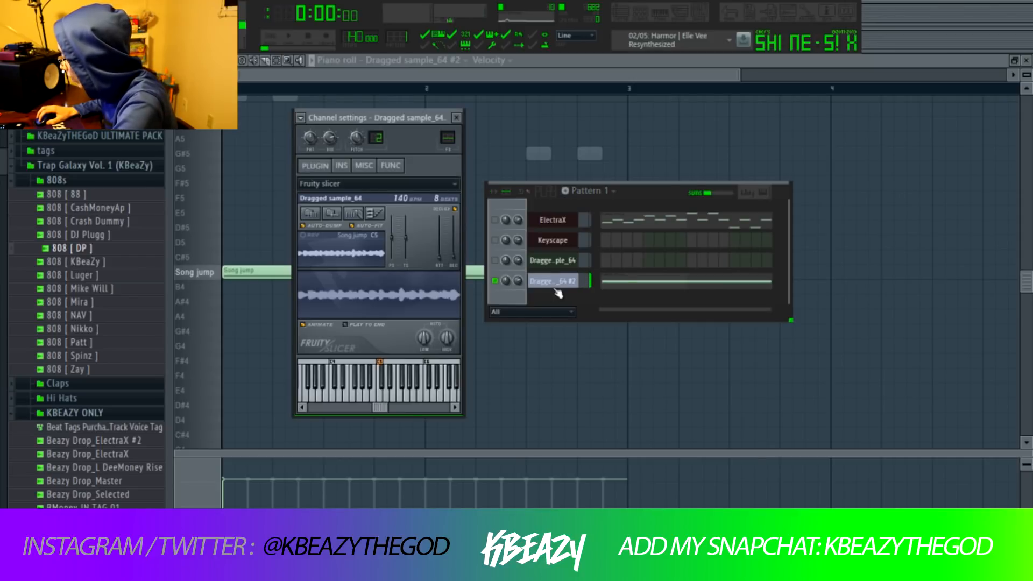
left_click(355, 215)
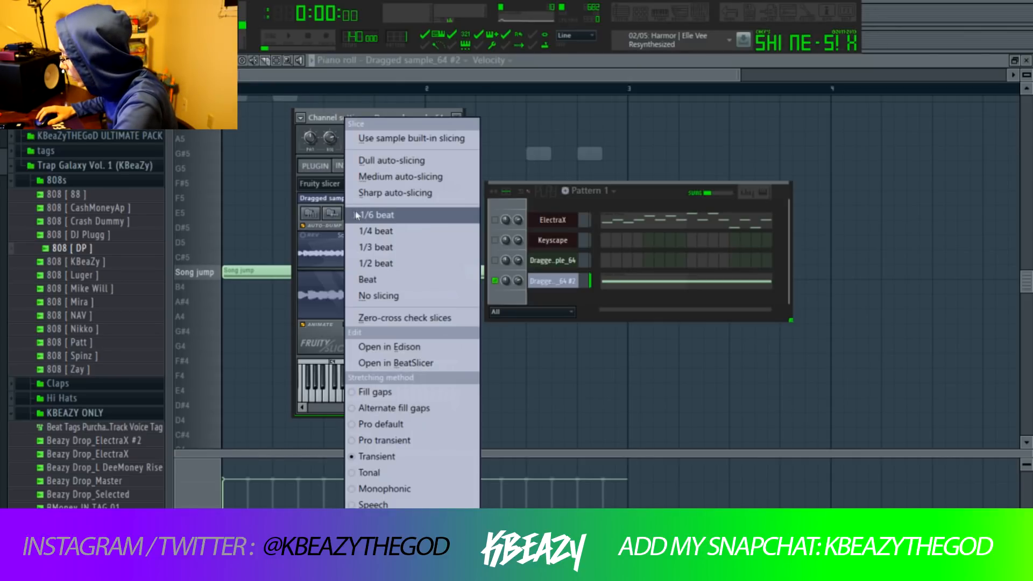
left_click(379, 263)
Step: Slice the sample in Fruity Slicer at every 1/3 beat and move its settings window clear of the notes
left_click(364, 166)
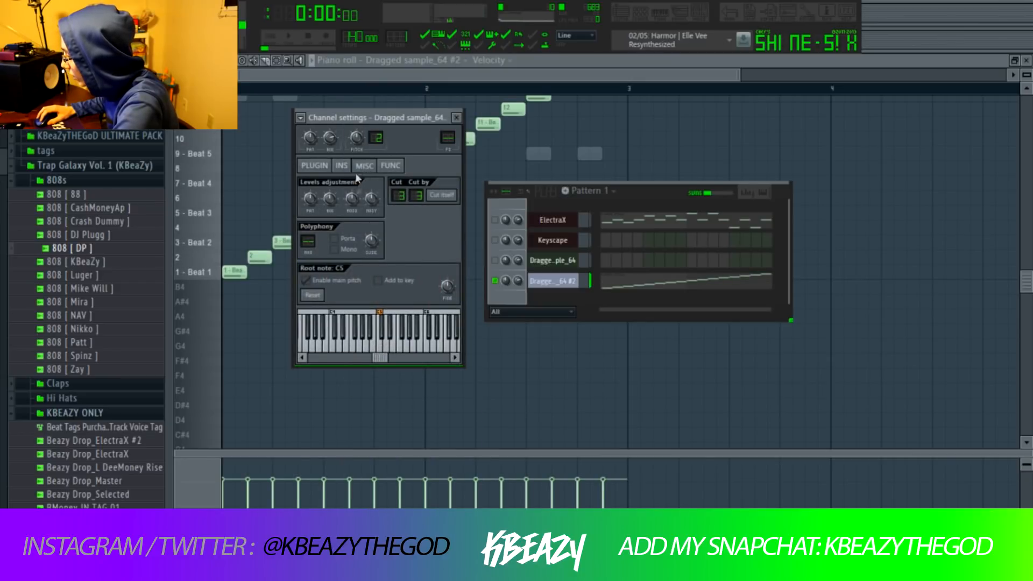
left_click(322, 168)
left_click(364, 215)
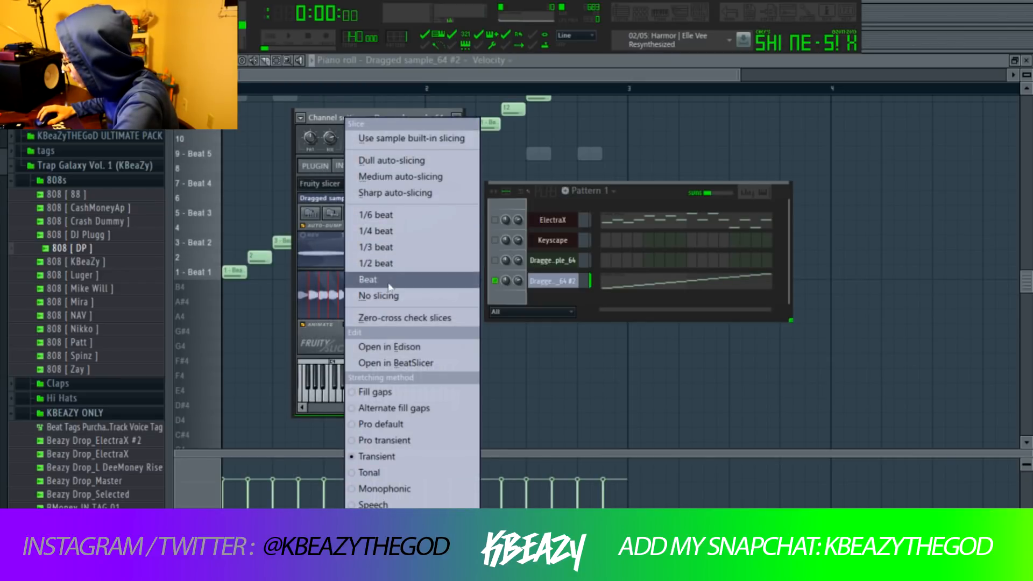
left_click(379, 247)
left_click_drag(403, 118, 514, 137)
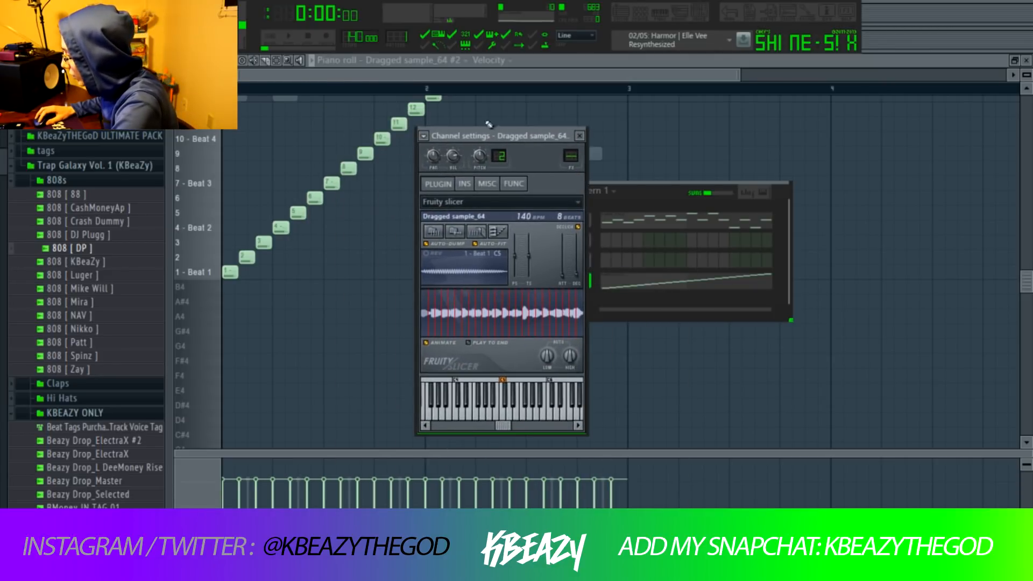
Step: Play back the 1/3-beat slices in the piano roll and examine their rising note sequence
left_click(315, 61)
key("space")
scroll(618, 182, "up", 1)
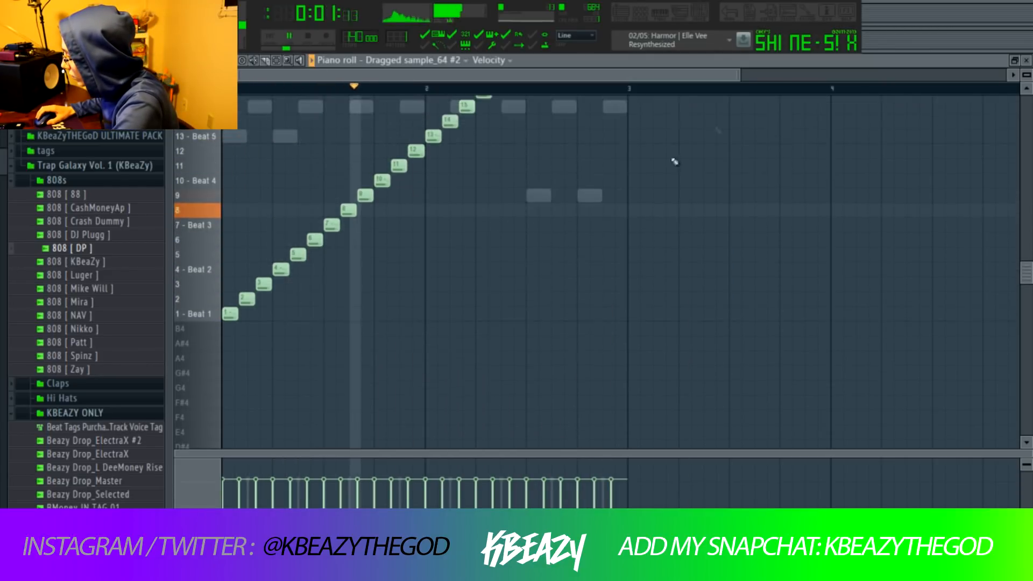
left_click_drag(738, 75, 888, 124)
scroll(650, 141, "up", 2)
key("space")
Step: Raise the attack and decay of the slices in the Dragged sample_64 #2 Fruity Slicer and play the pattern
left_click(635, 18)
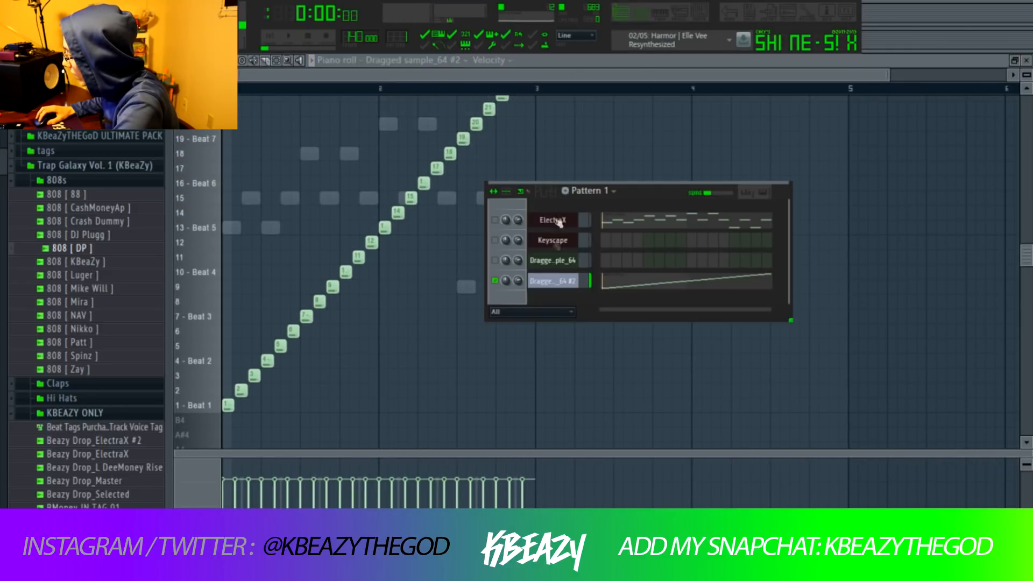
left_click(554, 280)
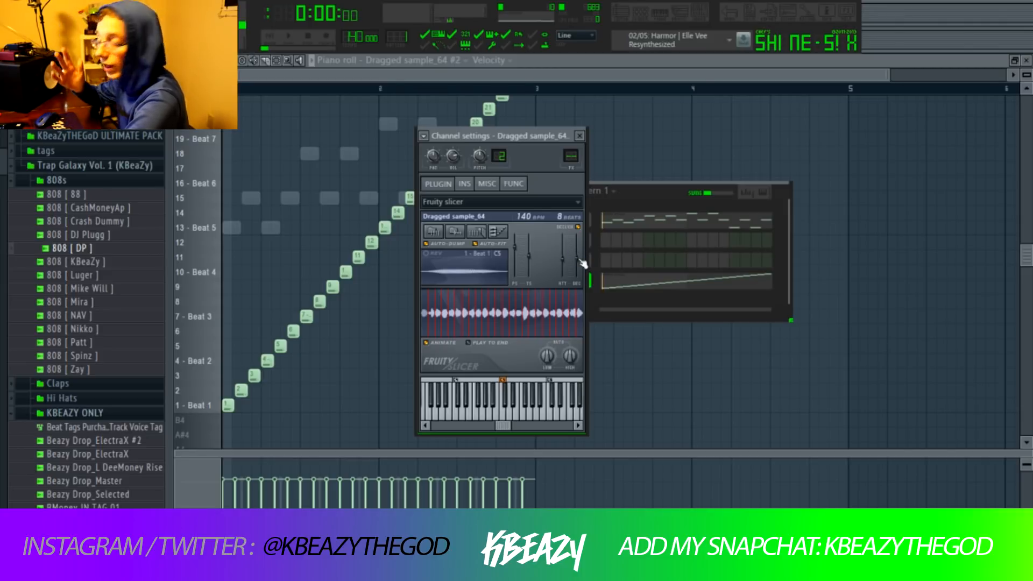
left_click(312, 70)
key("space")
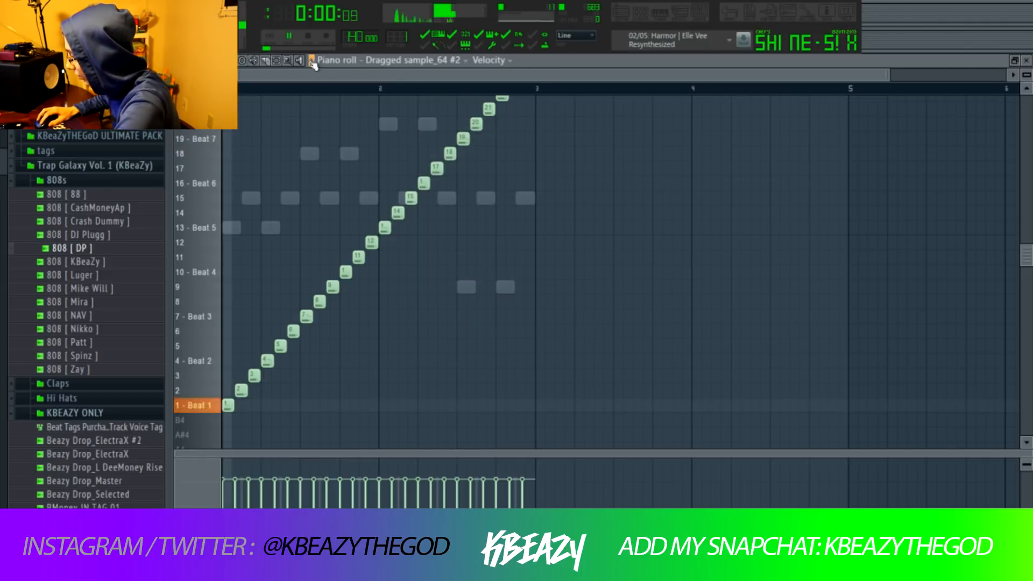
Step: Bring up the mixer and the Fruity Slicer settings of Dragged sample_64 #2, and replay the sliced pattern
left_click(706, 19)
left_click(644, 15)
left_click(544, 282)
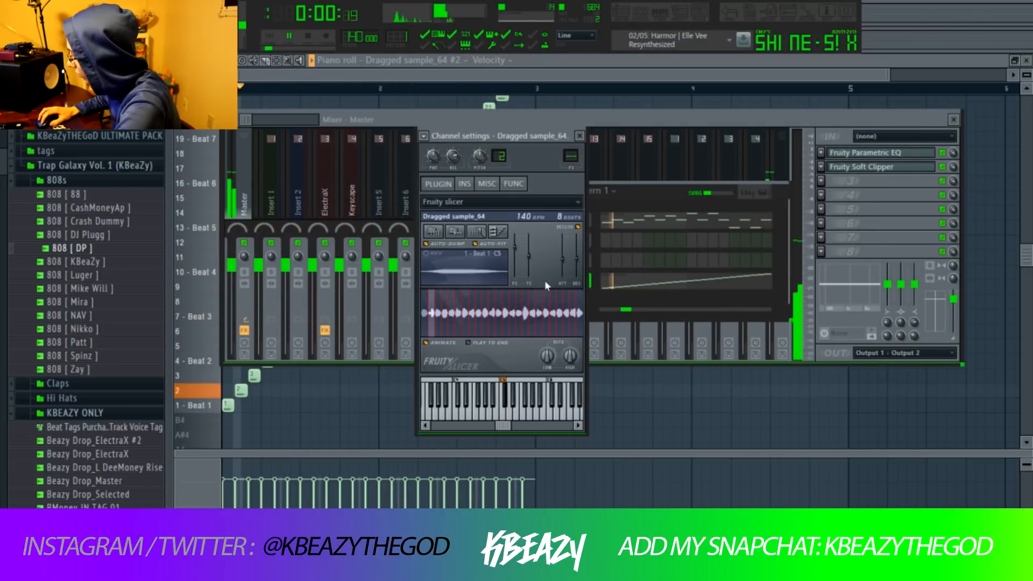
key("space")
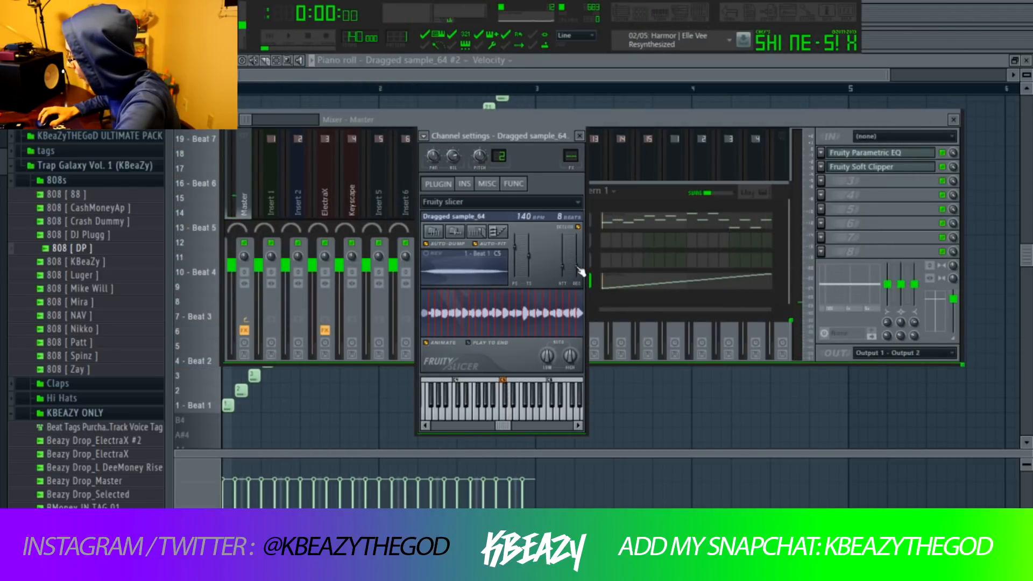
key("space")
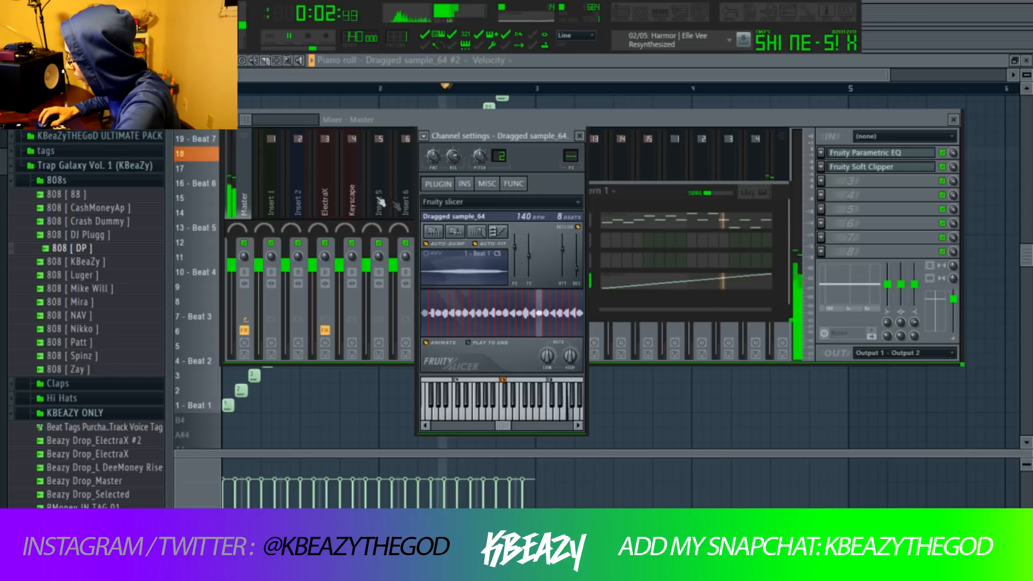
Step: Route the Dragged sample_64 #2 channel to mixer insert 1 and load Fruity Reeverb in its first effect slot
left_click(665, 202)
key("space")
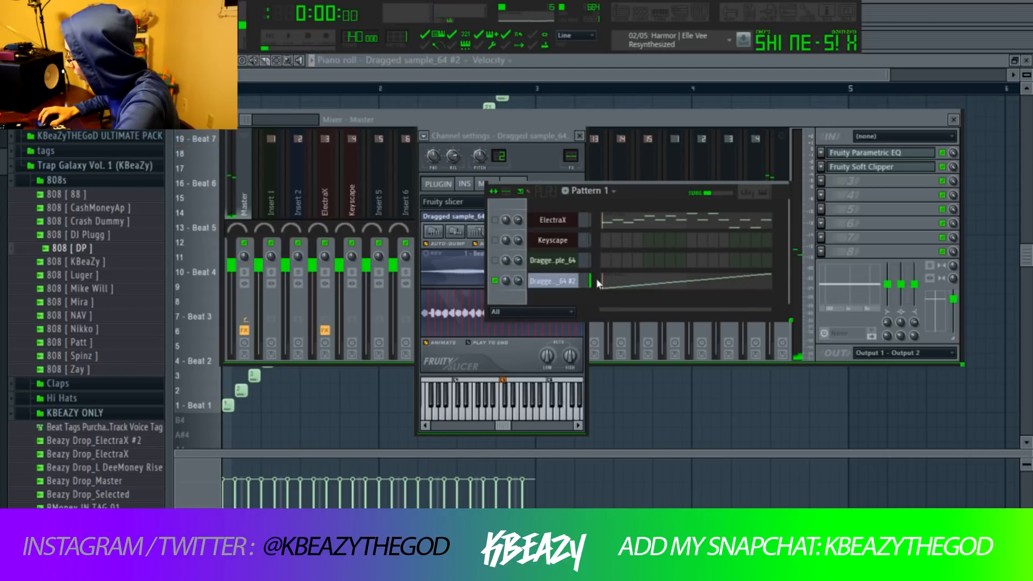
left_click(266, 182)
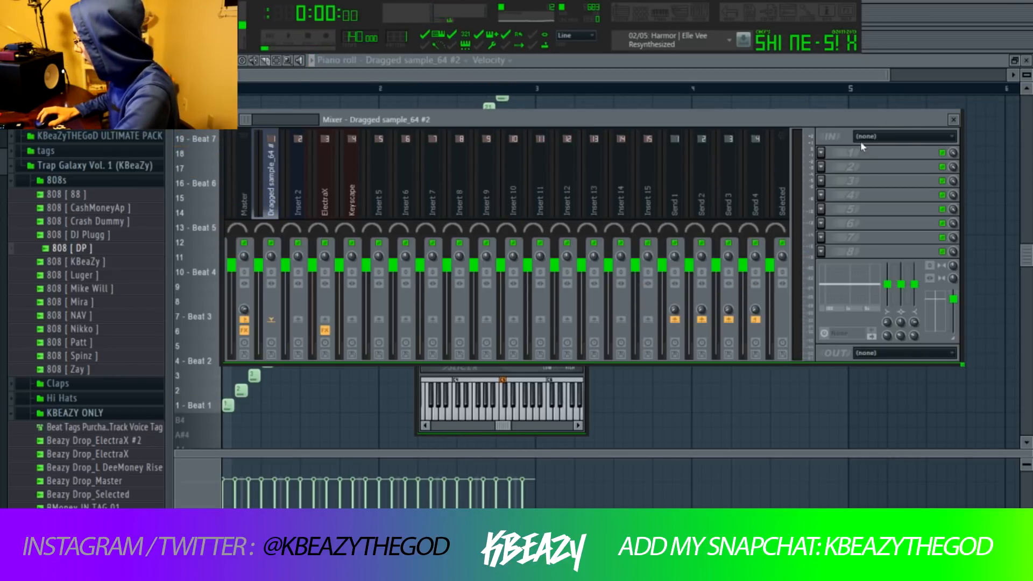
left_click(821, 154)
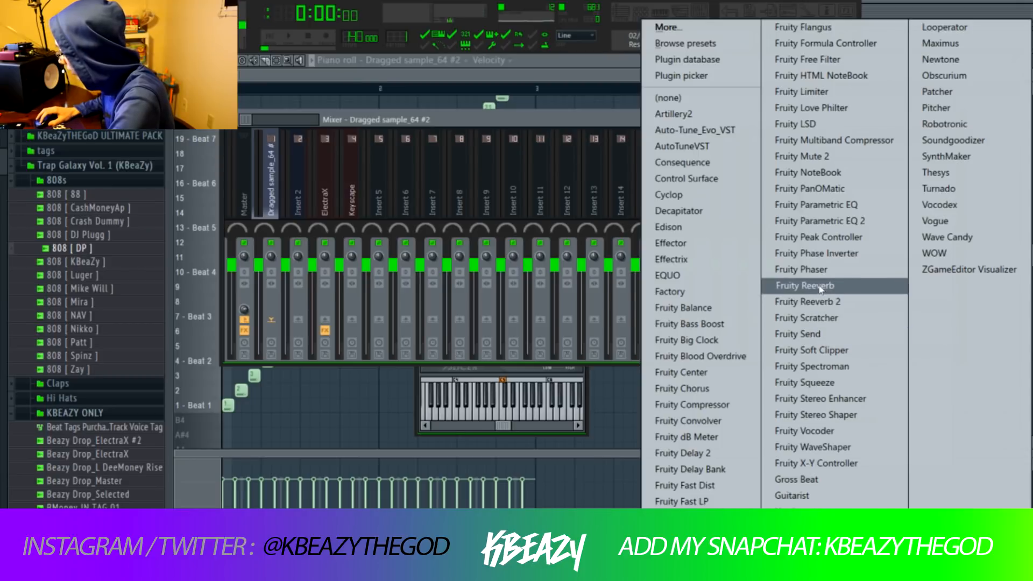
left_click(816, 479)
Step: Load Fruity Flanger in the insert's second effect slot with the Subtle preset and play the pattern
left_click(816, 169)
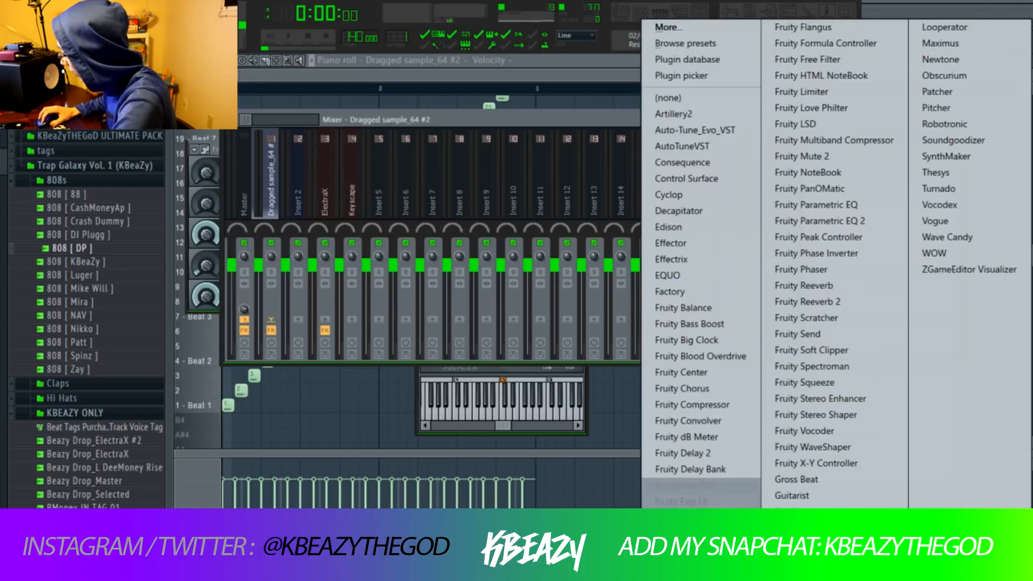
left_click(807, 170)
left_click(234, 184)
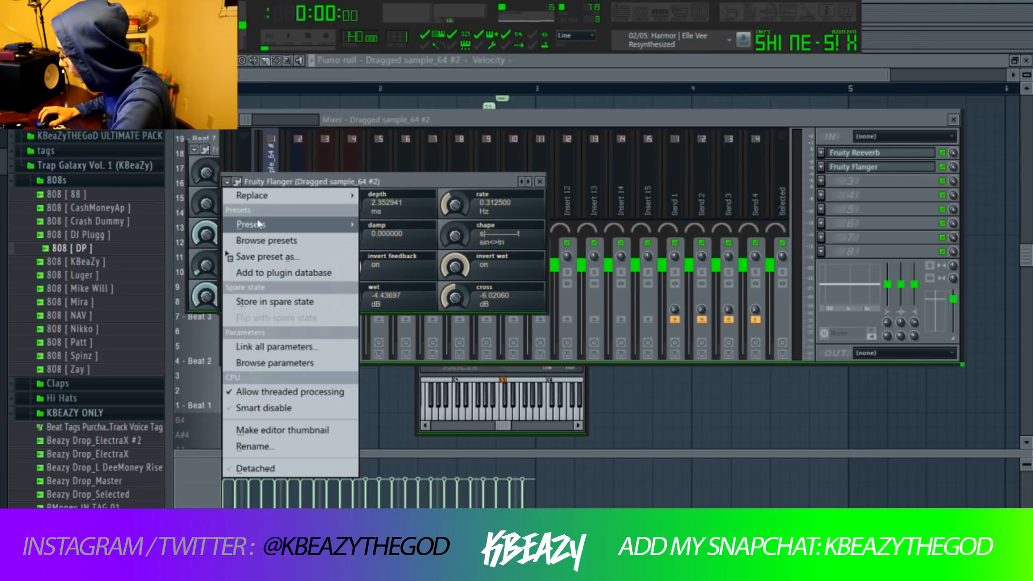
mouse_move(258, 224)
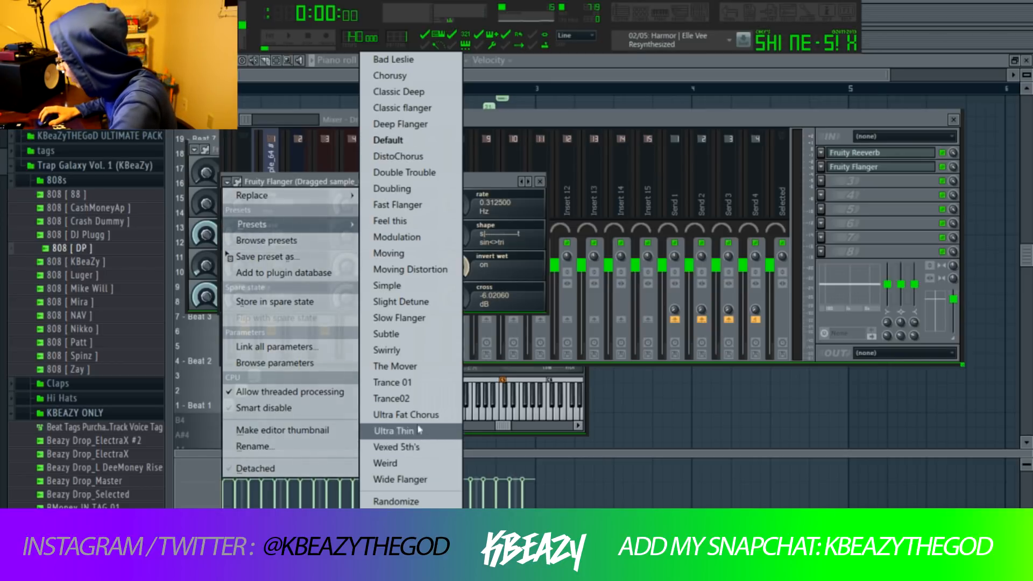
left_click(407, 335)
key("space")
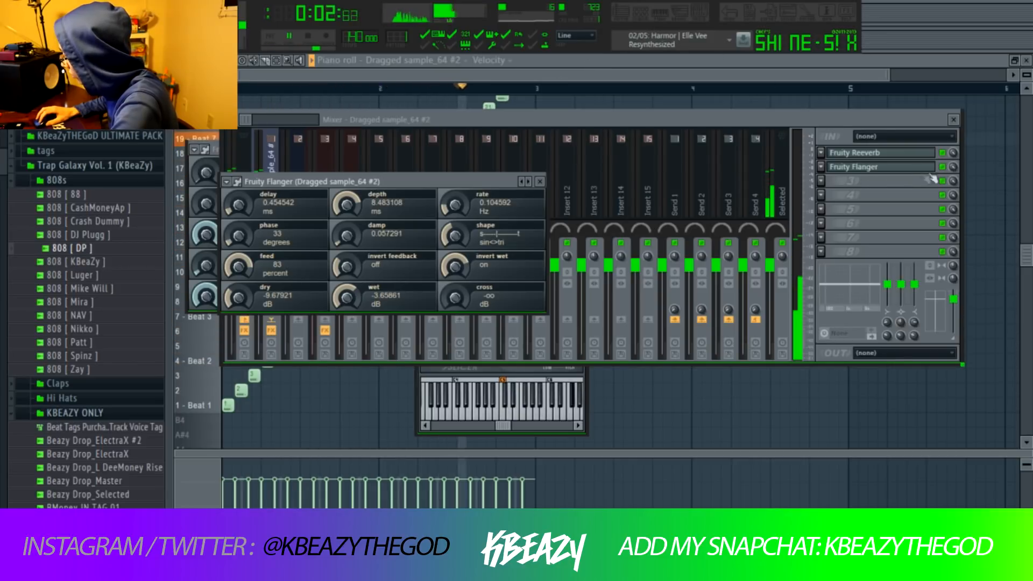
key("space")
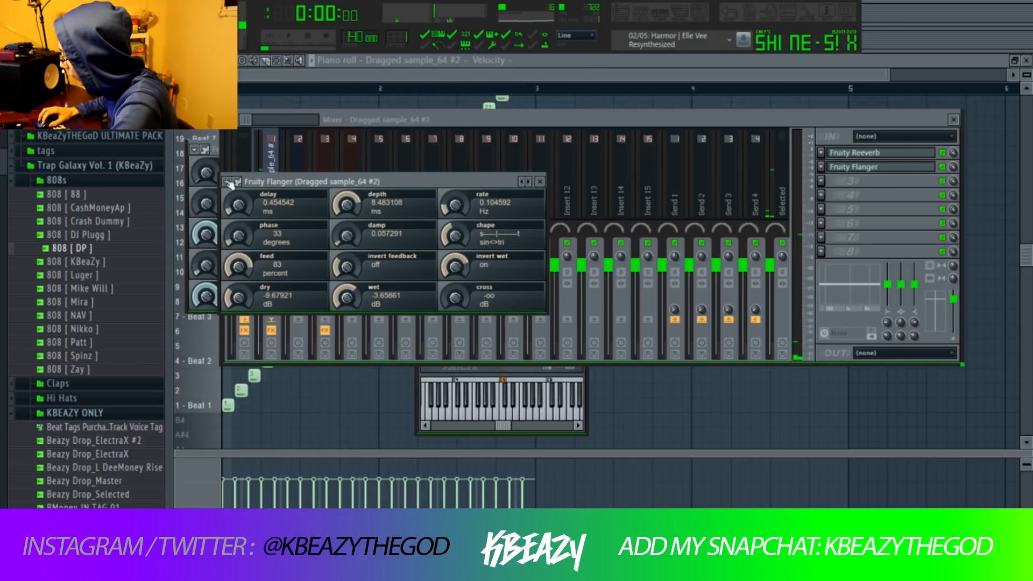
Step: Switch Fruity Flanger to the Fast Flanger preset and play the pattern
left_click(230, 184)
mouse_move(256, 220)
left_click(411, 201)
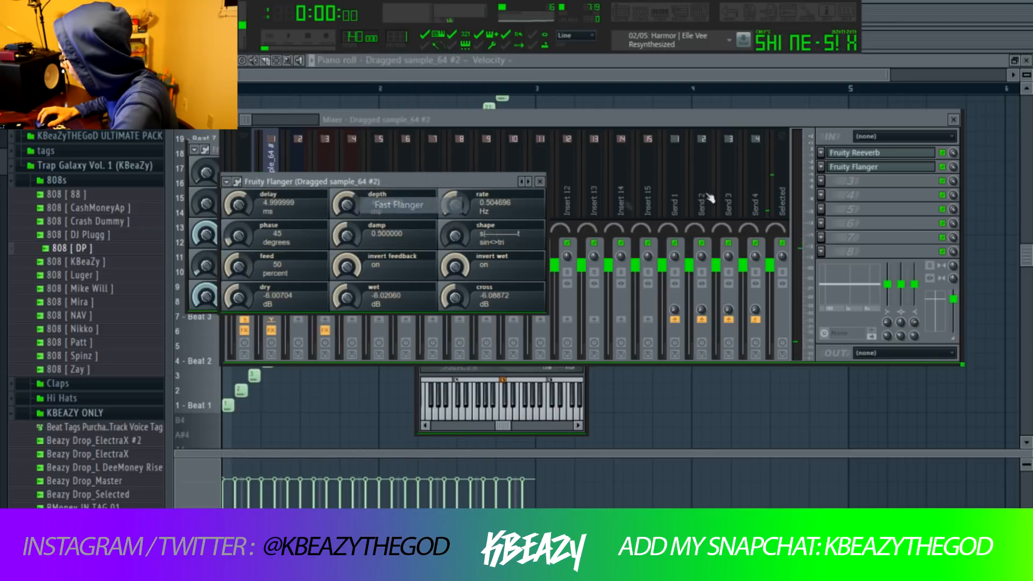
key("space")
Step: Replace Fruity Flanger with Fruity Phaser in the second effect slot and stop playback
left_click(821, 167)
mouse_move(831, 177)
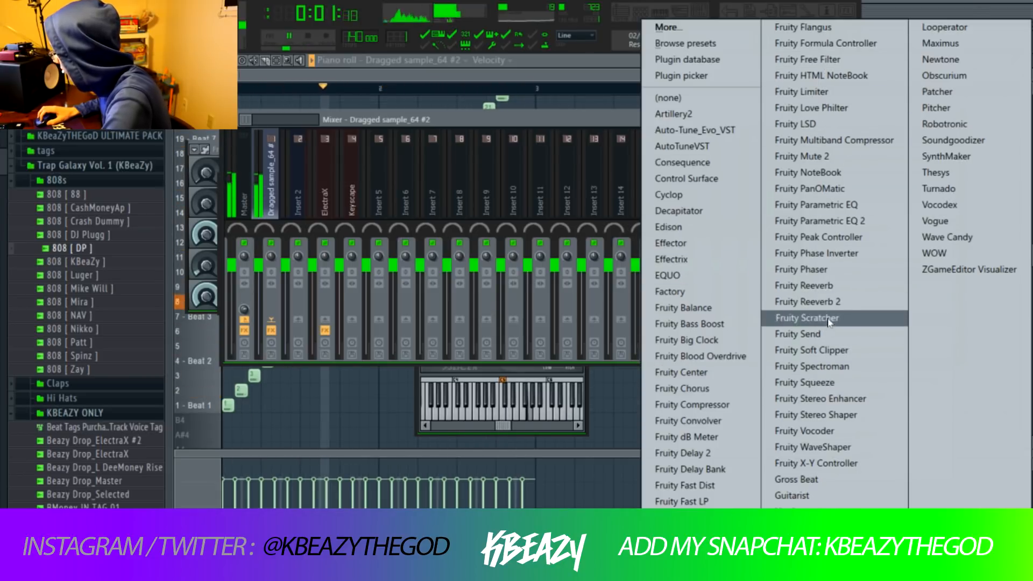
left_click(817, 269)
key("space")
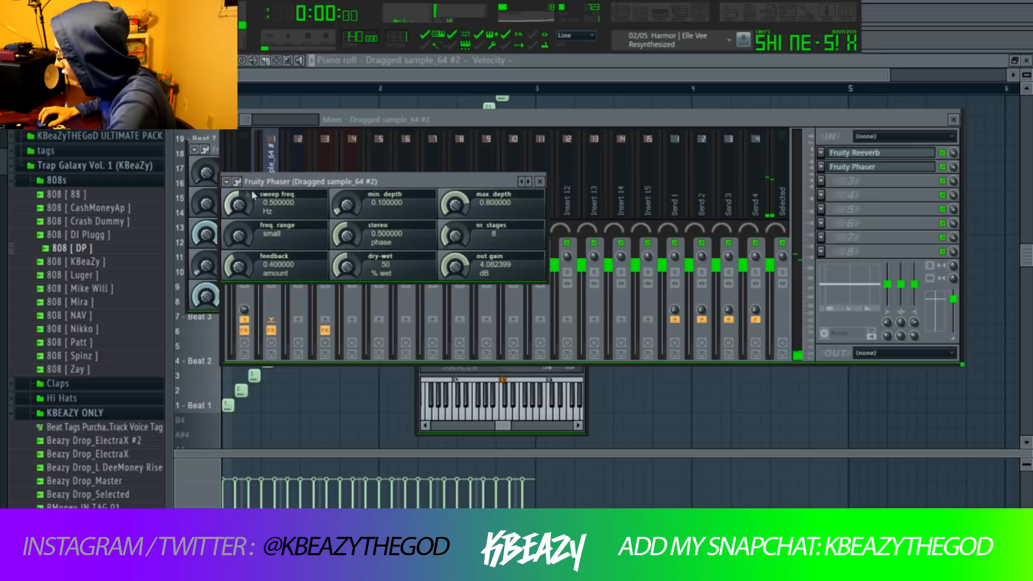
Step: Apply the Sow-Low preset to Fruity Phaser and play the slices in the piano roll
left_click(227, 181)
mouse_move(252, 224)
left_click(402, 303)
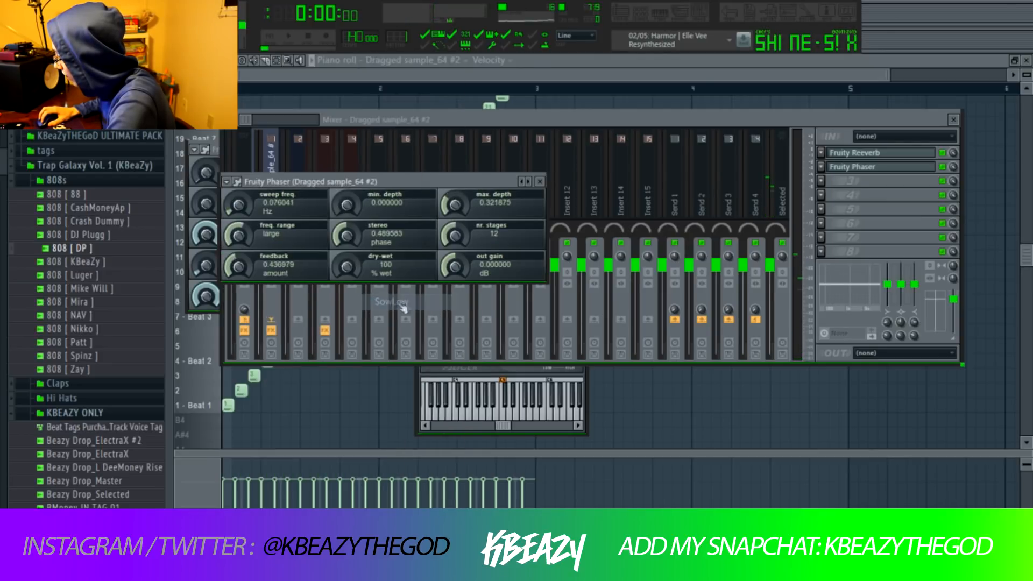
key("space")
left_click(611, 77)
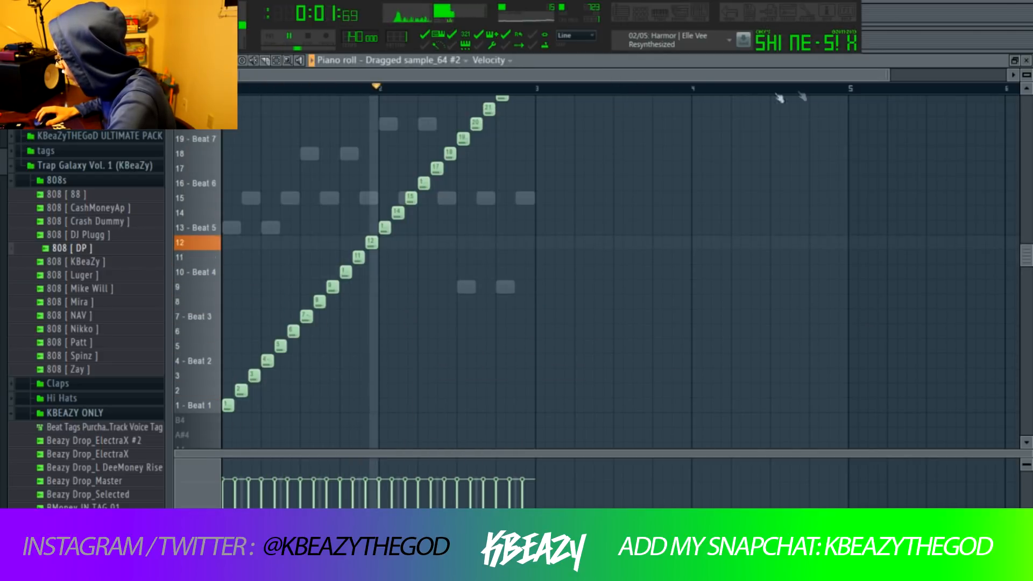
scroll(780, 108, "down", 1)
key("space")
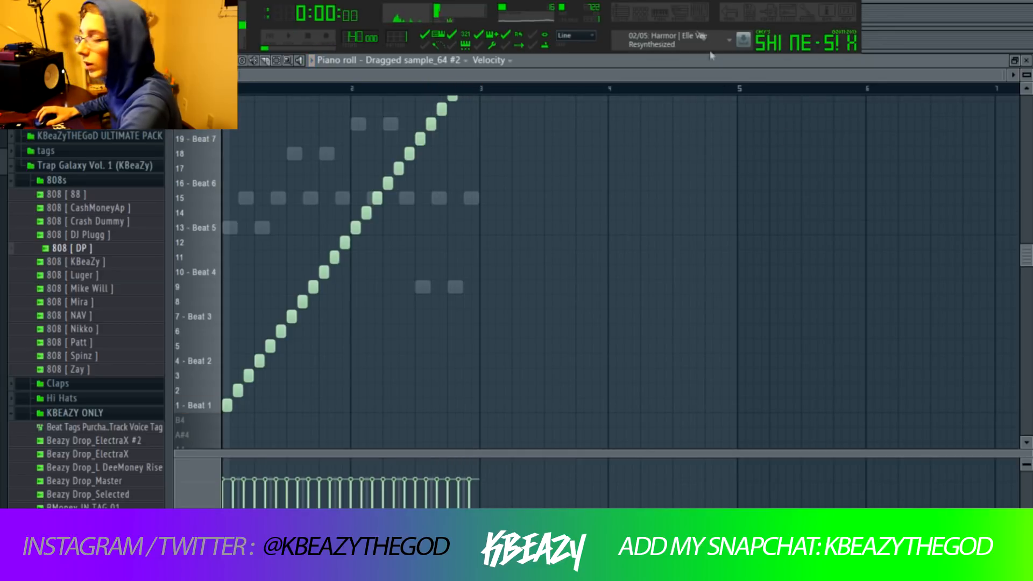
Step: Solo ElectraX in Pattern 1 during playback, and solo Dragged sample_64 #2 to compare the original melody with the slices
key("F6")
right_click(494, 219)
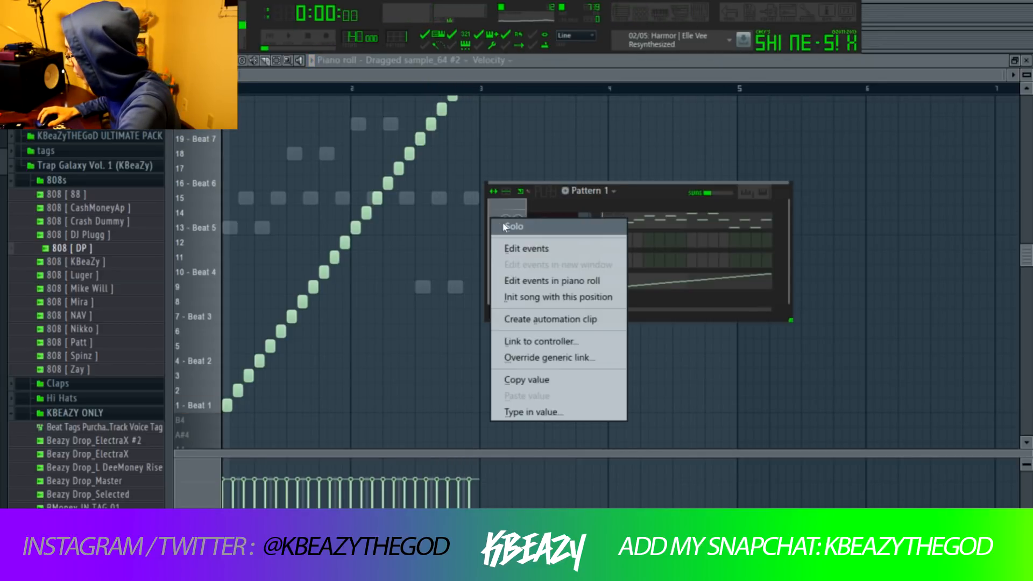
left_click(502, 226)
key("space")
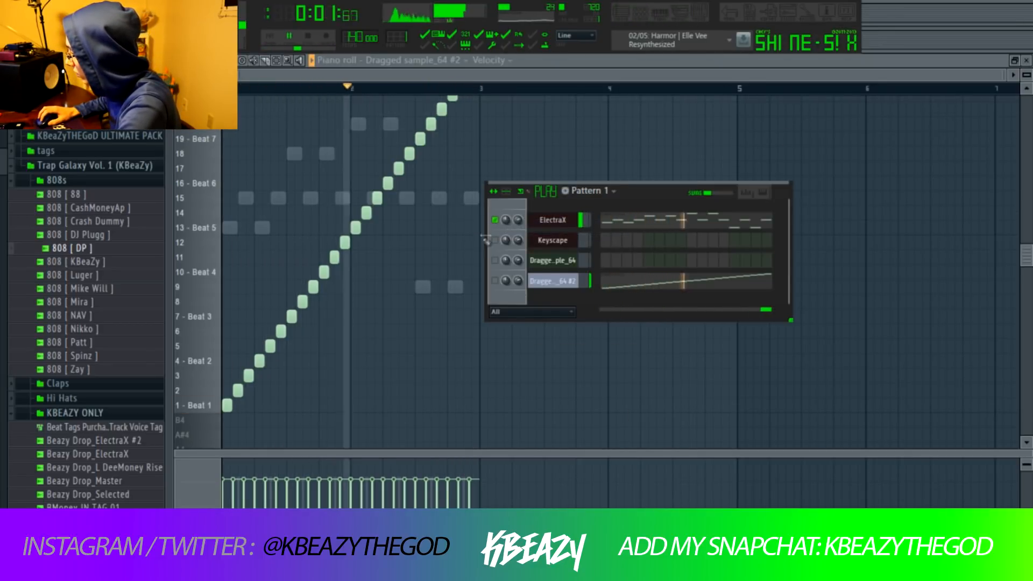
right_click(504, 282)
left_click(509, 287)
Step: Load Gross Beat in the third effect slot of the Dragged sample_64 #2 insert, choose a preset and play the pattern
left_click(709, 10)
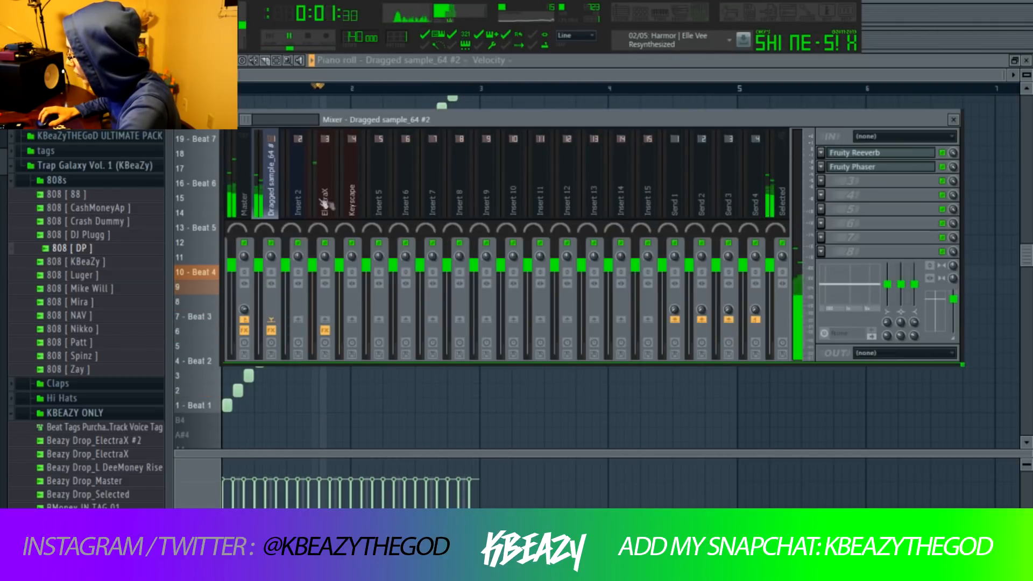
left_click(827, 183)
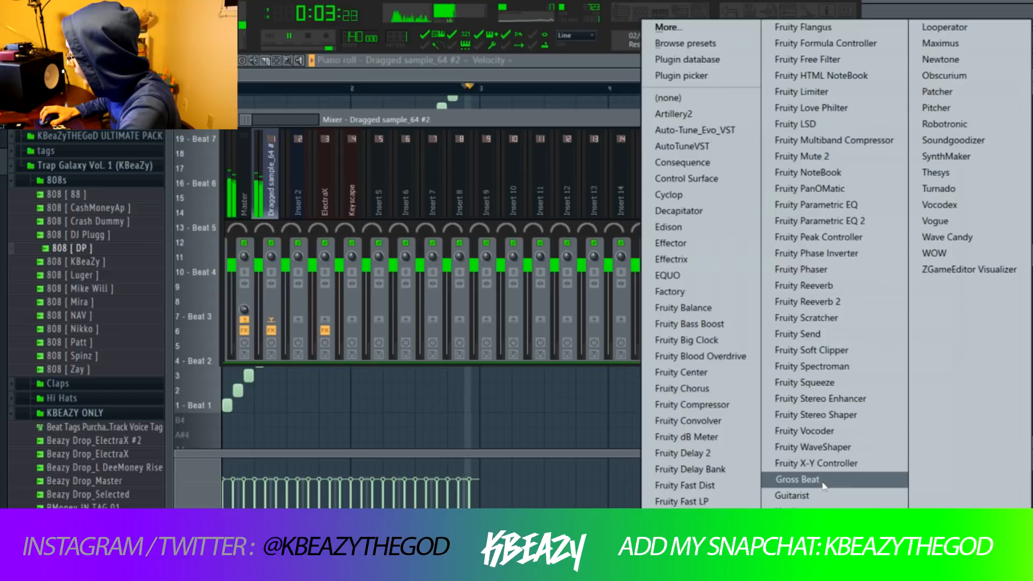
left_click(796, 479)
left_click(260, 214)
mouse_move(282, 258)
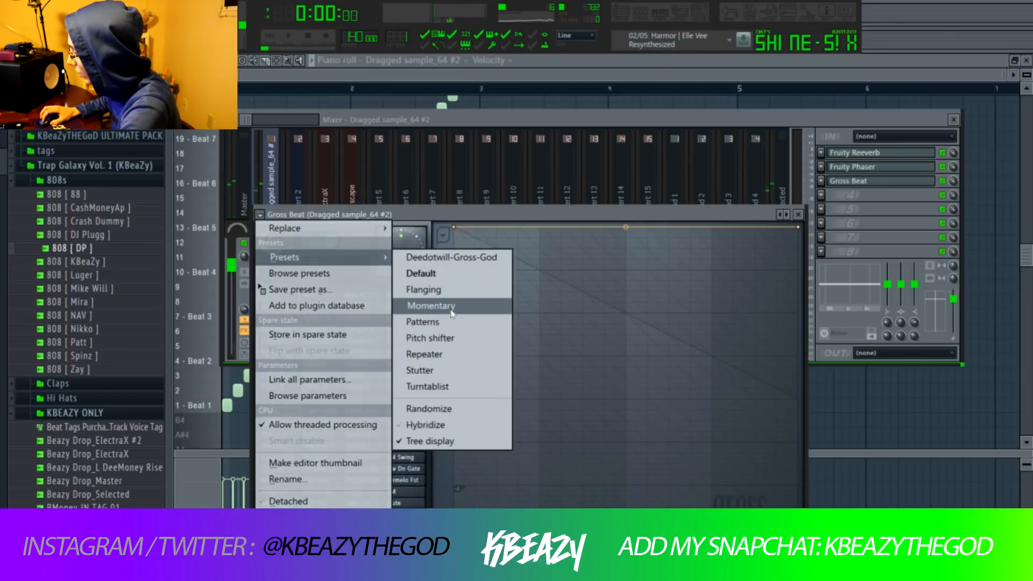
left_click(426, 237)
key("space")
left_click(573, 63)
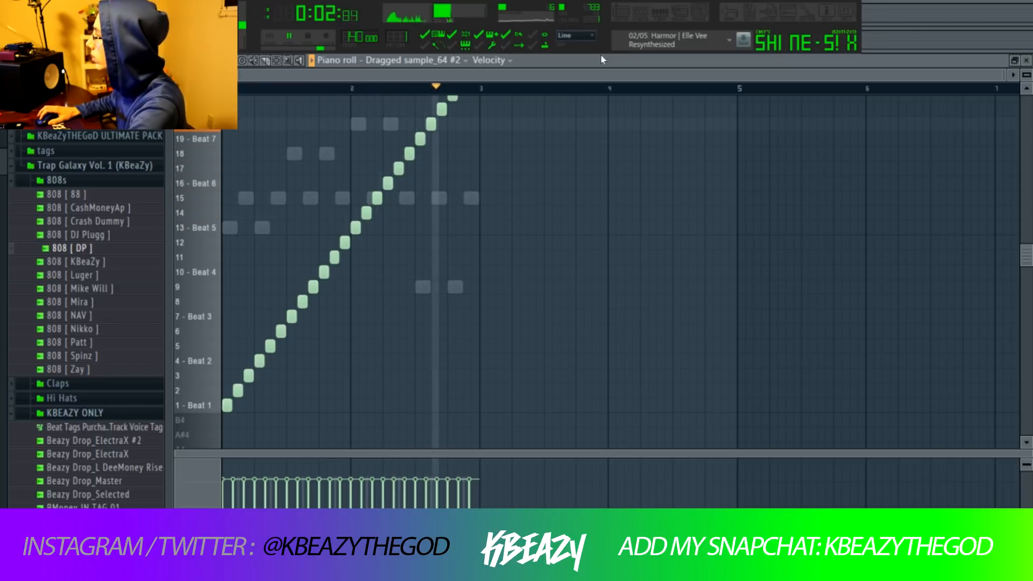
key("space")
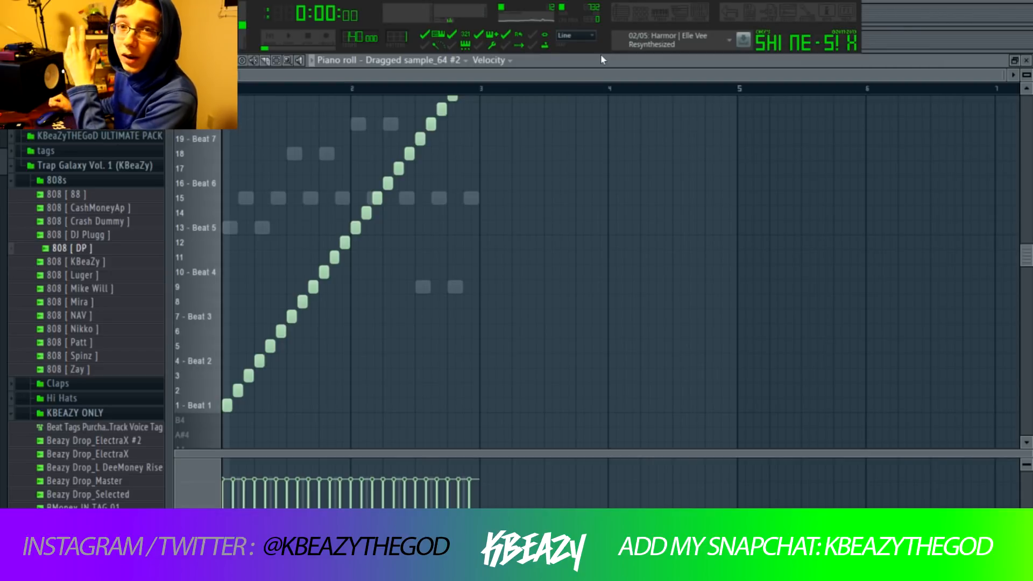
Step: Solo and play the original ElectraX melody once more, and return the solo to Dragged sample_64 #2
left_click(641, 12)
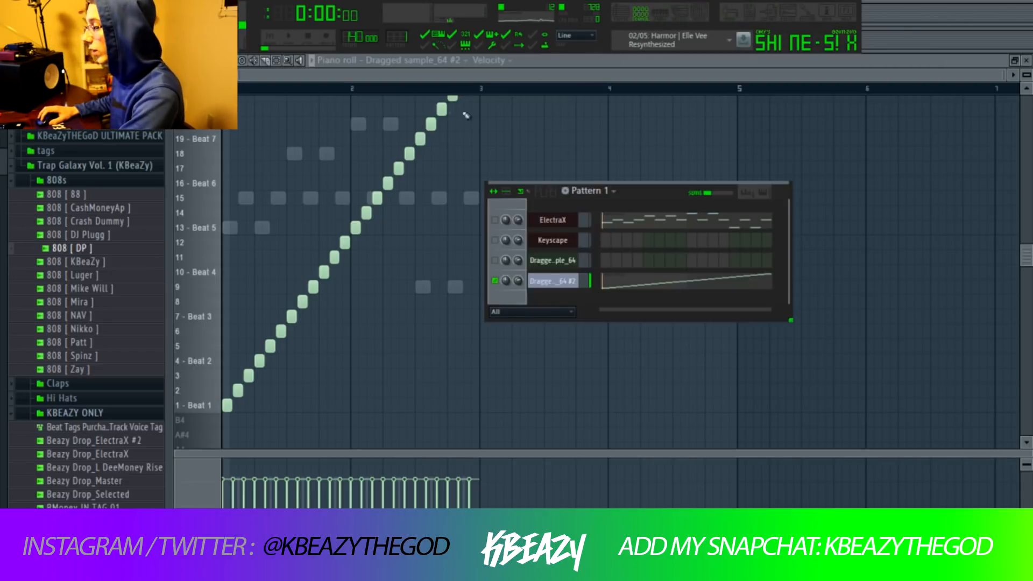
right_click(494, 220)
left_click(504, 225)
key("space")
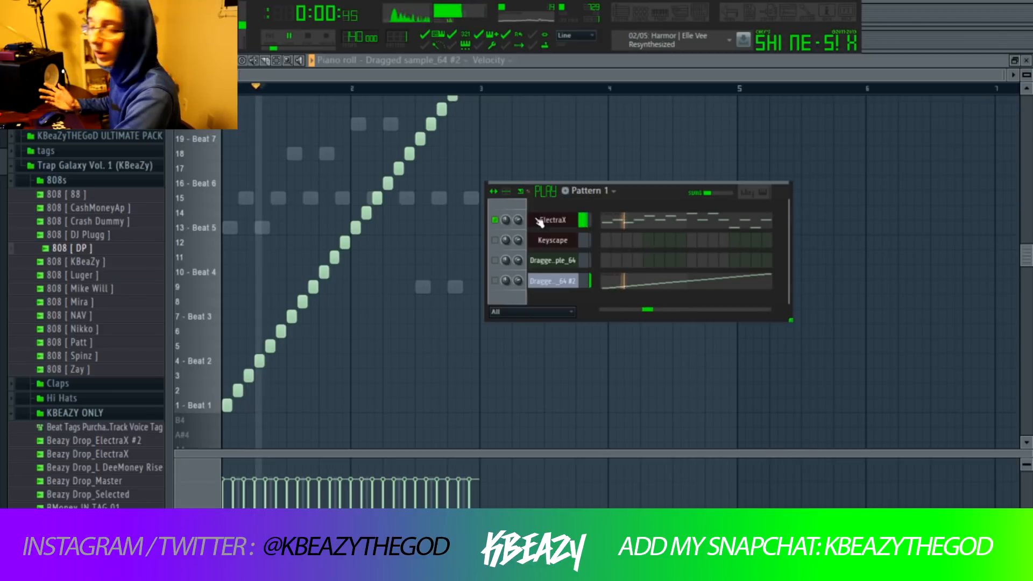
key("space")
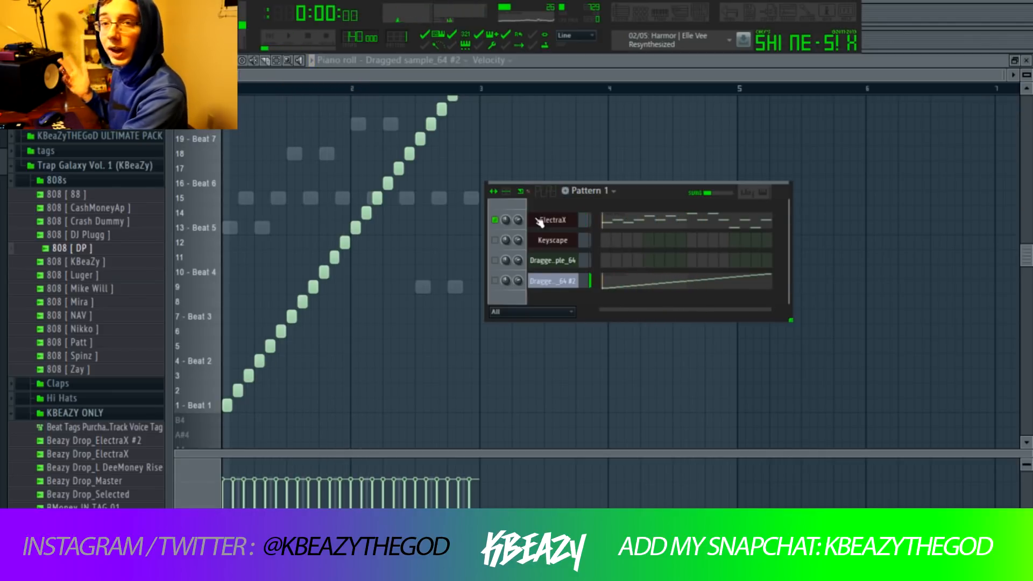
right_click(502, 281)
left_click(554, 286)
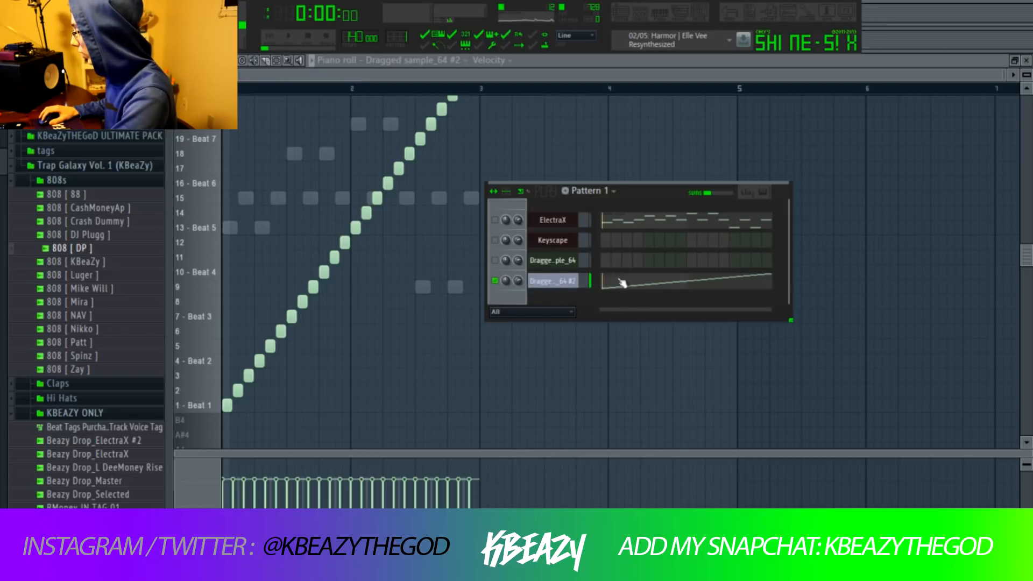
Step: Play the processed slices from the piano roll and check the Dragged sample_64 #2 effects in the mixer
left_click(702, 11)
left_click(563, 66)
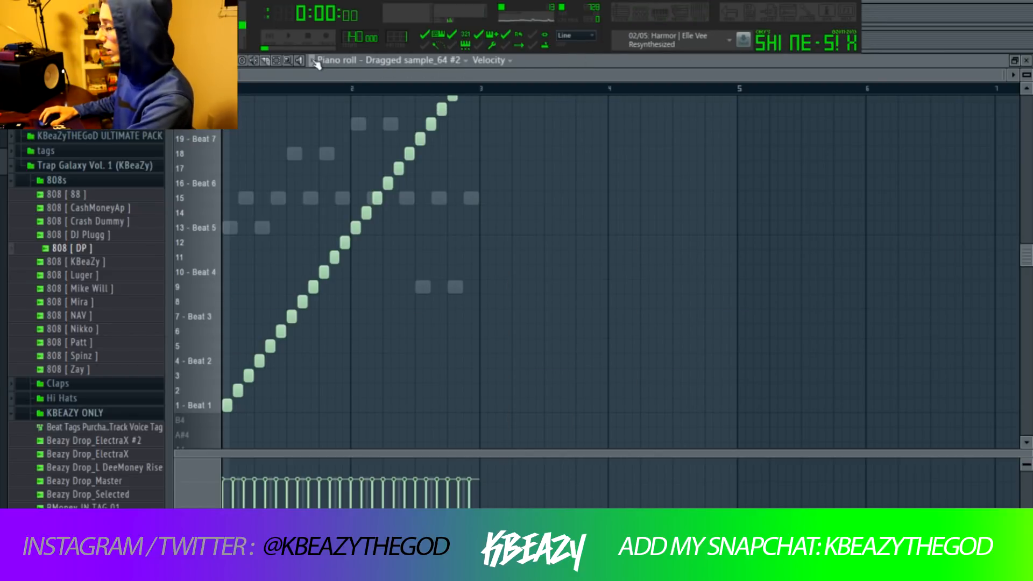
key("space")
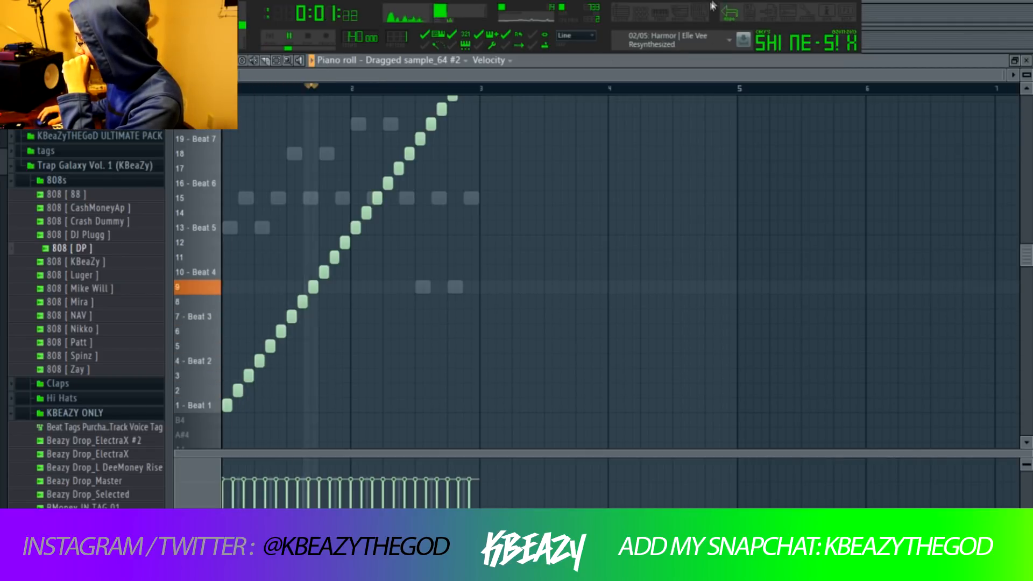
key("F9")
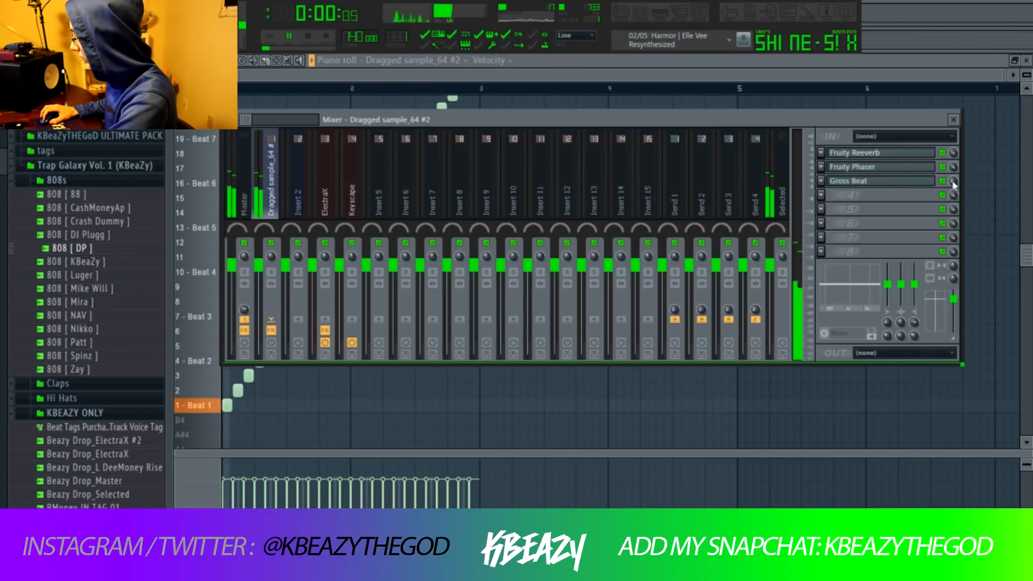
key("space")
Step: Switch the channel rack to Pattern 2 and solo the Keyscape channel
key("F6")
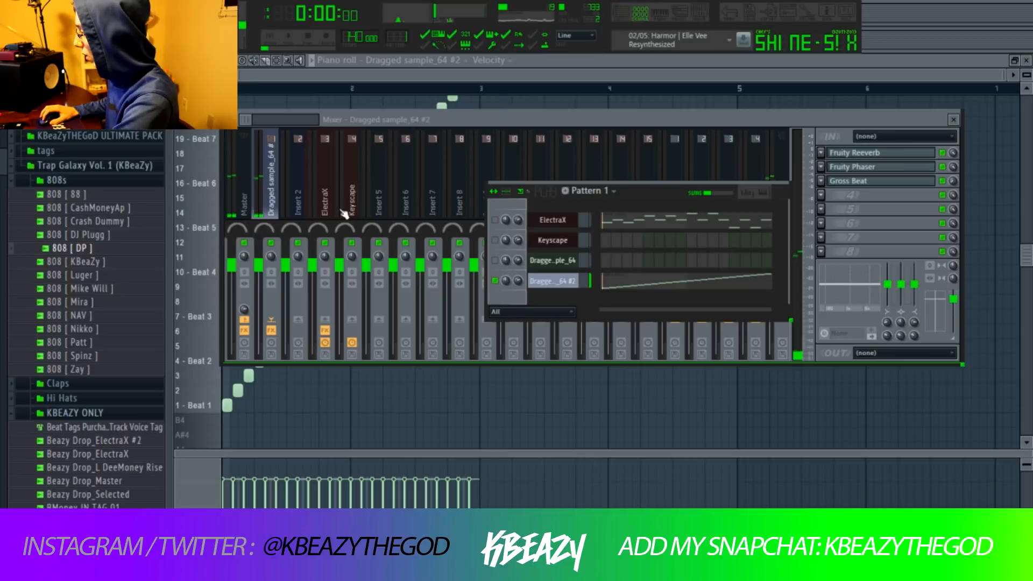
scroll(396, 41, "up", 1)
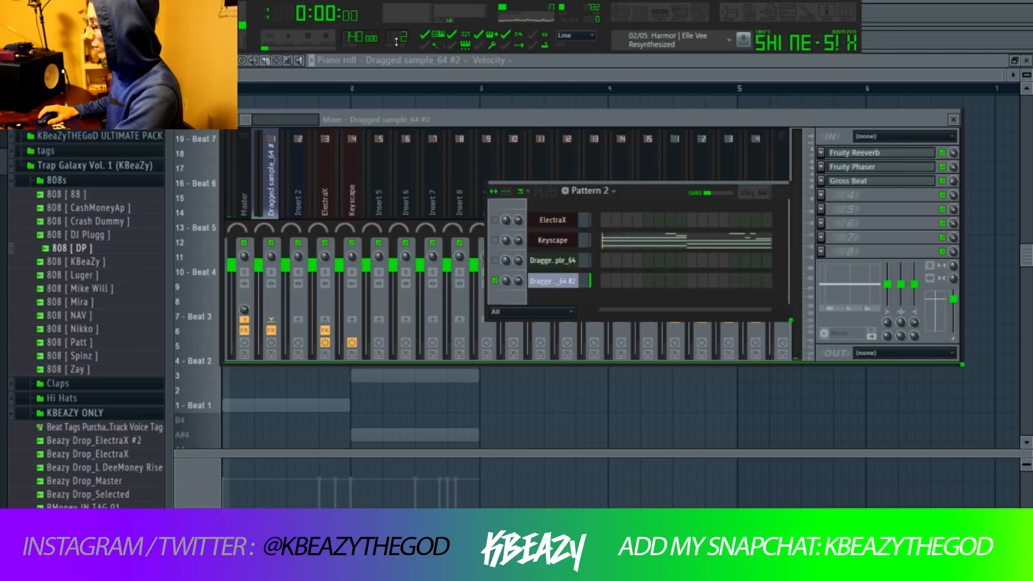
right_click(495, 240)
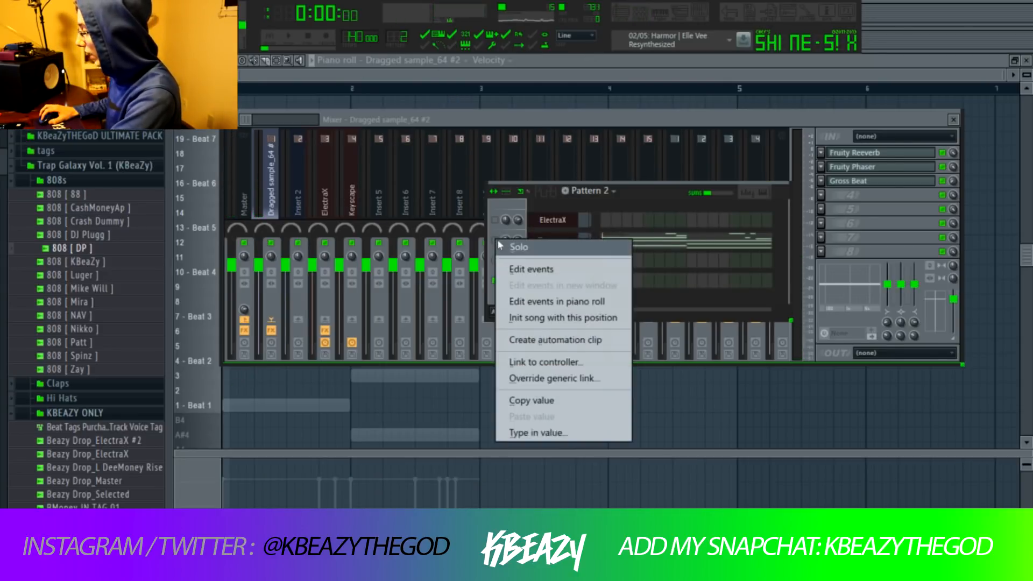
left_click(504, 247)
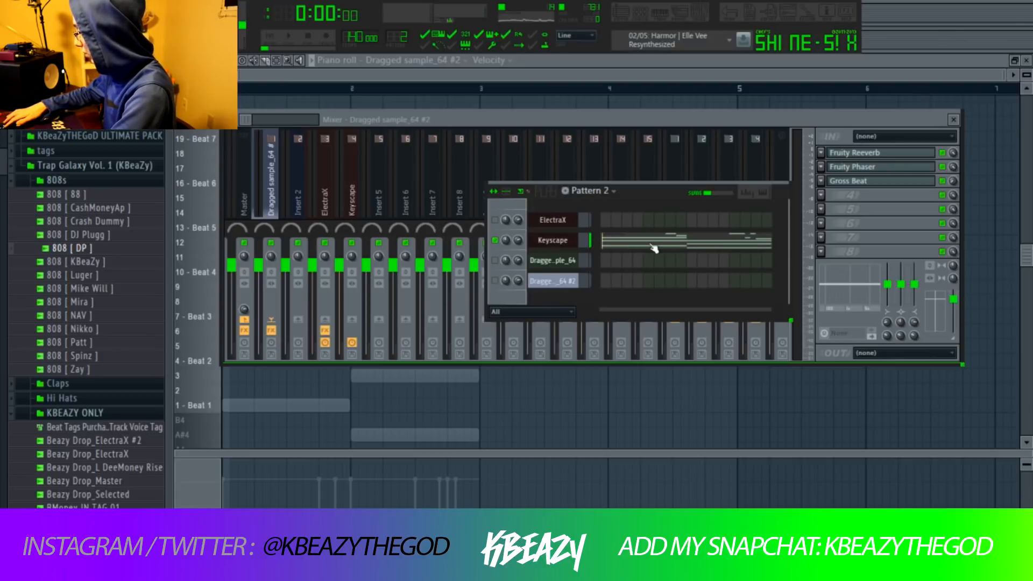
Step: Move the Keyscape channel to the end of the channel rack and open its instrument
key("alt+Down")
key("alt+Down")
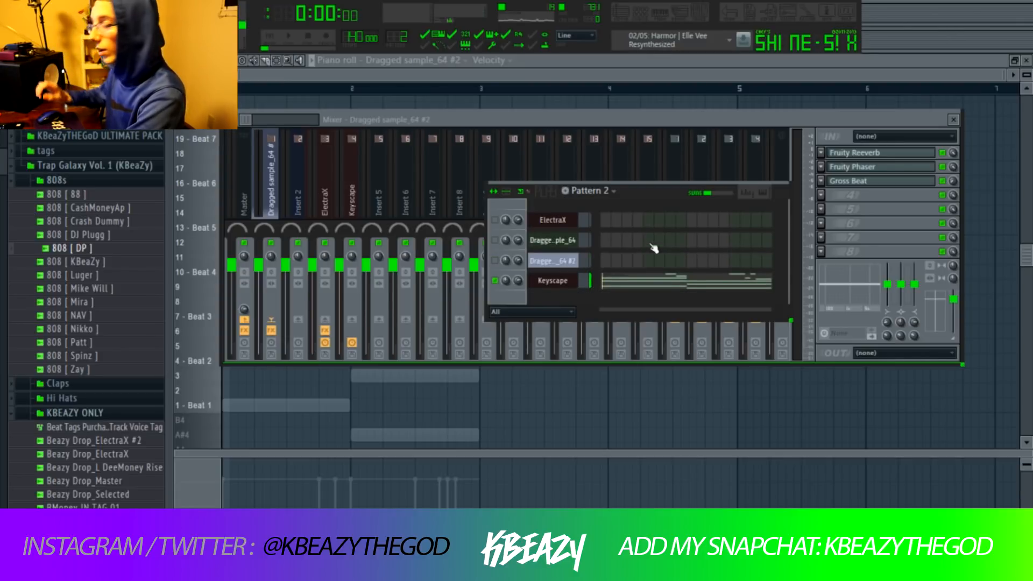
left_click(567, 278)
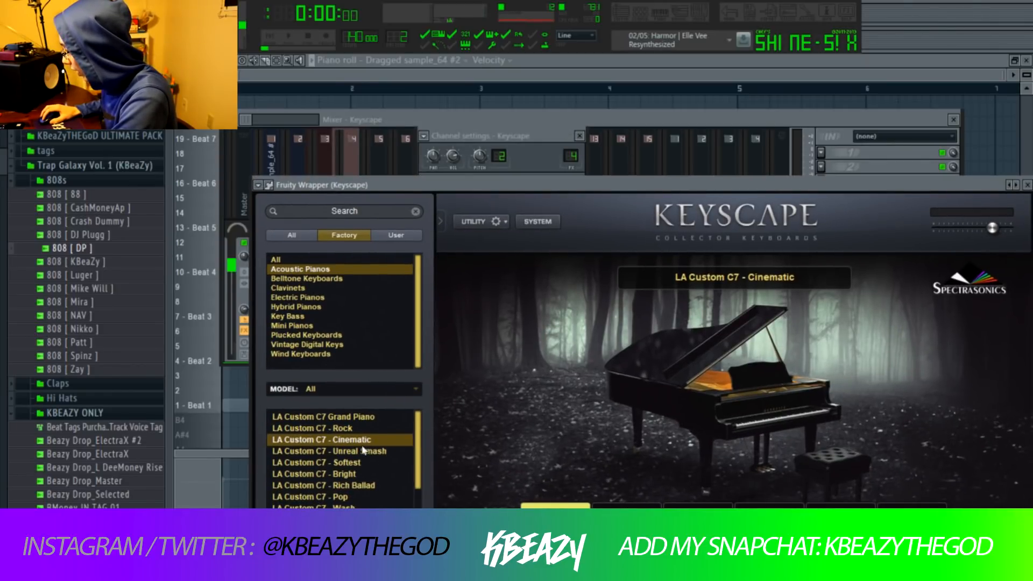
Step: Show the Keyscape melody in the piano roll and play it
left_click(570, 68)
left_click(414, 61)
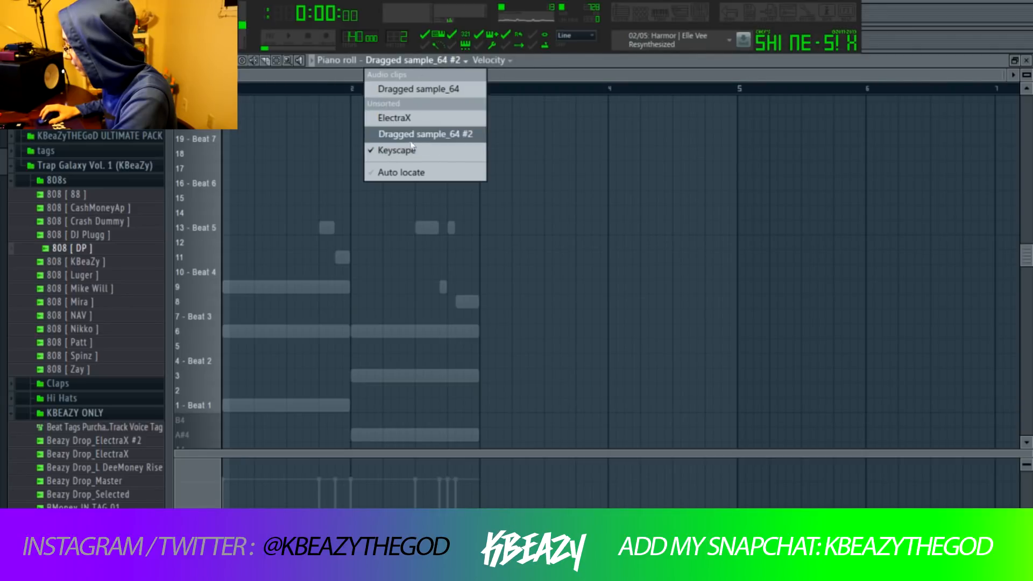
left_click(411, 146)
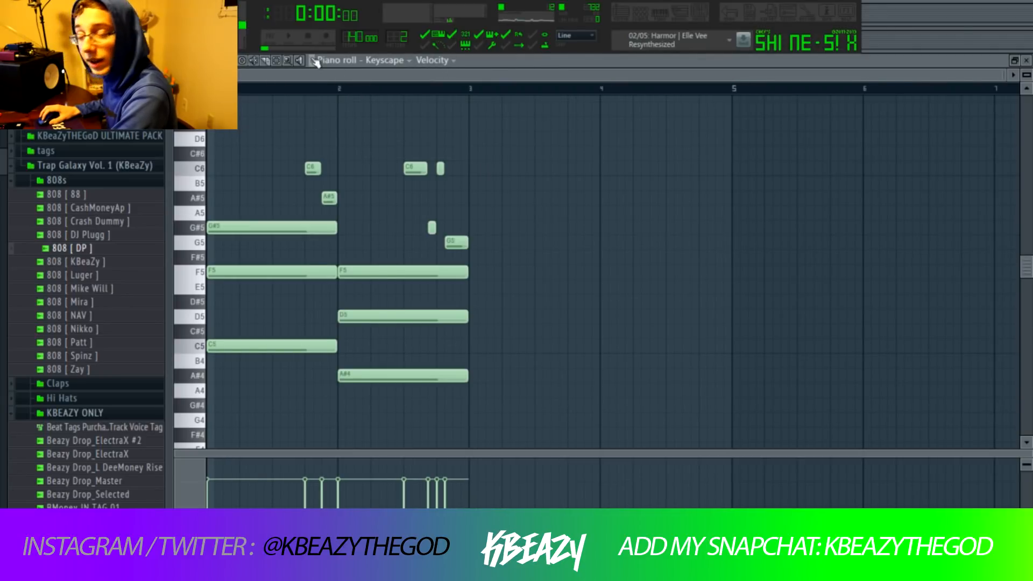
key("space")
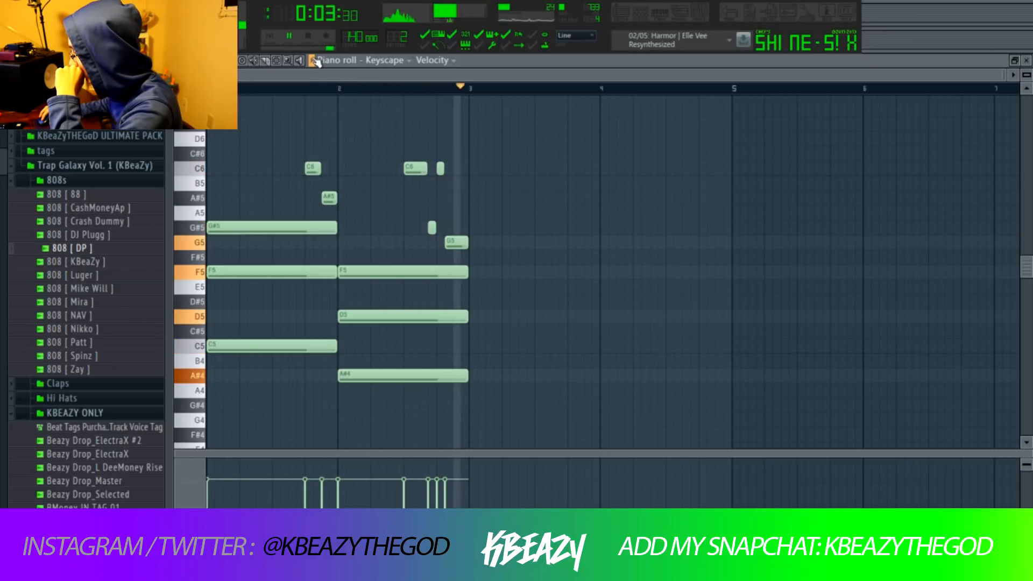
key("space")
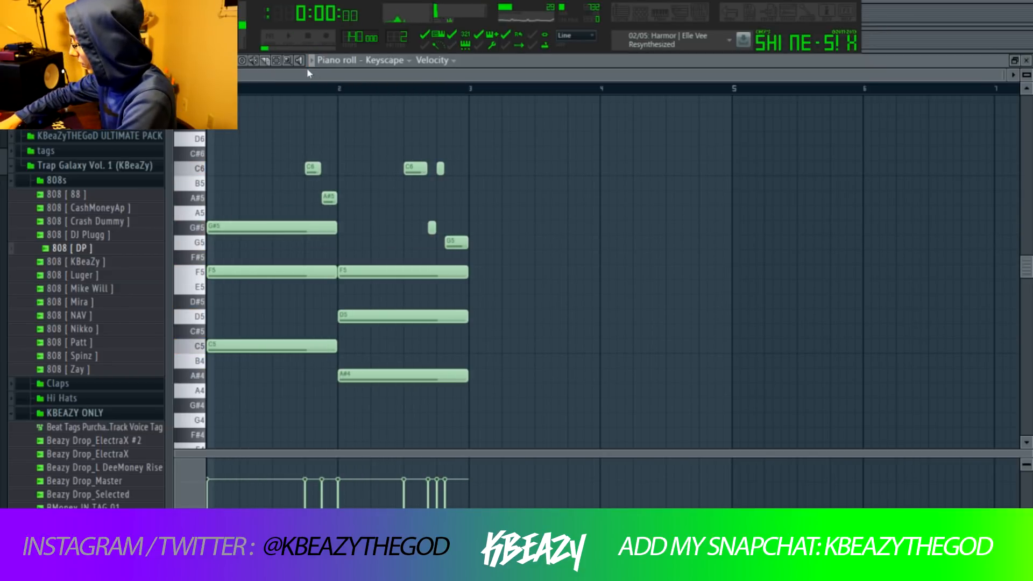
Step: Randomize the velocities of the Keyscape notes by a moderate amount and play the result
key("alt+r")
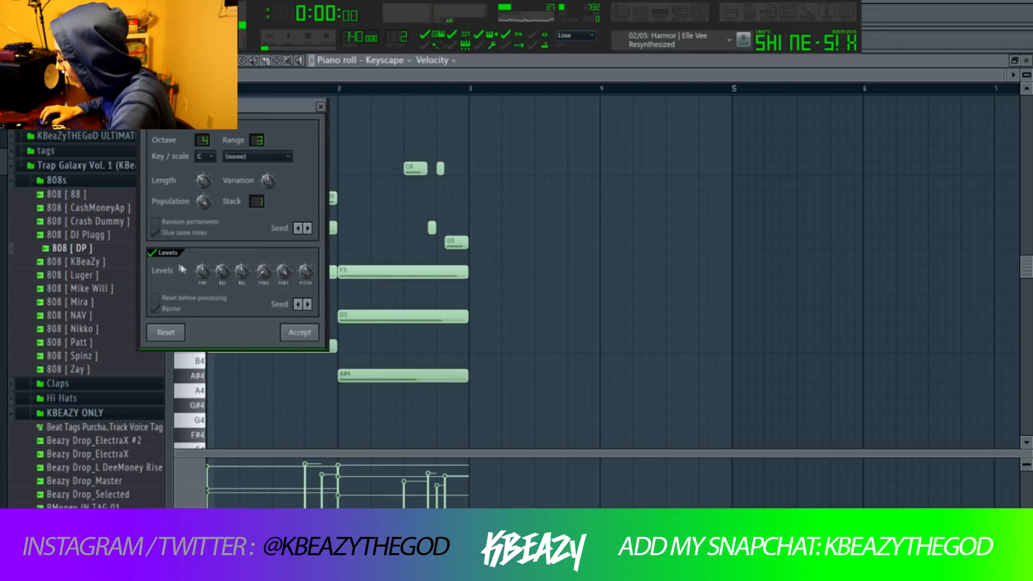
left_click_drag(223, 275, 223, 265)
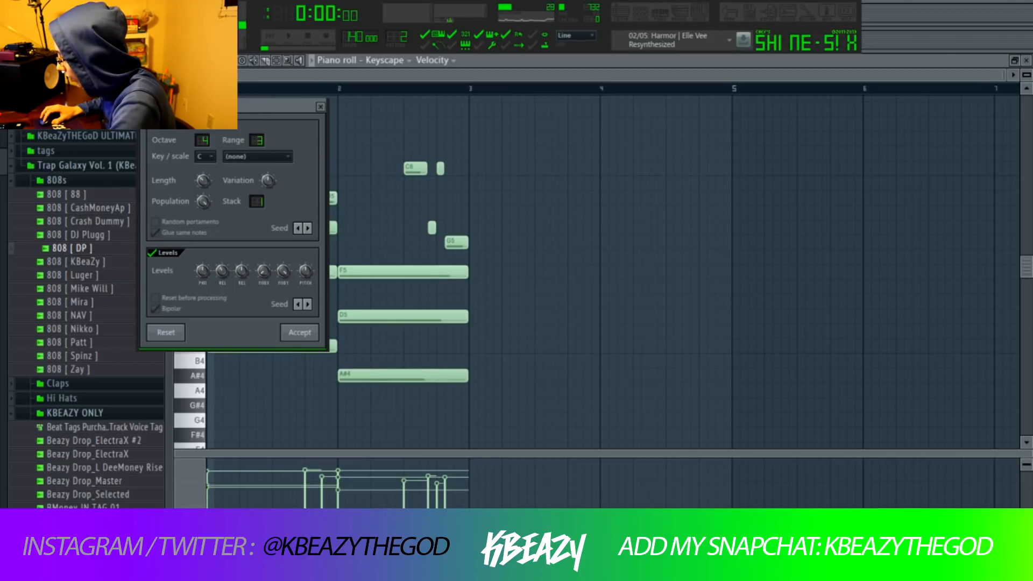
left_click(297, 333)
key("space")
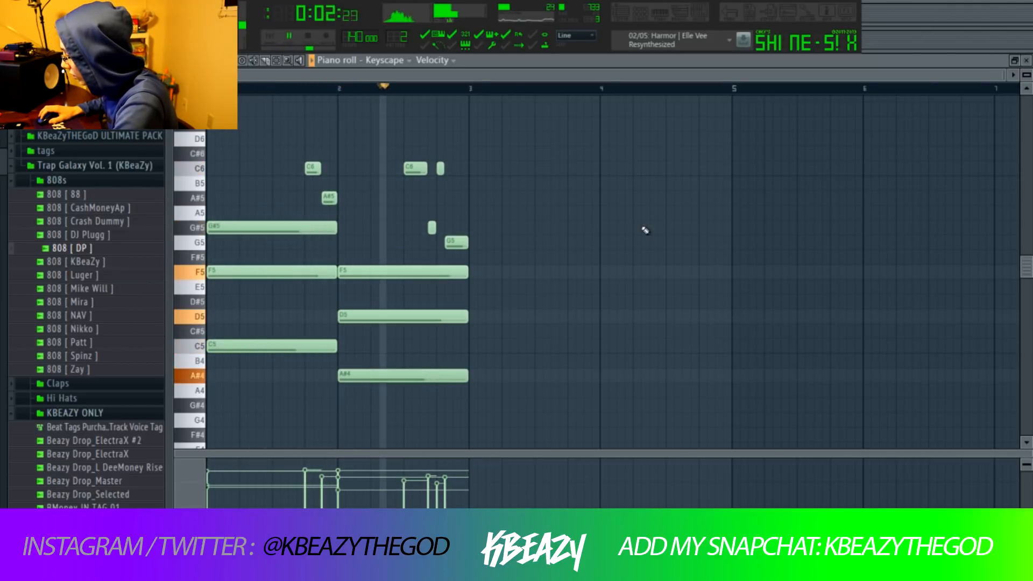
key("space")
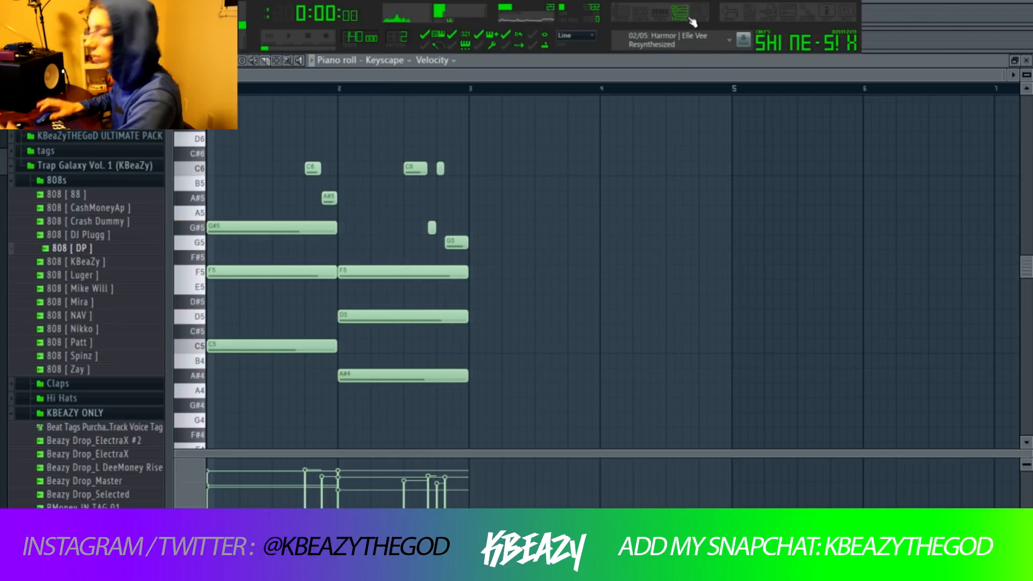
Step: Load Edison in the first effect slot of the Keyscape insert and record one pass of the pattern with it
left_click(698, 12)
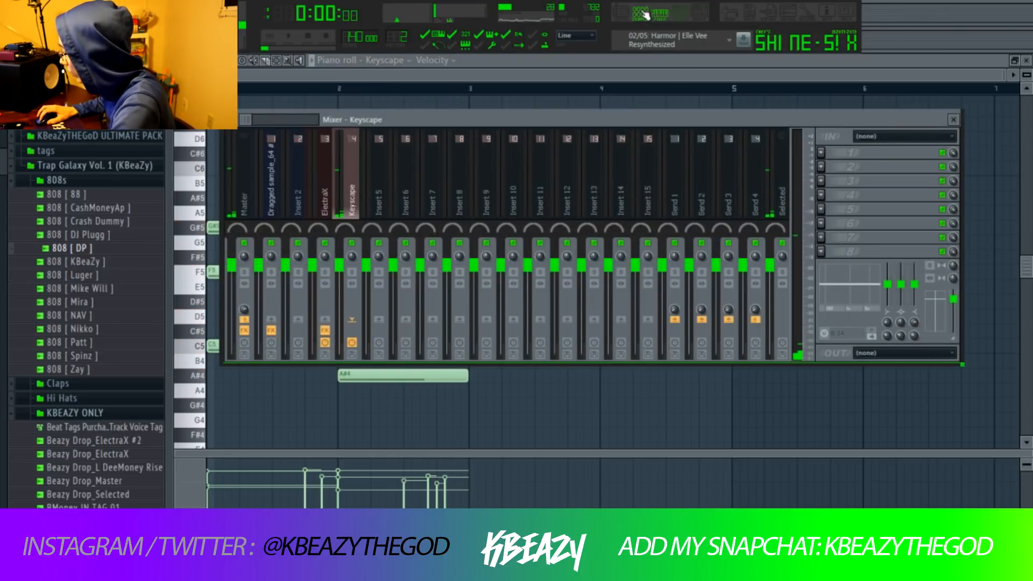
left_click(822, 153)
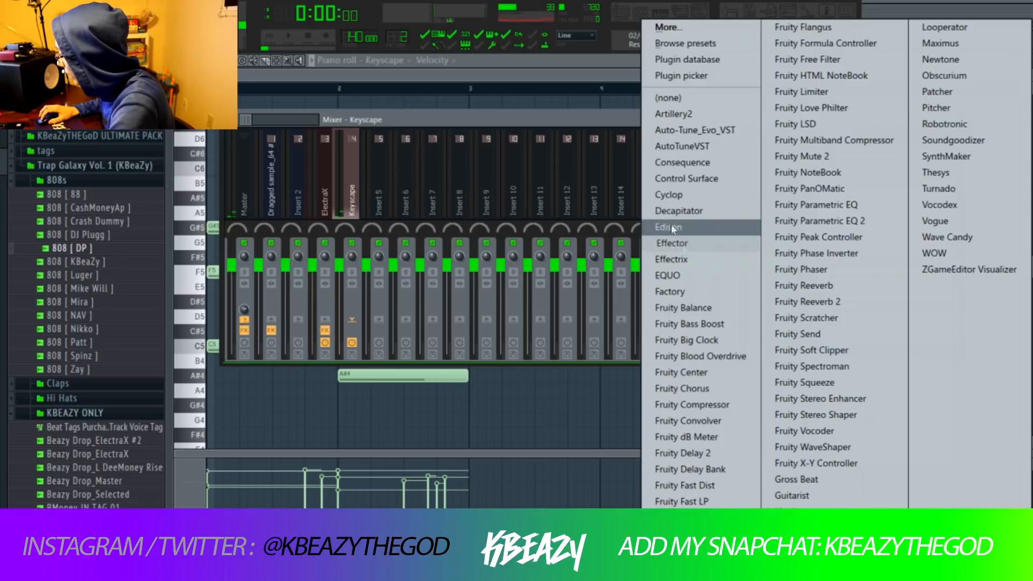
left_click(677, 222)
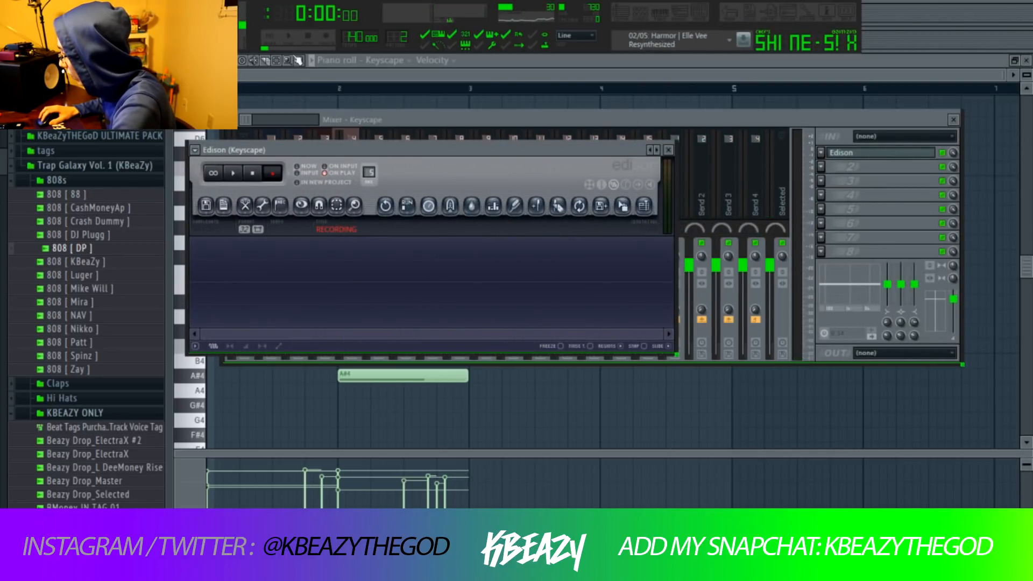
left_click(291, 37)
left_click(461, 79)
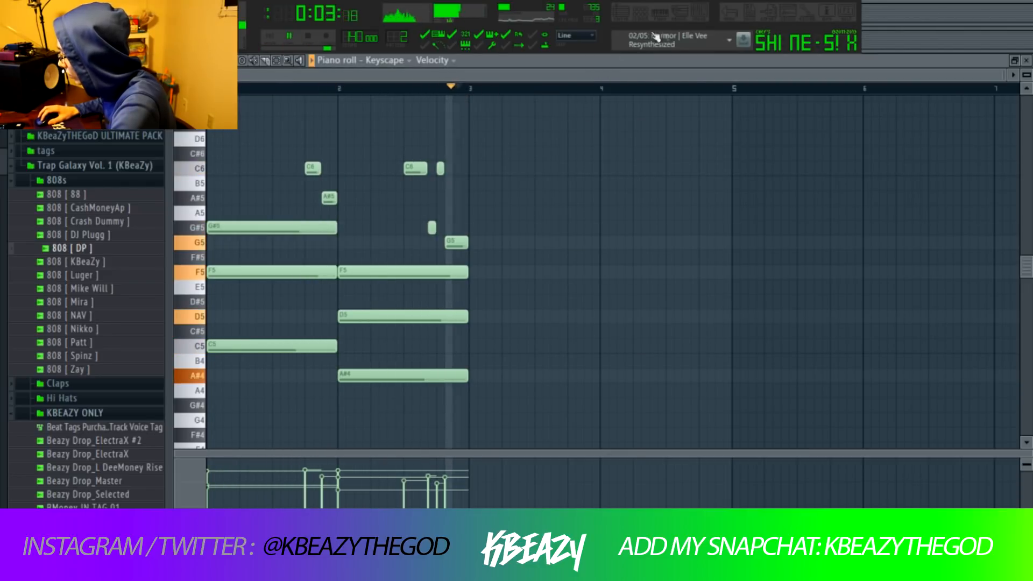
left_click(699, 13)
key("space")
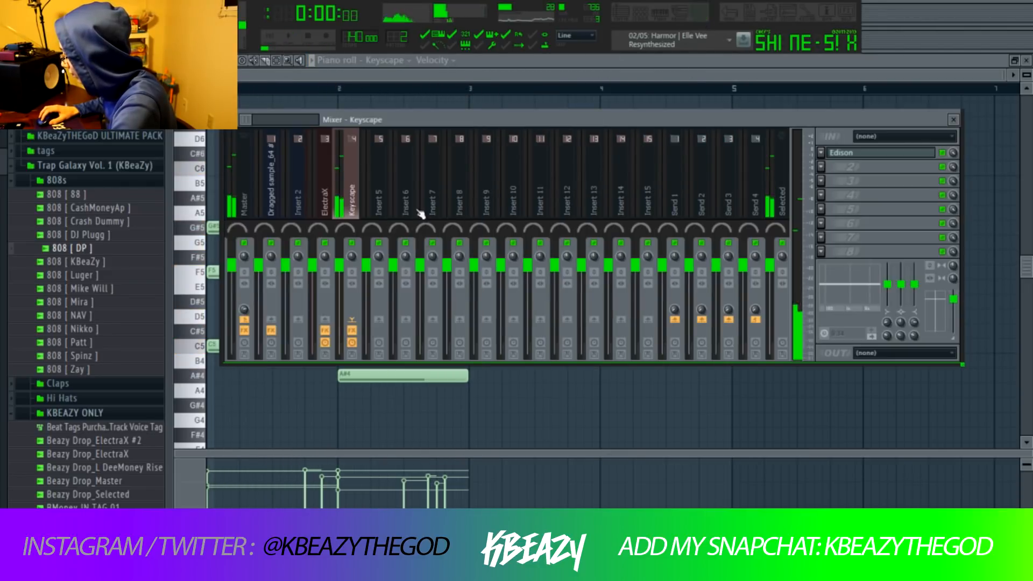
Step: Delete the section after the second Song jump marker from the Keyscape recording in Edison
left_click(897, 155)
key("space")
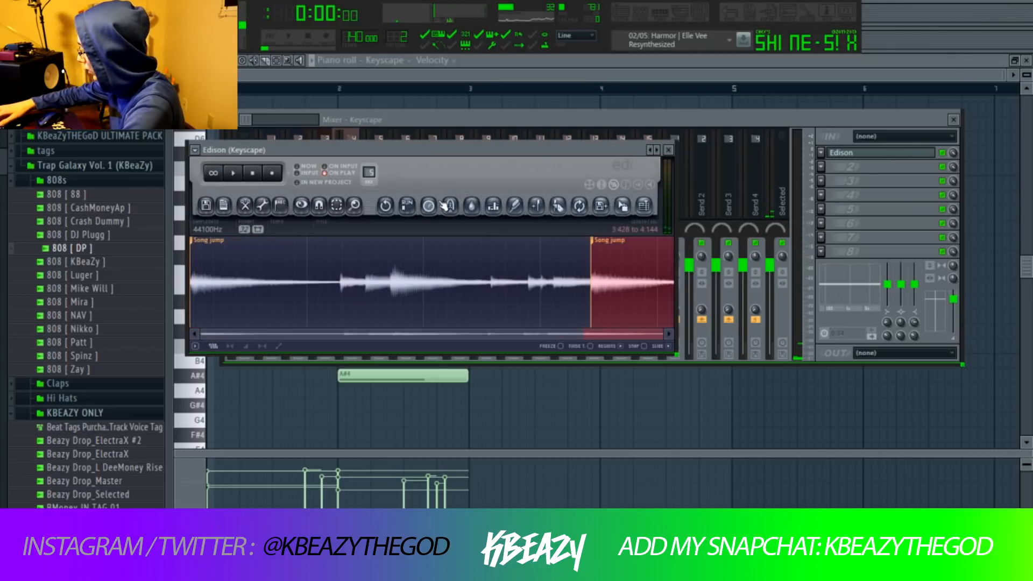
key("Delete")
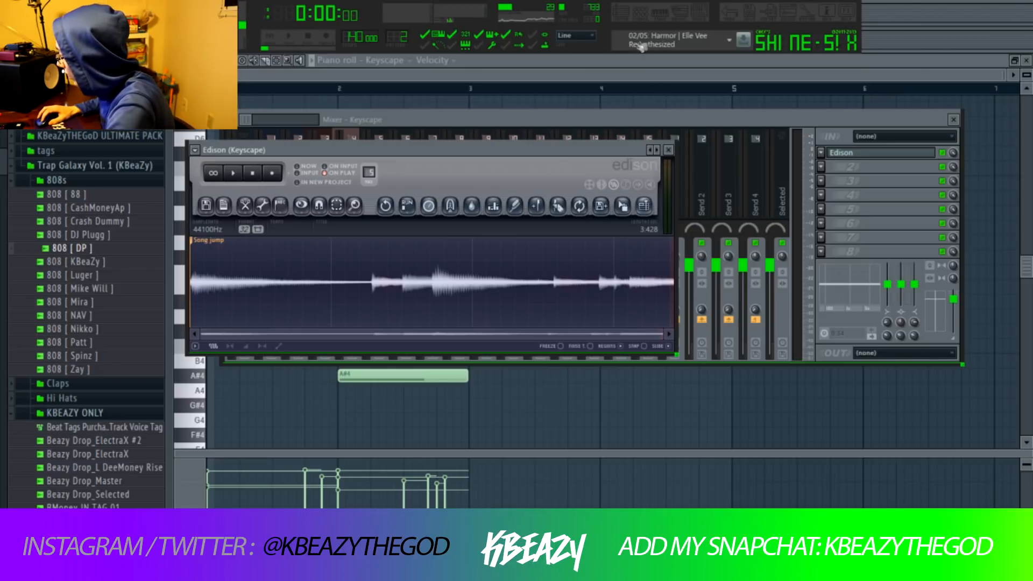
Step: Place the trimmed Keyscape recording on playlist Track 1 at bar 1 and play it
left_click(633, 19)
right_click(247, 141)
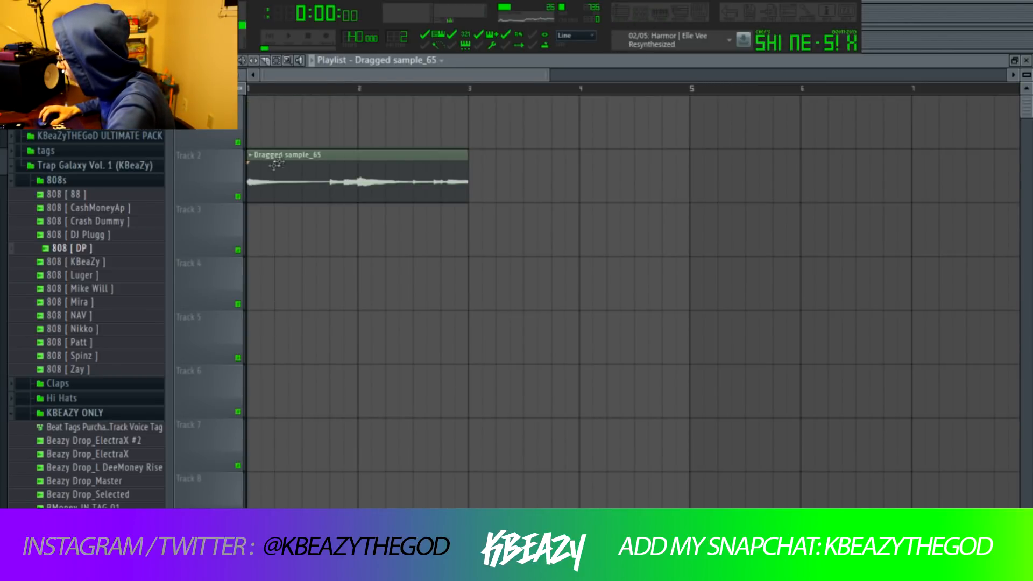
left_click_drag(301, 187, 262, 75)
left_click_drag(548, 74, 1005, 74)
key("space")
left_click(641, 16)
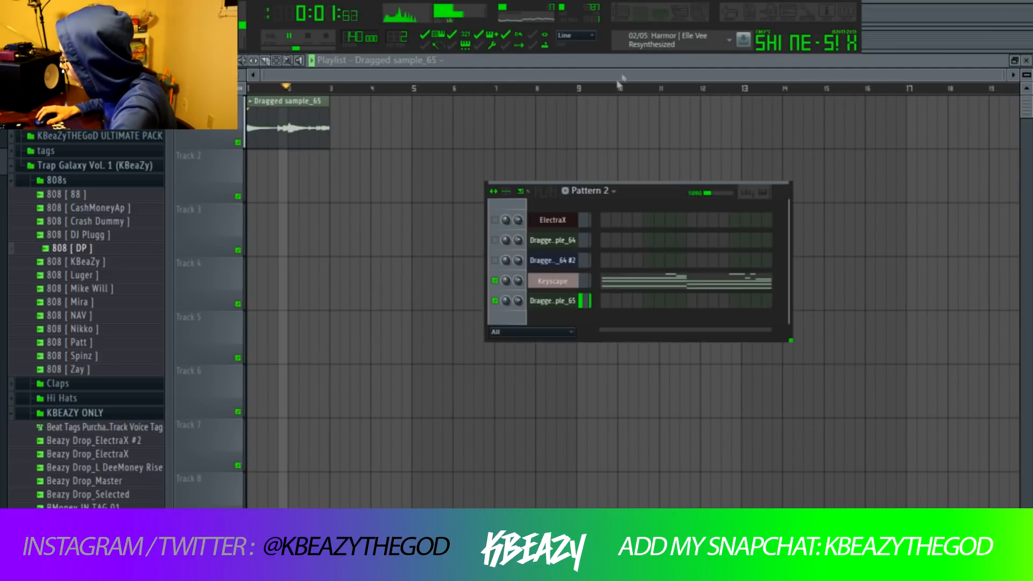
key("space")
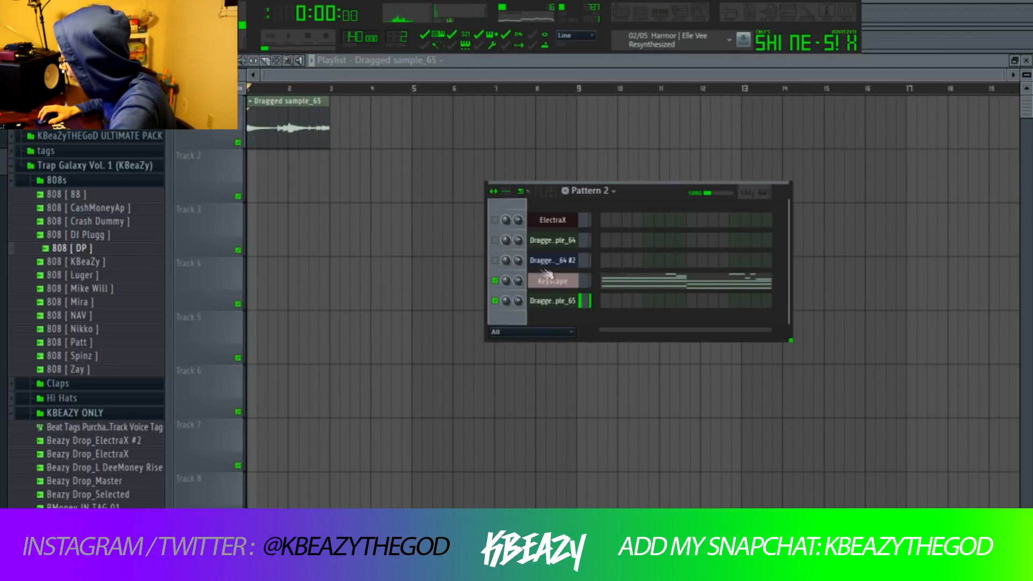
Step: Add a Fruity Slicer channel and load the Dragged sample_65 audio into it
left_click(71, 7)
mouse_move(86, 21)
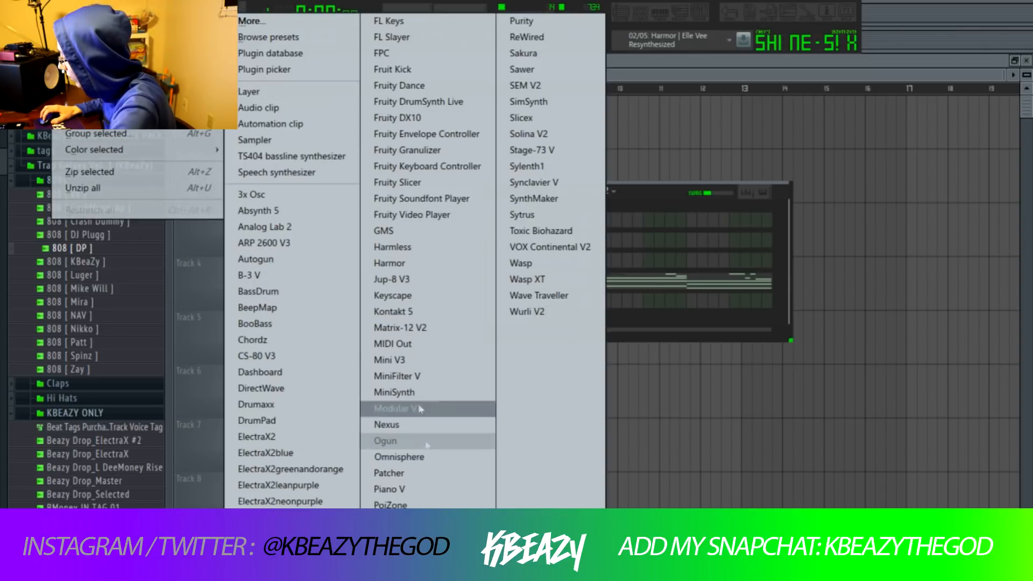
left_click(425, 179)
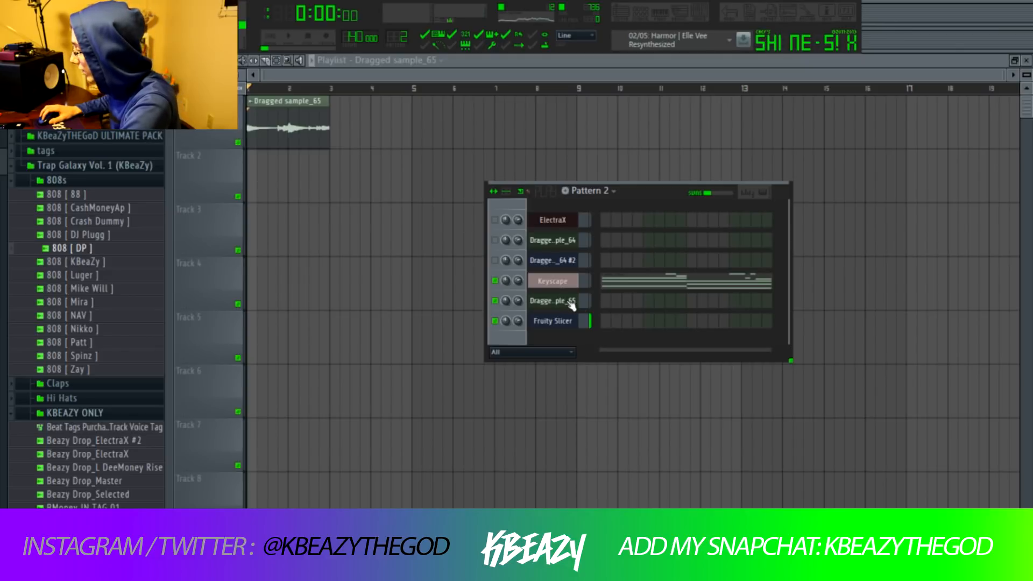
left_click(570, 303)
left_click_drag(536, 131, 935, 91)
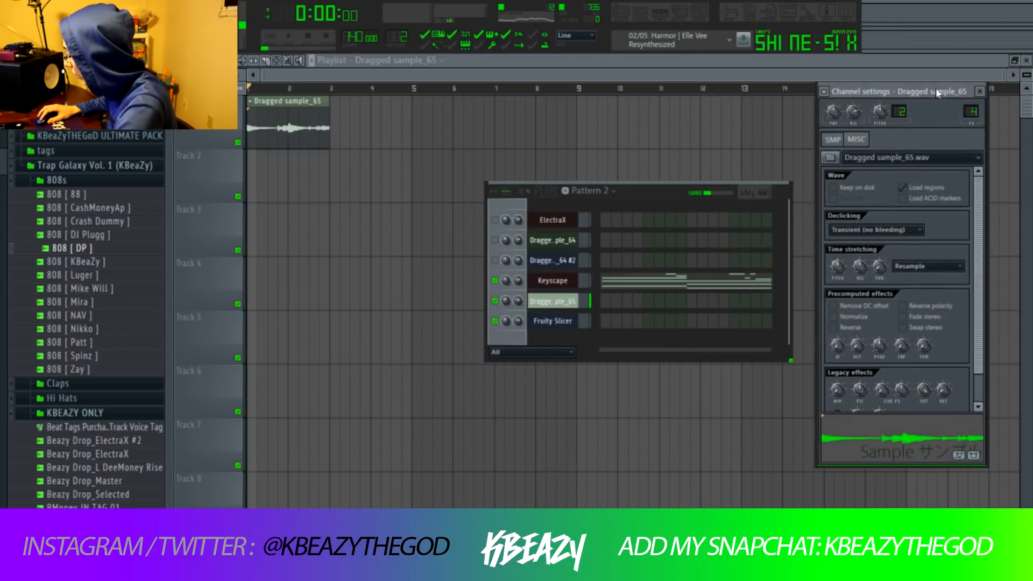
left_click_drag(903, 442, 553, 322)
Step: Solo the new slicer channel, play it, and reposition its channel settings window over the channel rack
right_click(496, 322)
left_click(515, 329)
key("space")
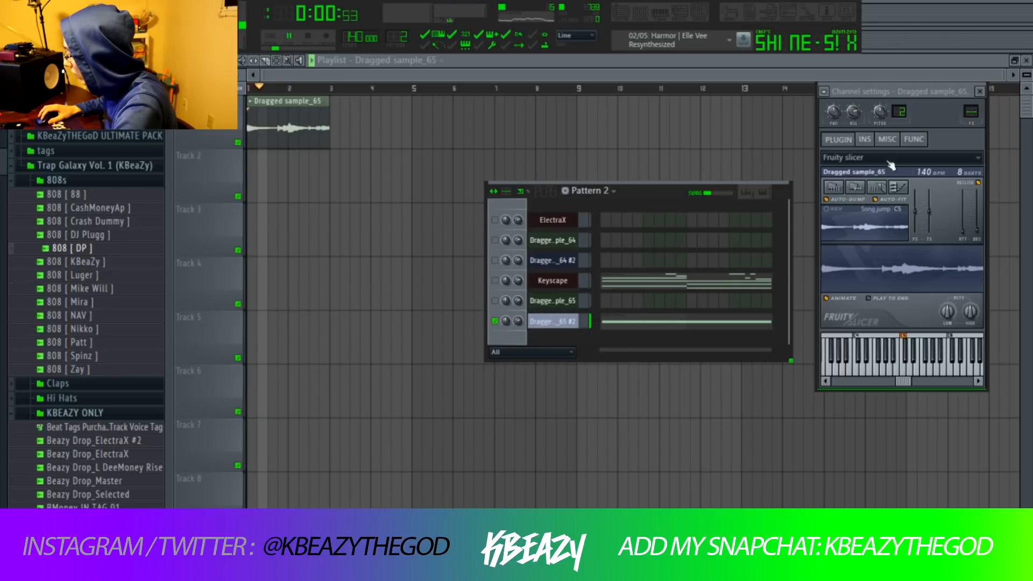
left_click_drag(888, 95, 650, 88)
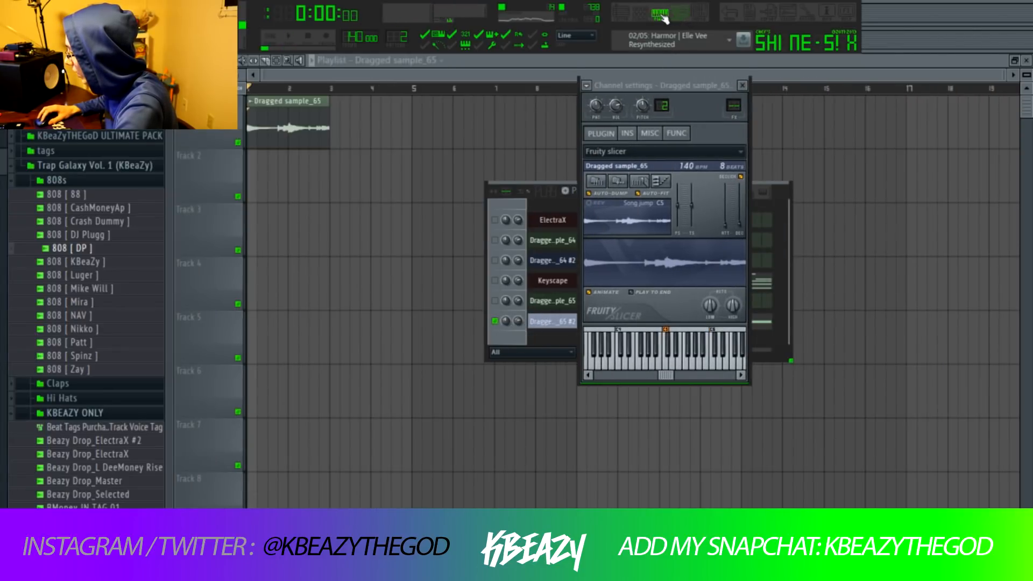
Step: Show the Dragged sample_65 #2 notes in the piano roll, play them, and bring back the channel rack
left_click(662, 18)
left_click(383, 61)
left_click(392, 183)
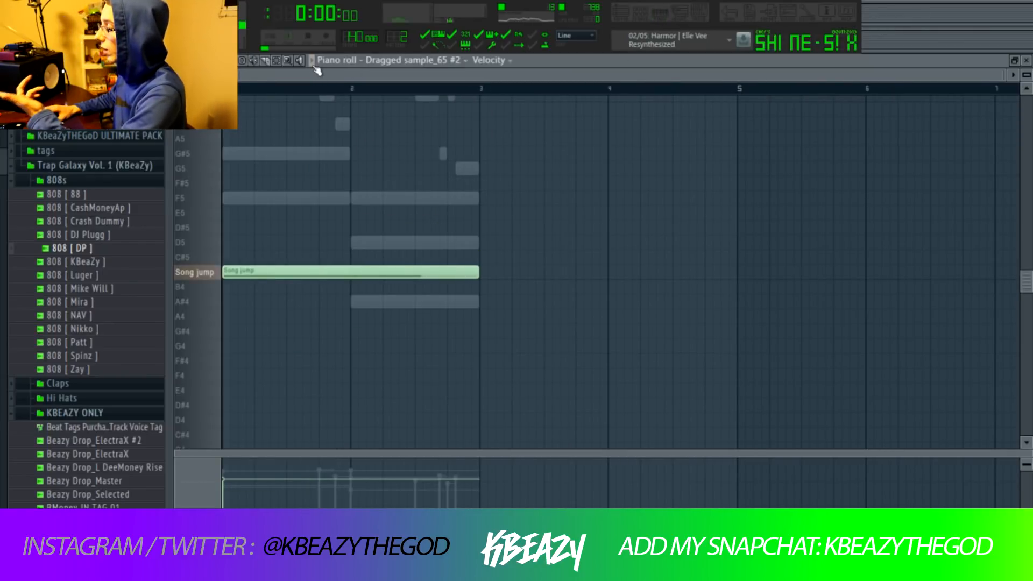
key("space")
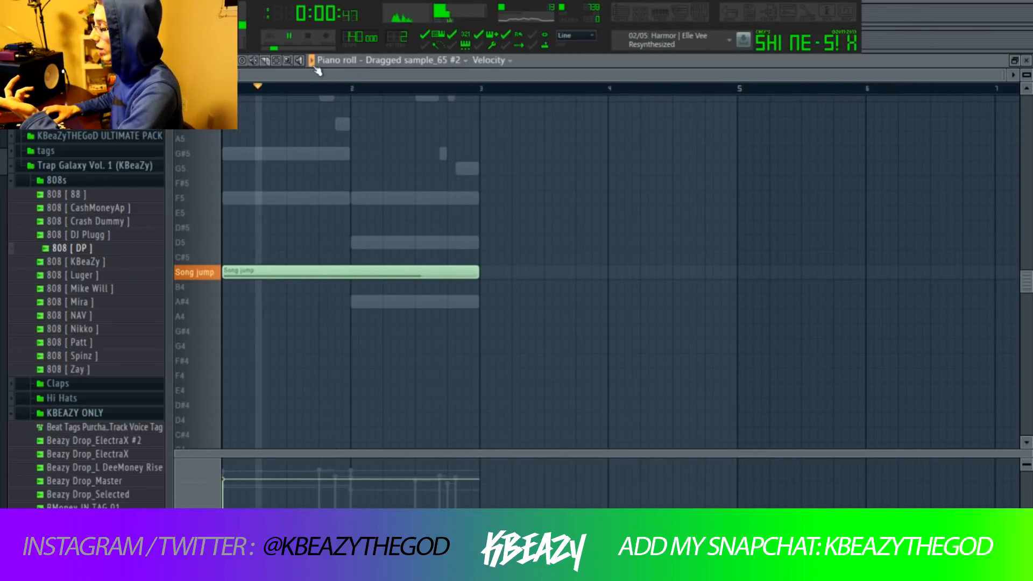
left_click(649, 19)
key("space")
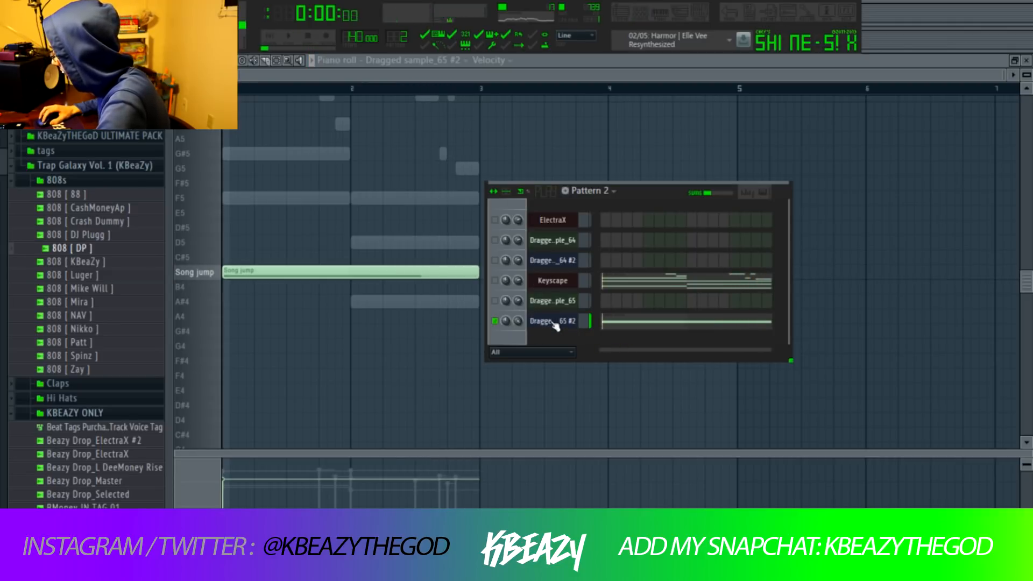
Step: Slice Dragged sample_65 at 1/2 beat in Fruity Slicer and play the chops
left_click(553, 321)
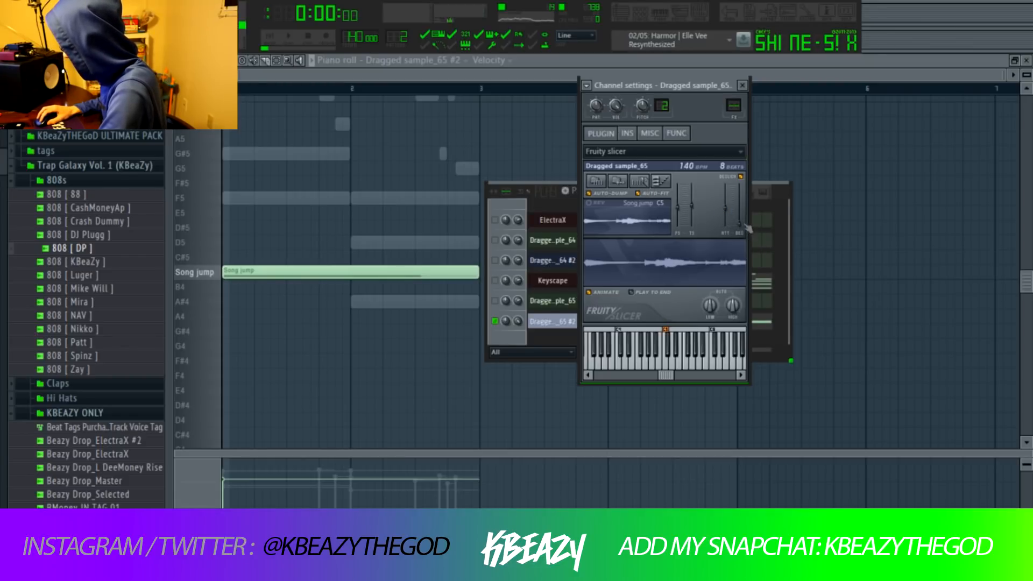
left_click(644, 183)
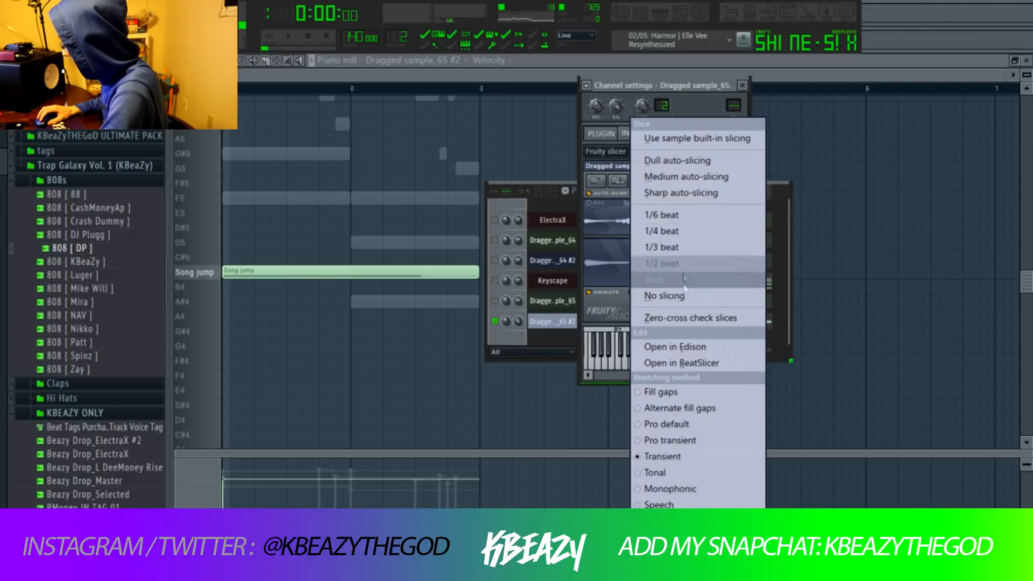
left_click(671, 266)
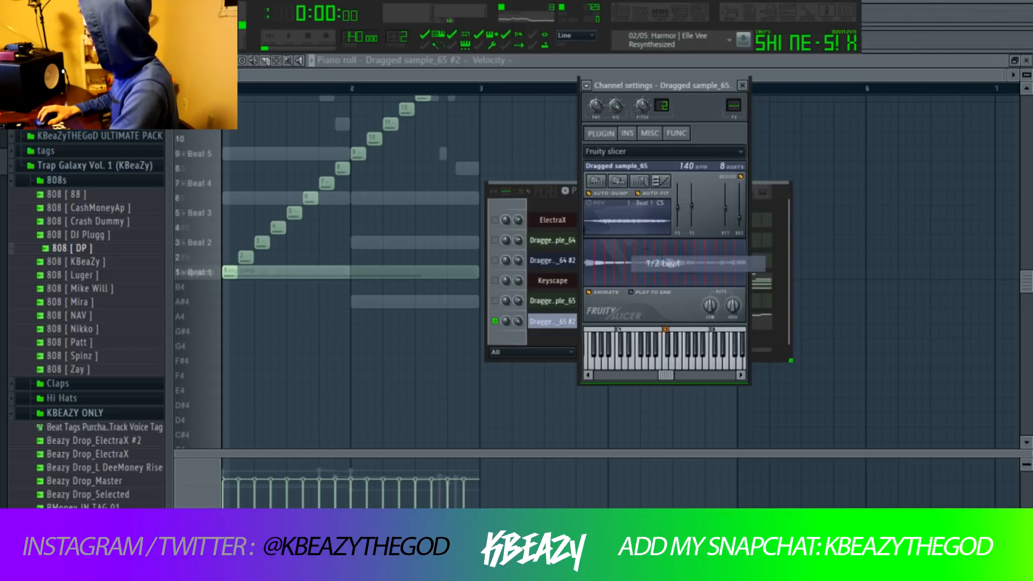
key("space")
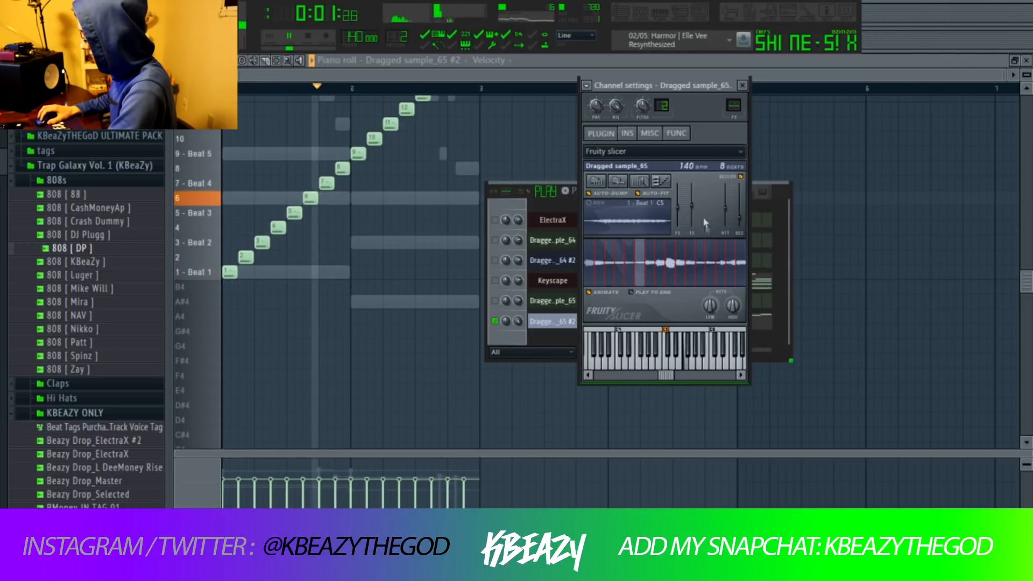
Step: Route the Dragged sample_65 #2 channel to its own mixer insert and move that insert to position 2
left_click(700, 12)
key("space")
left_click(395, 191)
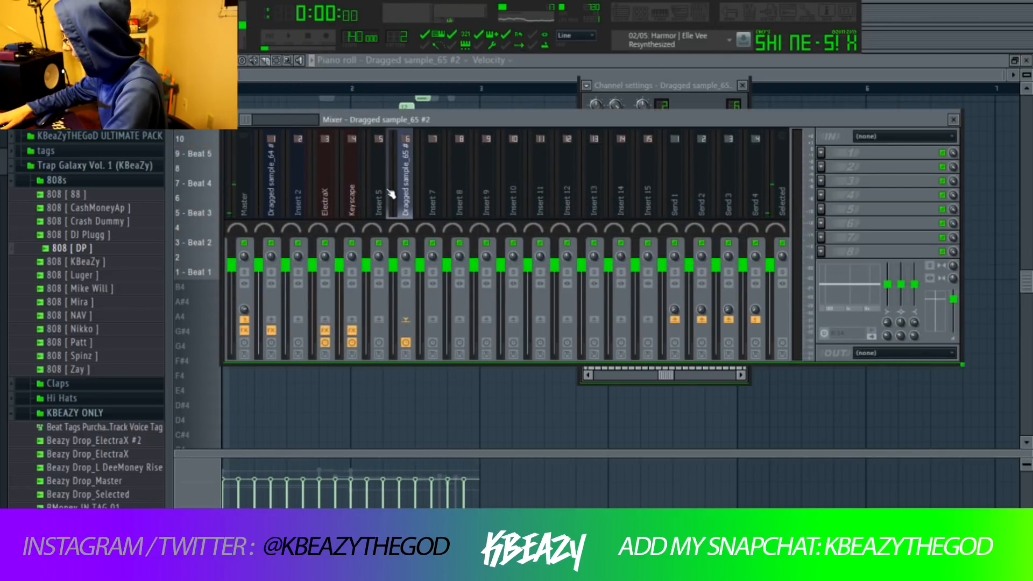
left_click_drag(391, 194, 299, 193)
Step: Play the slices and raise the volume fader of the Dragged sample_65 #2 insert
key("space")
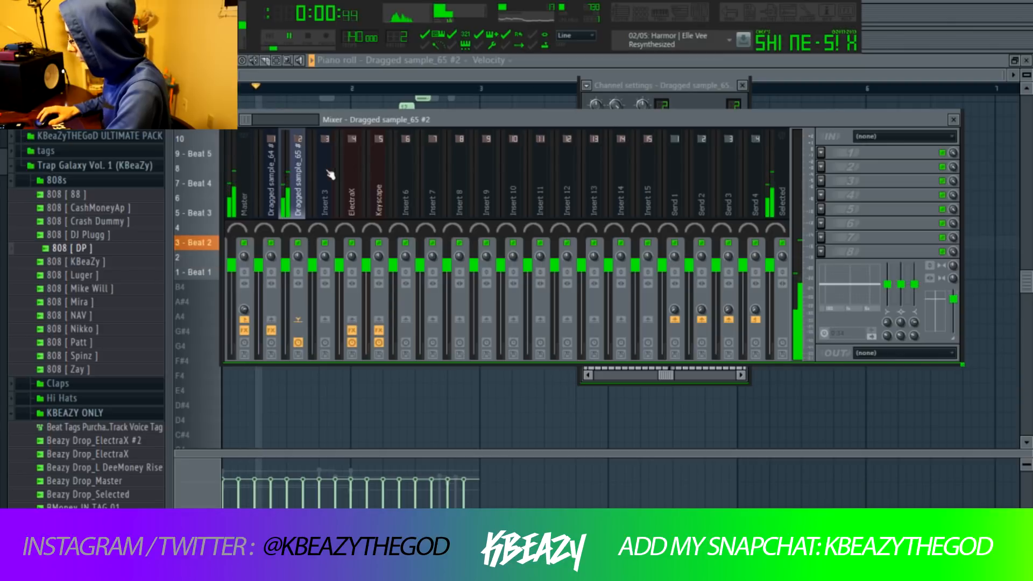
left_click_drag(287, 264, 288, 241)
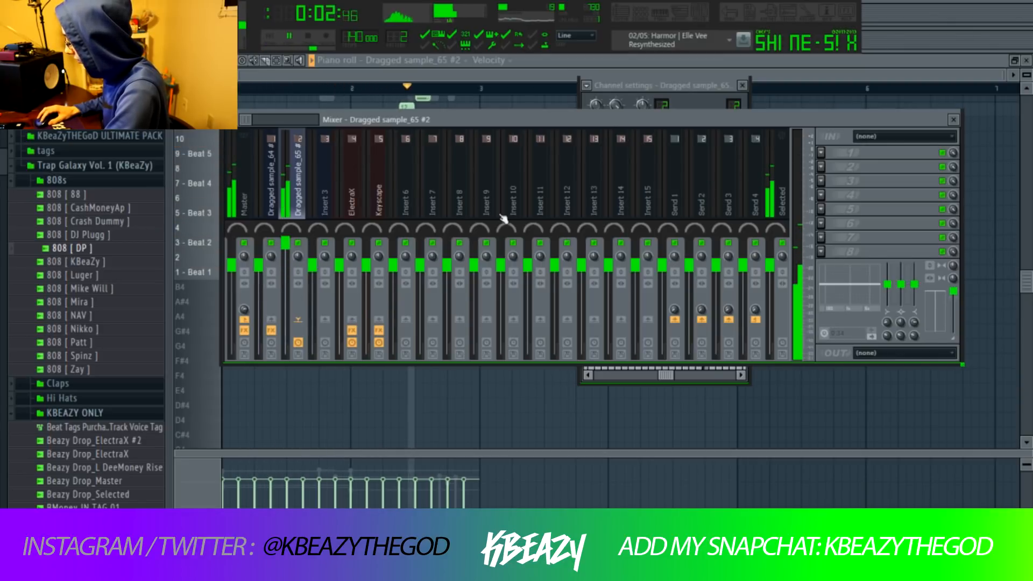
Step: Load Fruity Reeverb in the first effect slot and Fruity Parametric EQ 2 in the second slot of the Dragged sample_65 #2 insert
left_click(822, 153)
left_click(818, 423)
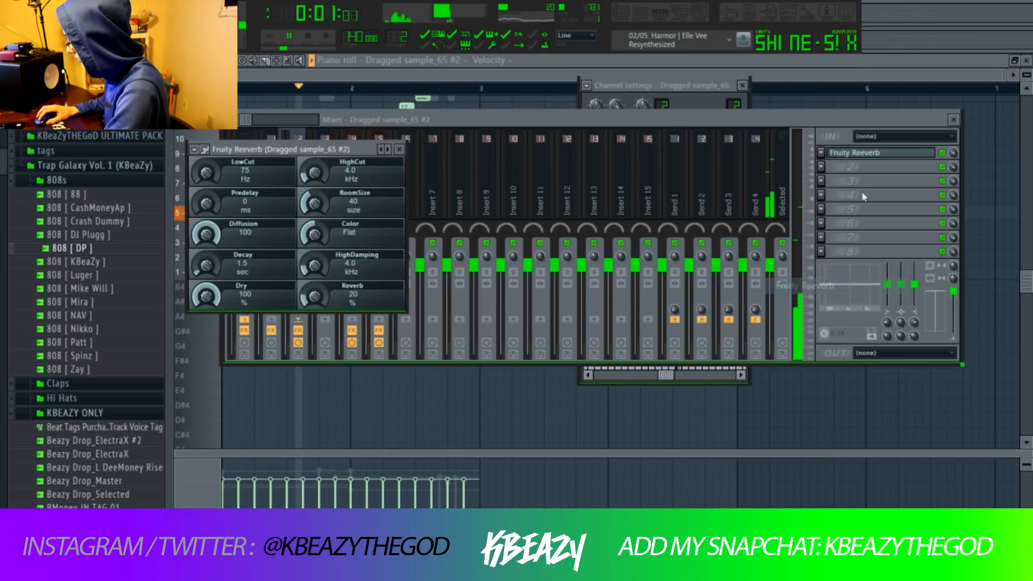
left_click(825, 167)
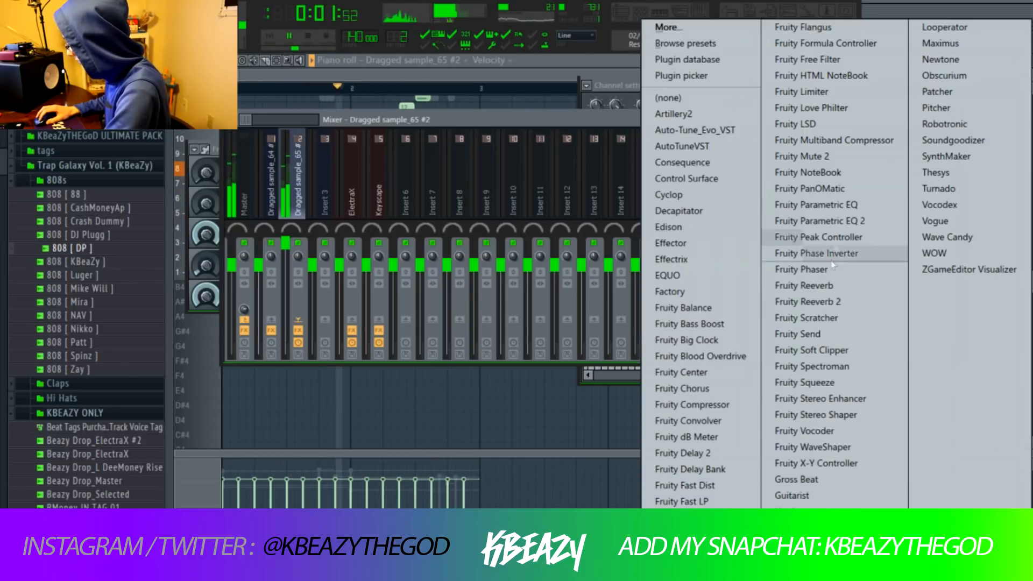
left_click(808, 221)
Step: In the Parametric EQ 2, lower band 7, strongly lower band 1 to cut the lows, slightly raise band 6, and stop playback
left_click_drag(459, 287, 452, 305)
left_click_drag(282, 288, 295, 322)
mouse_move(431, 288)
left_mouse_down()
mouse_move(398, 276)
mouse_move(417, 279)
left_mouse_up()
left_click_drag(295, 322, 310, 330)
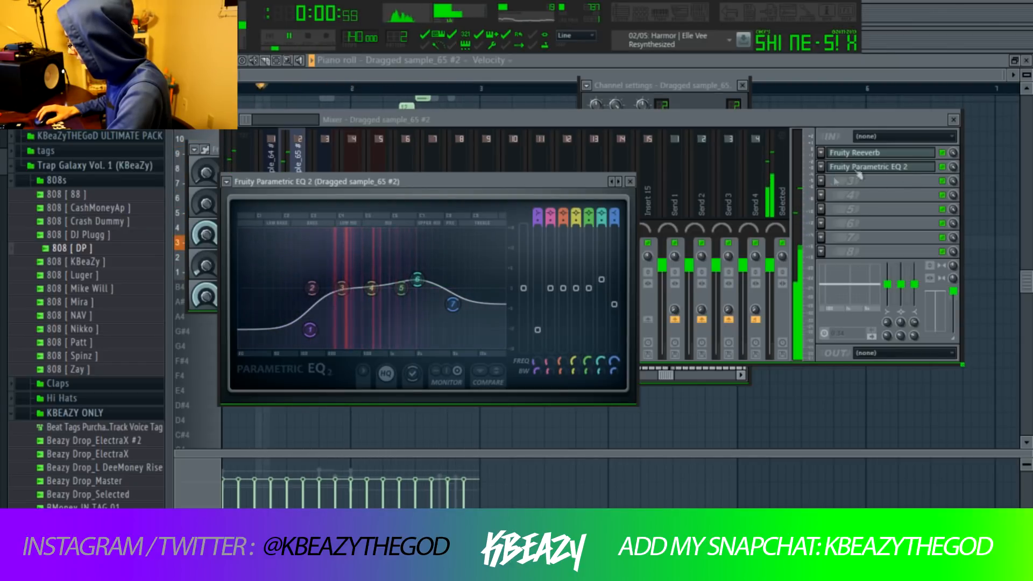
key("space")
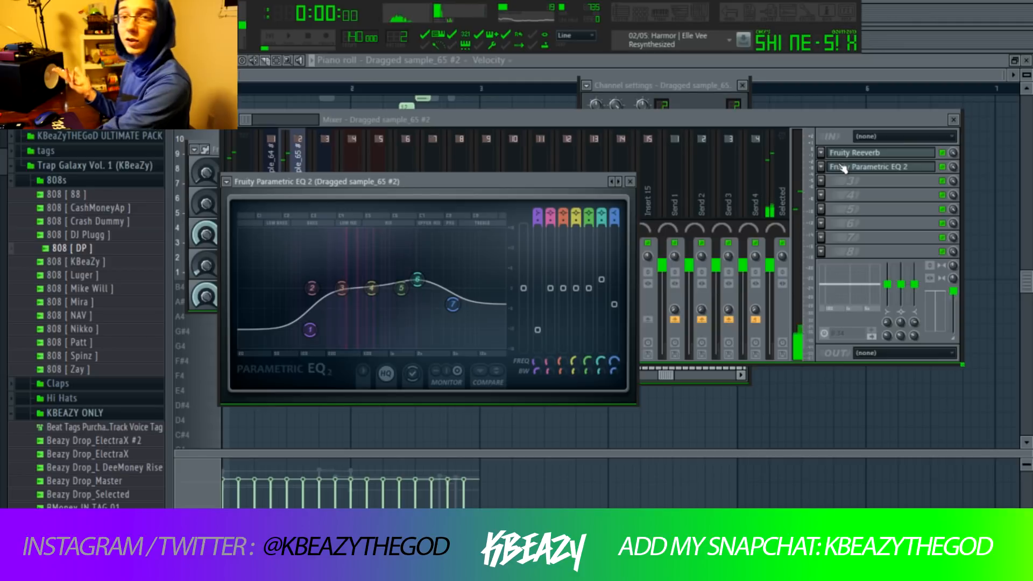
Step: Compare the original Keyscape melody with the processed Dragged sample_65 #2 chops by soloing and playing each channel in Pattern 2
left_click(640, 12)
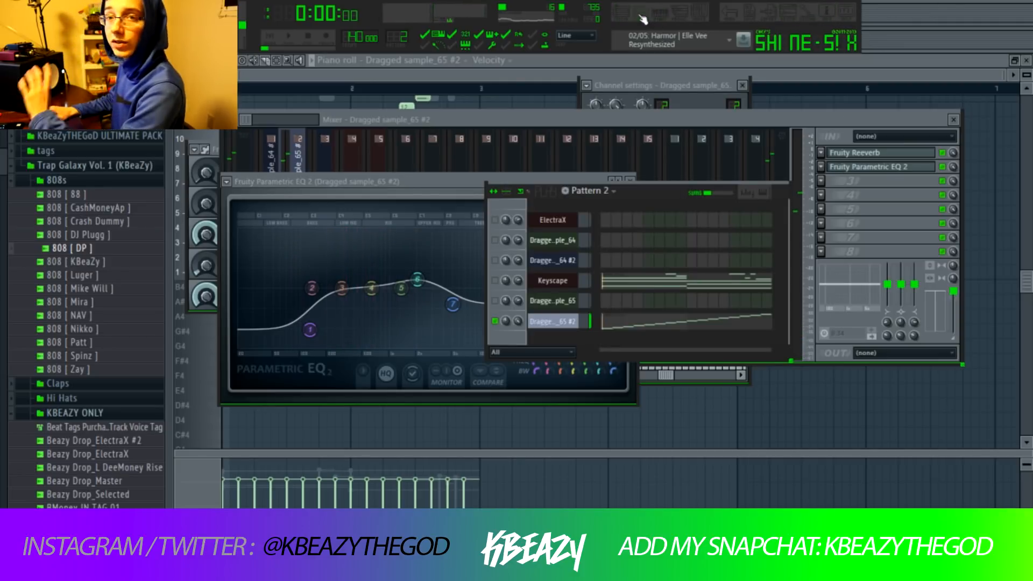
right_click(496, 281)
left_click(495, 280)
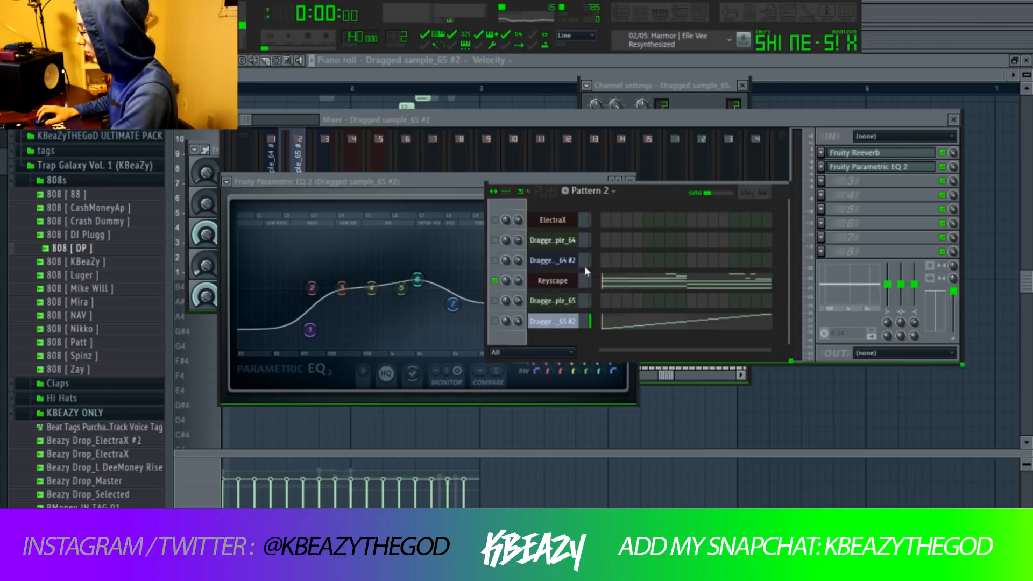
key("space")
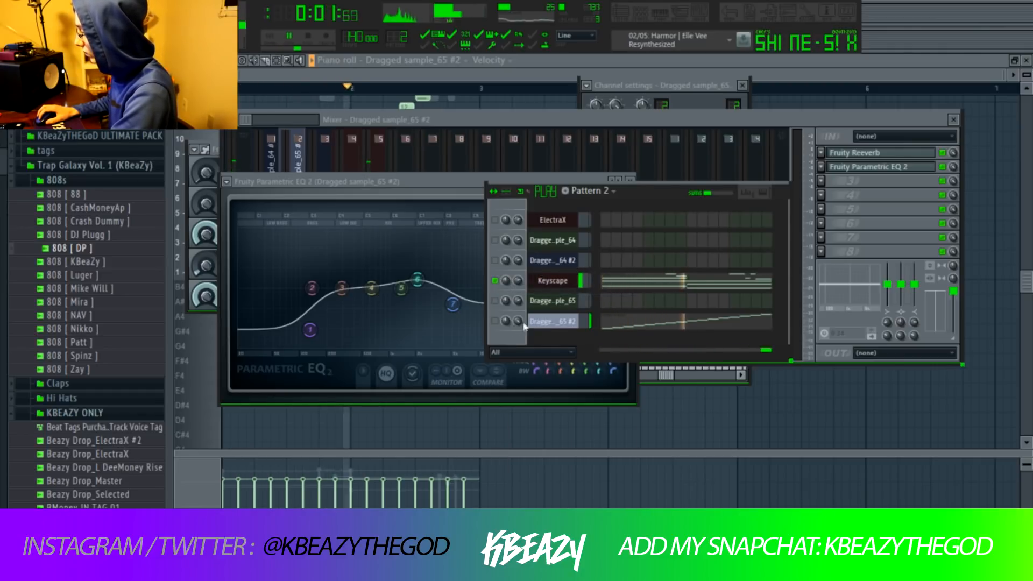
right_click(499, 322)
left_click(494, 321)
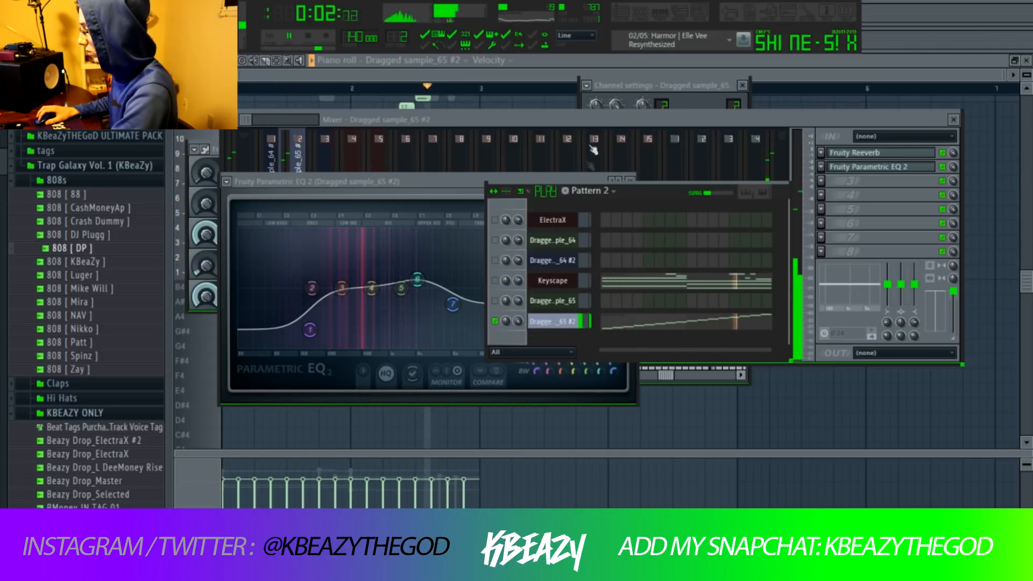
key("space")
key("F6")
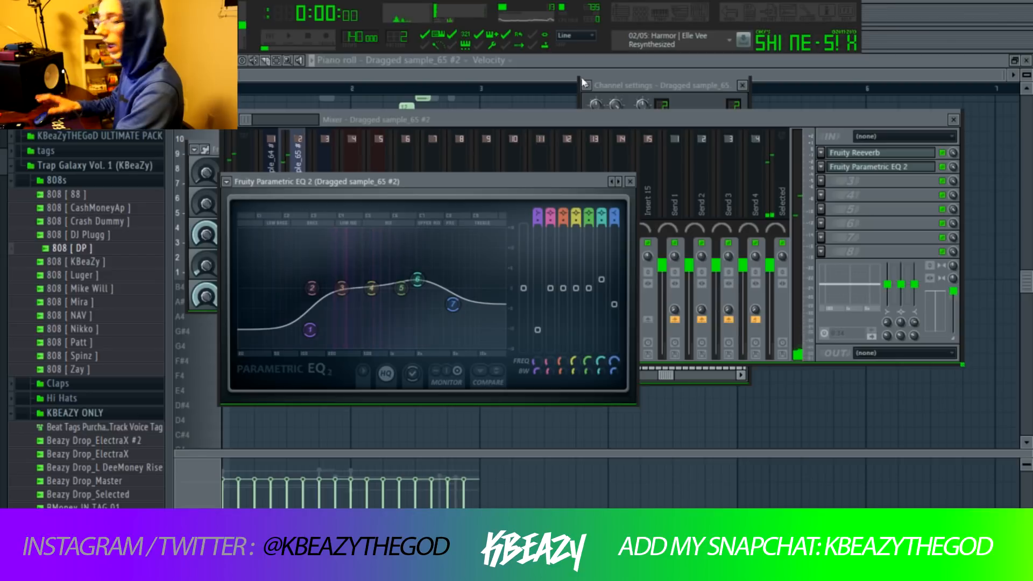
Step: Add an Omnisphere channel to the channel rack and move its plugin window so the patch browser is reachable
left_click(639, 14)
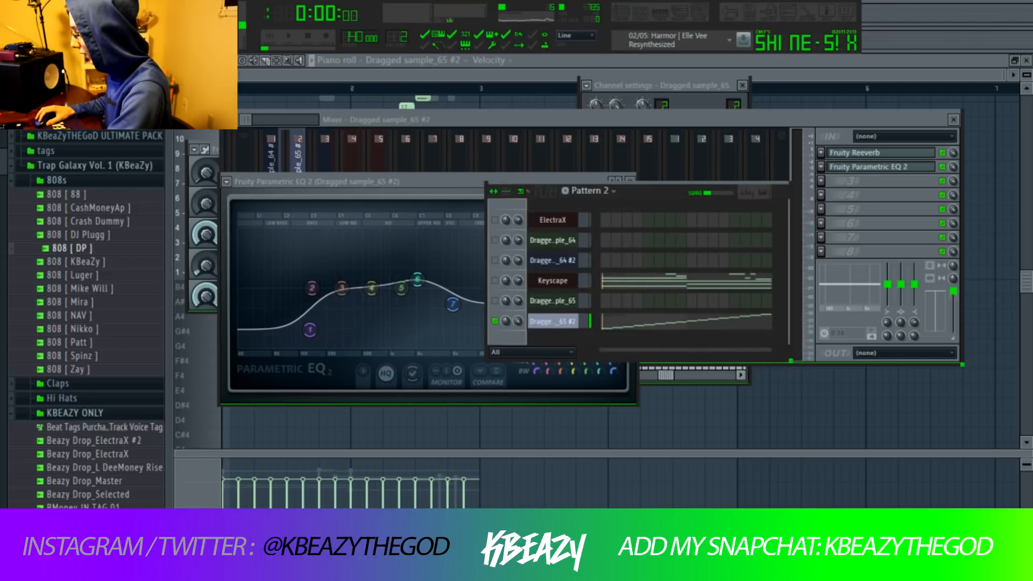
left_click(68, 5)
mouse_move(86, 21)
left_click(402, 457)
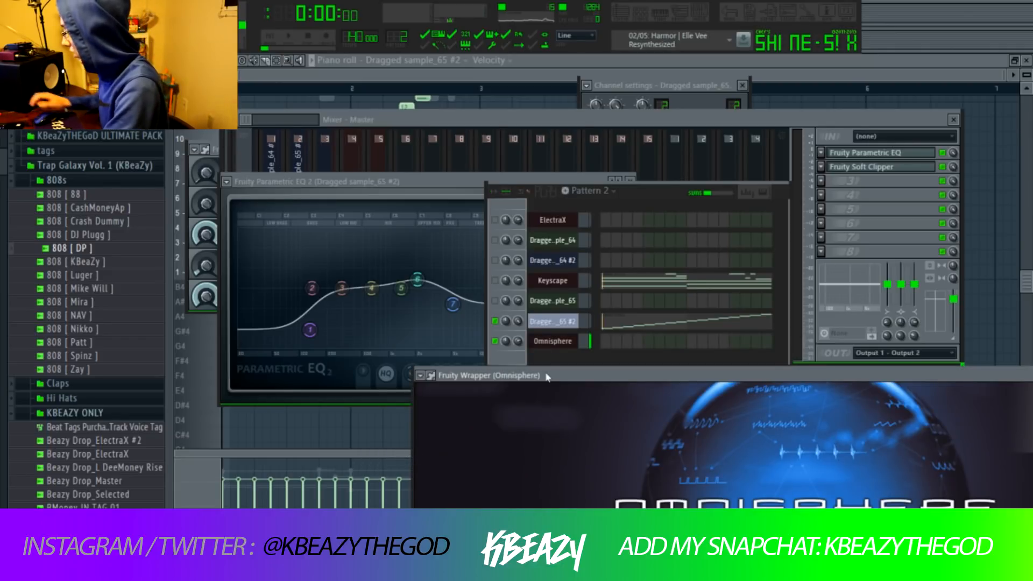
left_click_drag(570, 376, 441, 200)
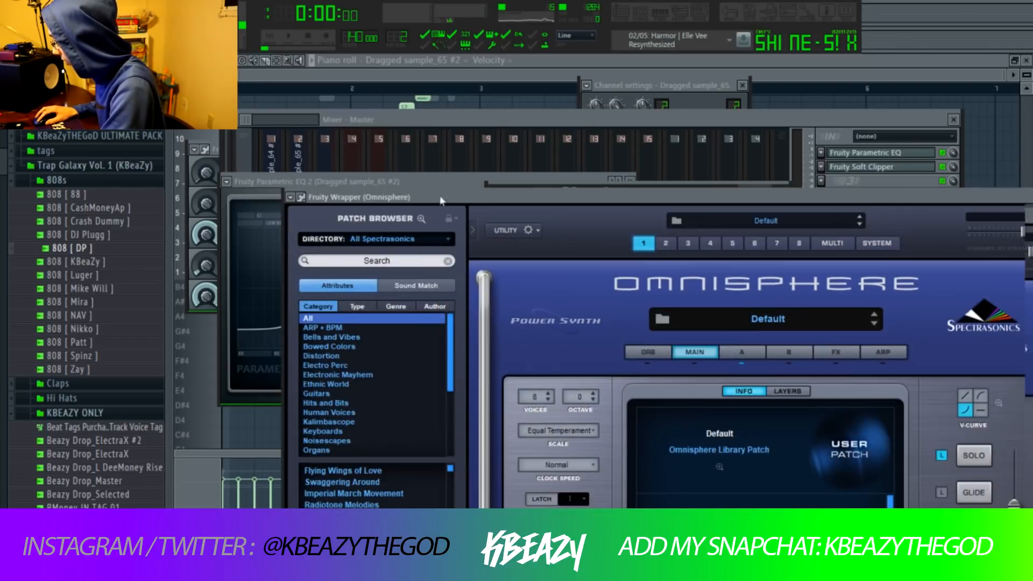
Step: Filter the Omnisphere patches by the Bells and Vibes category and load Coiling Zim'bira 2
left_click(380, 337)
left_click_drag(365, 199, 326, 92)
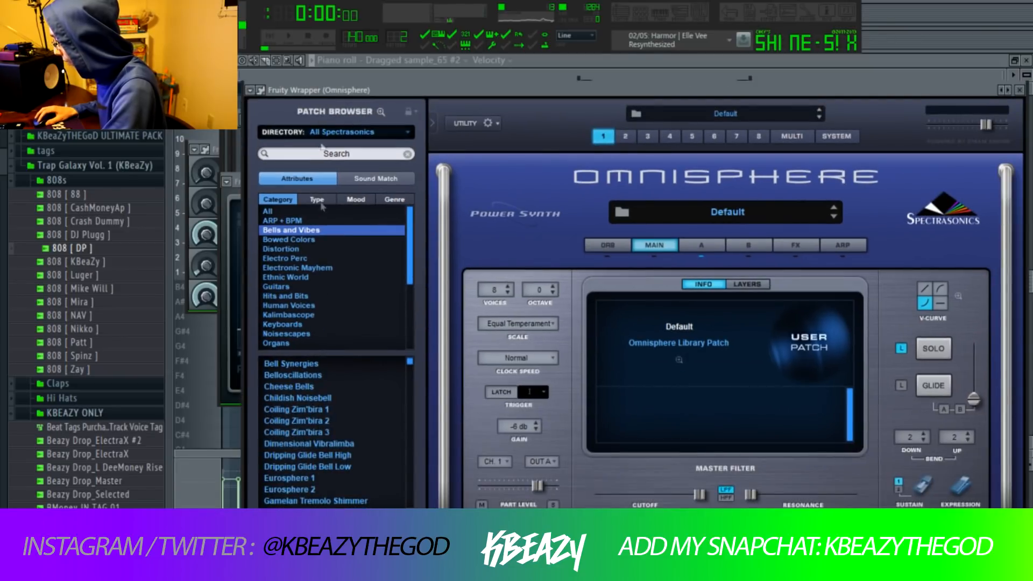
left_click(325, 428)
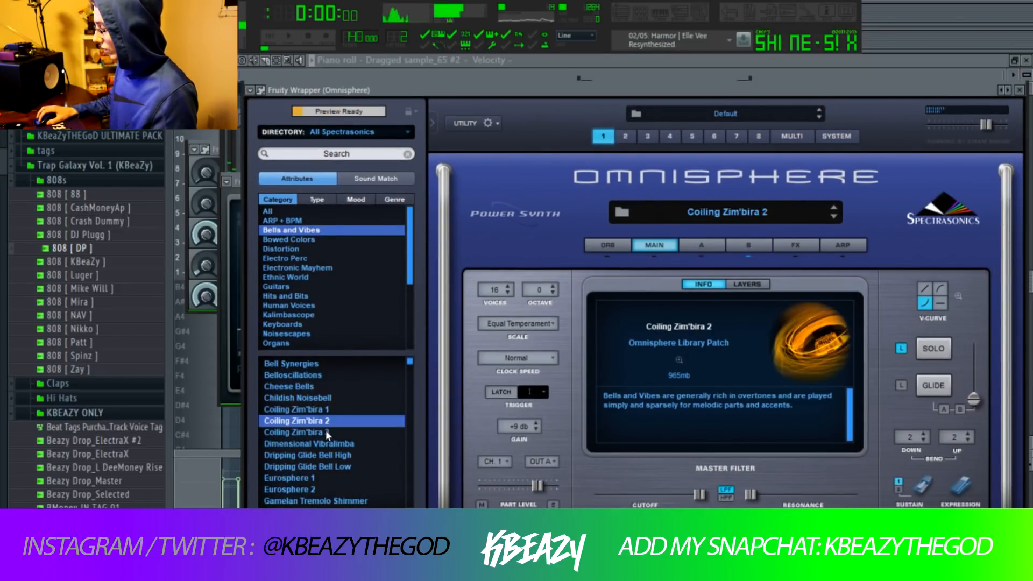
Step: Show the Omnisphere channel in the piano roll with the tempo at 160 BPM and a short D5 note at the start of bar 1
left_click(658, 15)
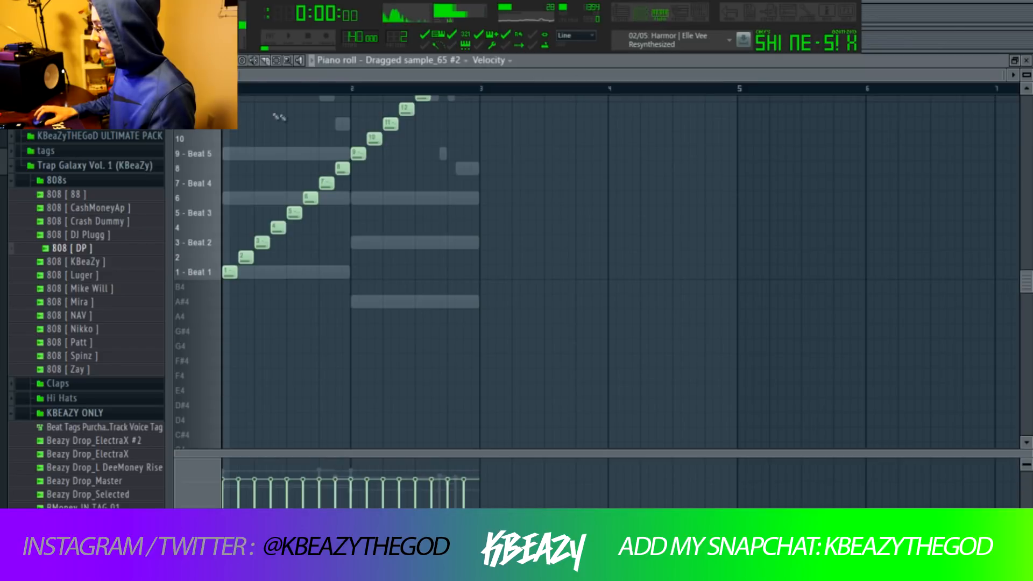
left_click(421, 64)
scroll(401, 35, "up", 1)
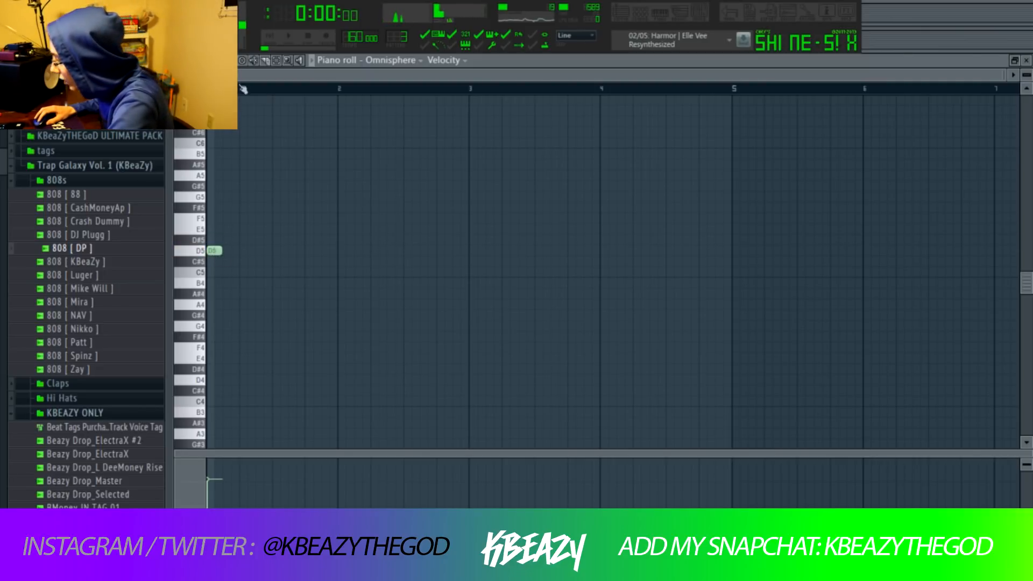
left_click(253, 60)
left_click(251, 252)
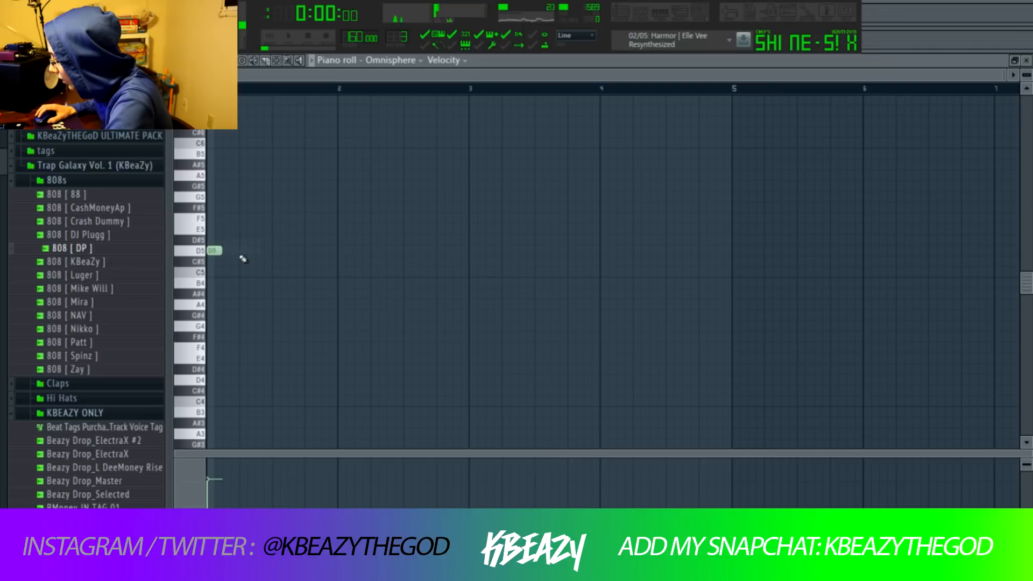
Step: Add short A#5, C5 and A5 notes following the D5 in bar 1 while playing the pattern
left_click(223, 175)
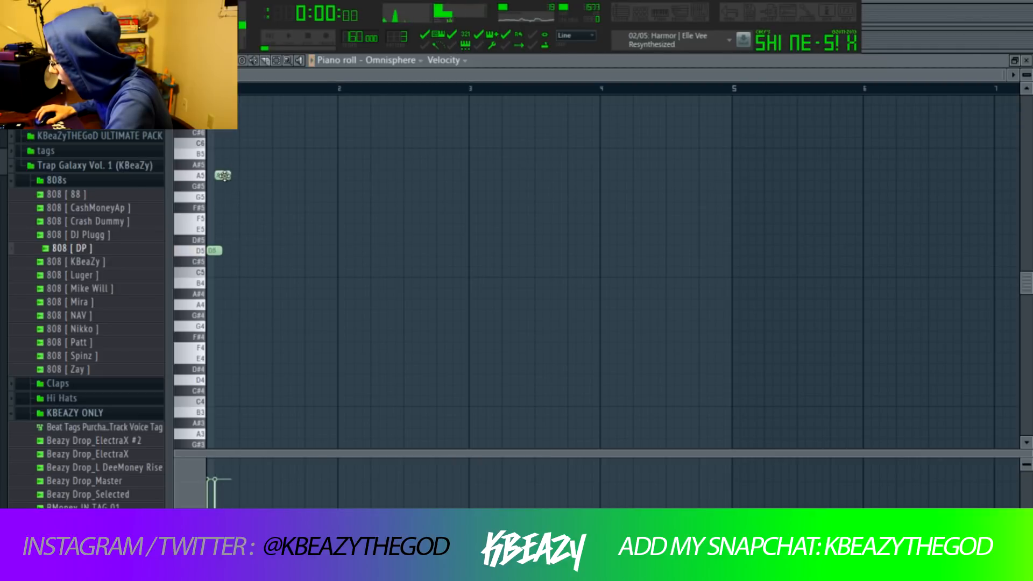
left_click(230, 165)
key("space")
left_click(263, 272)
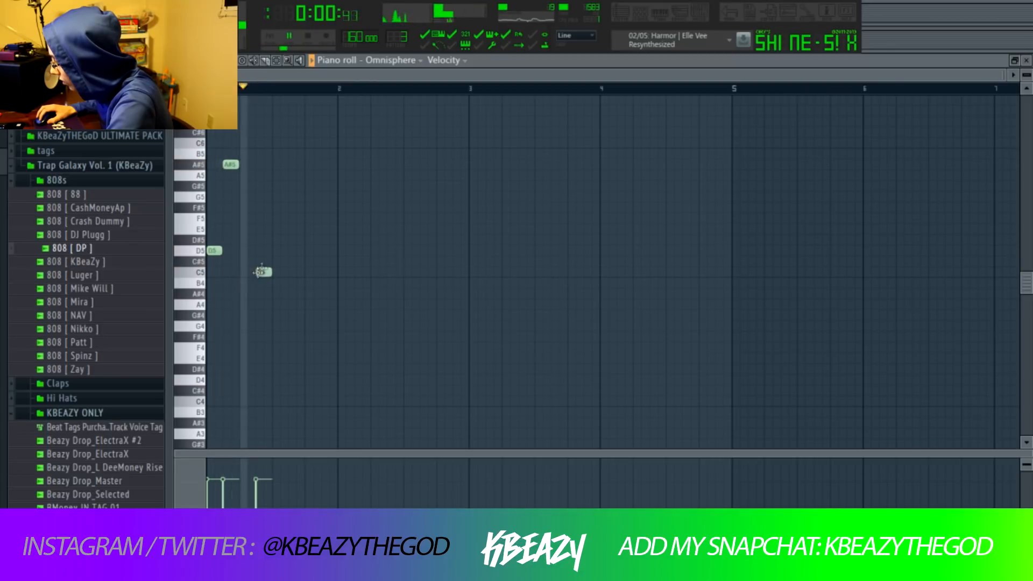
left_click(279, 174)
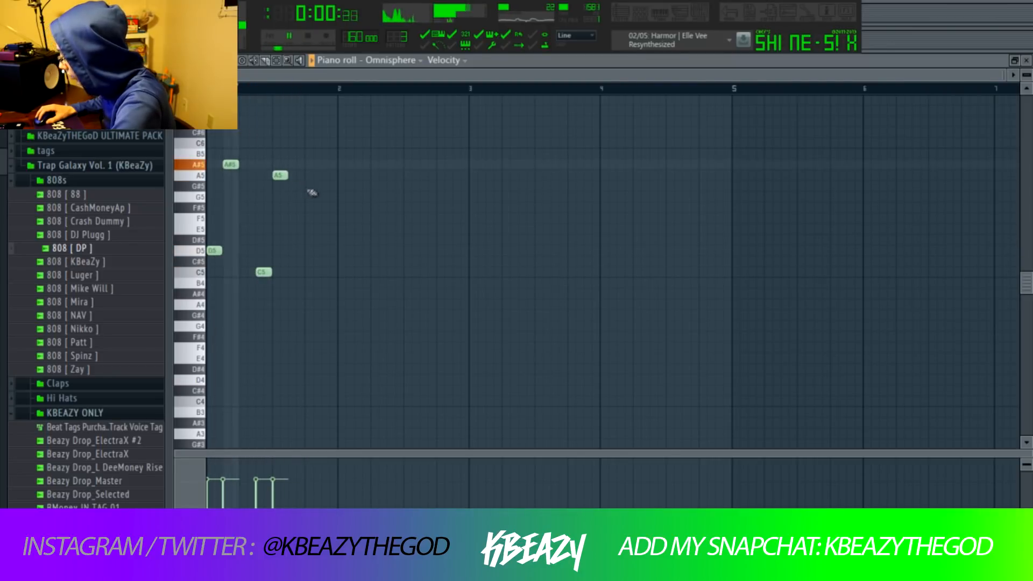
Step: Duplicate the four bar 1 notes into bar 2 and add a short C6 note just before bar 2
key("ctrl+a")
key("ctrl+b")
left_click_drag(315, 166, 321, 140)
left_click(369, 210, "ctrl")
left_click(311, 154)
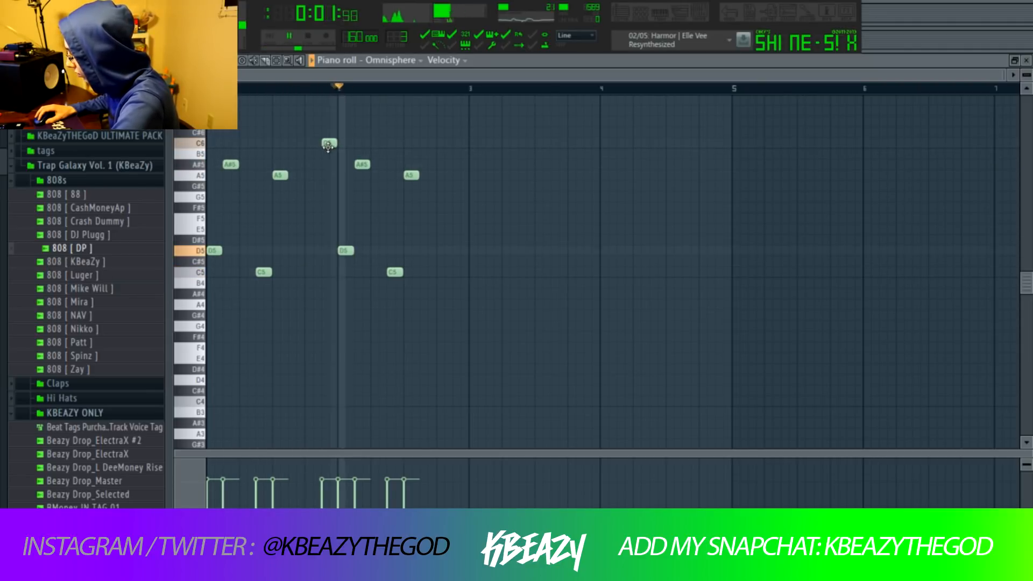
Step: Duplicate the two-bar melody, align the copy with the start of bar 3, and stop playback
key("ctrl+b")
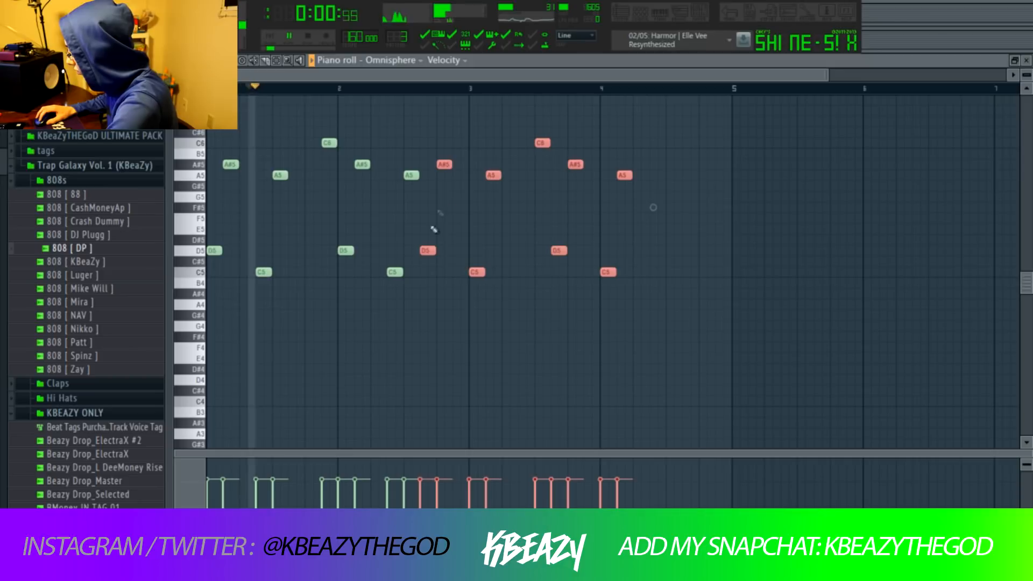
left_click_drag(425, 246, 475, 240)
left_click(519, 231)
key("space")
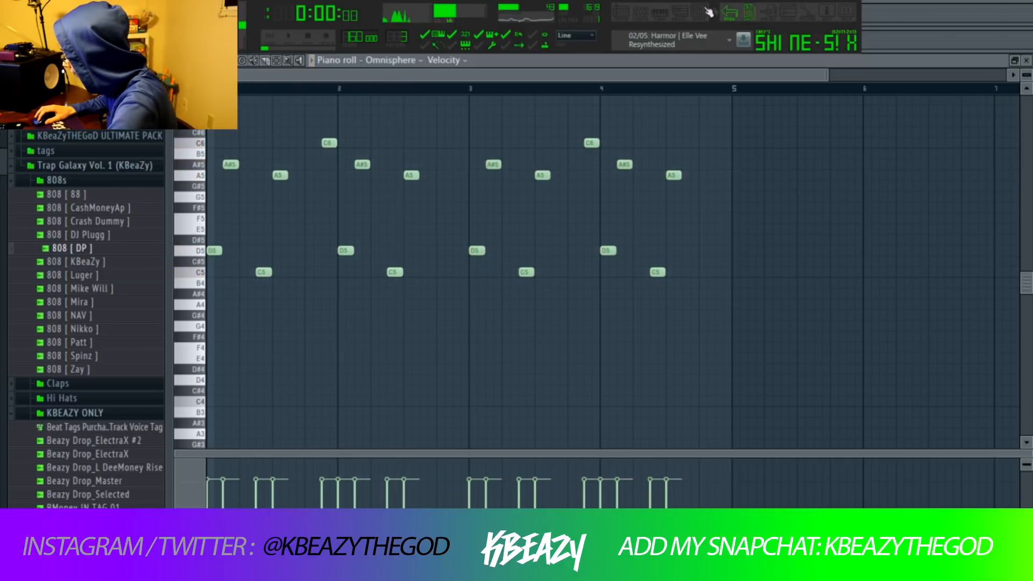
Step: Load Edison on the Omnisphere mixer insert, set it to record on play, and record the melody
left_click(699, 12)
left_click(407, 198)
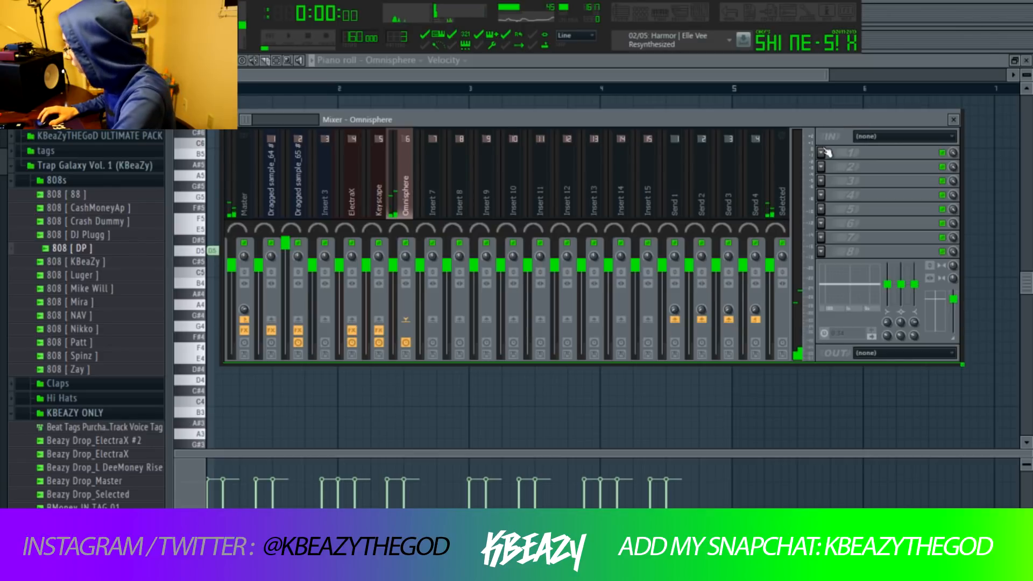
left_click(827, 157)
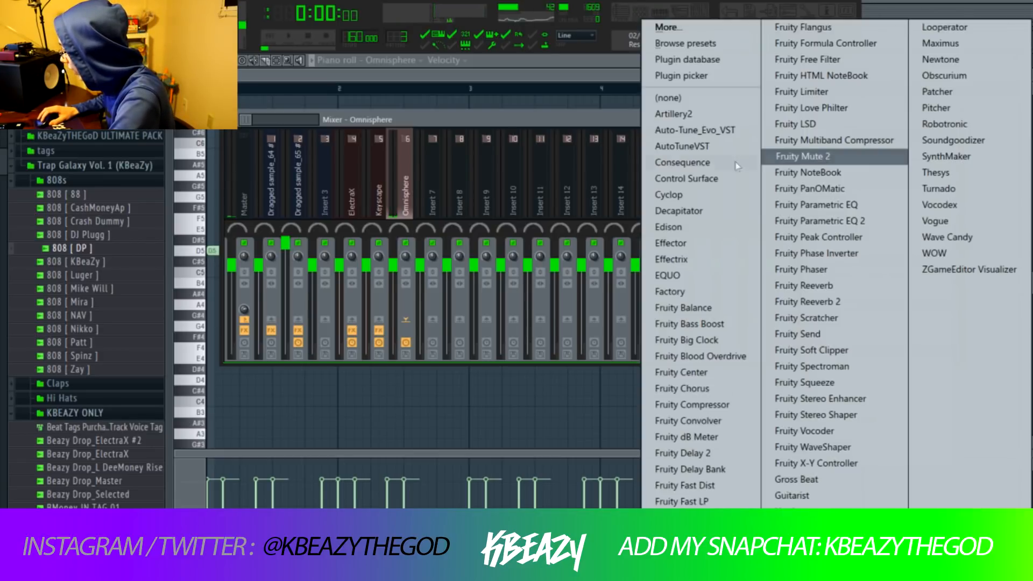
left_click(618, 223)
left_click(332, 175)
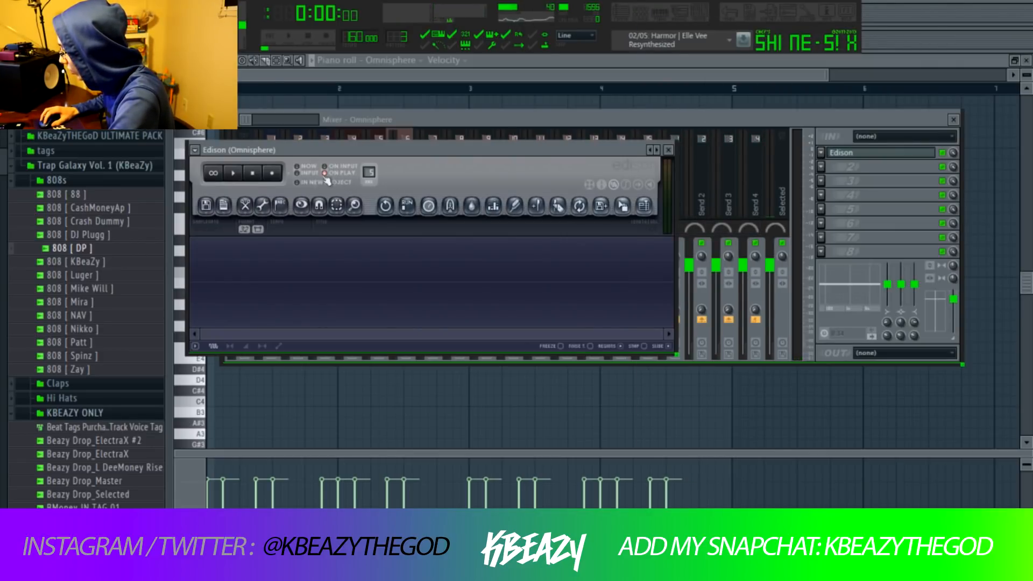
left_click(290, 36)
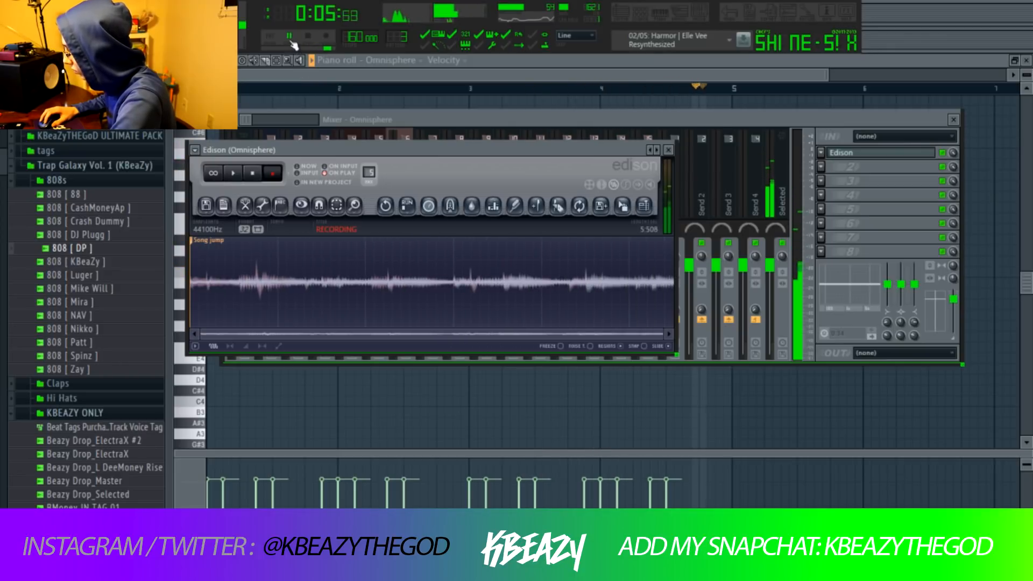
Step: Send the Edison recording to the playlist as an audio clip, clear Track 1, and move the Dragged sample_66 clip onto it
left_click(288, 204)
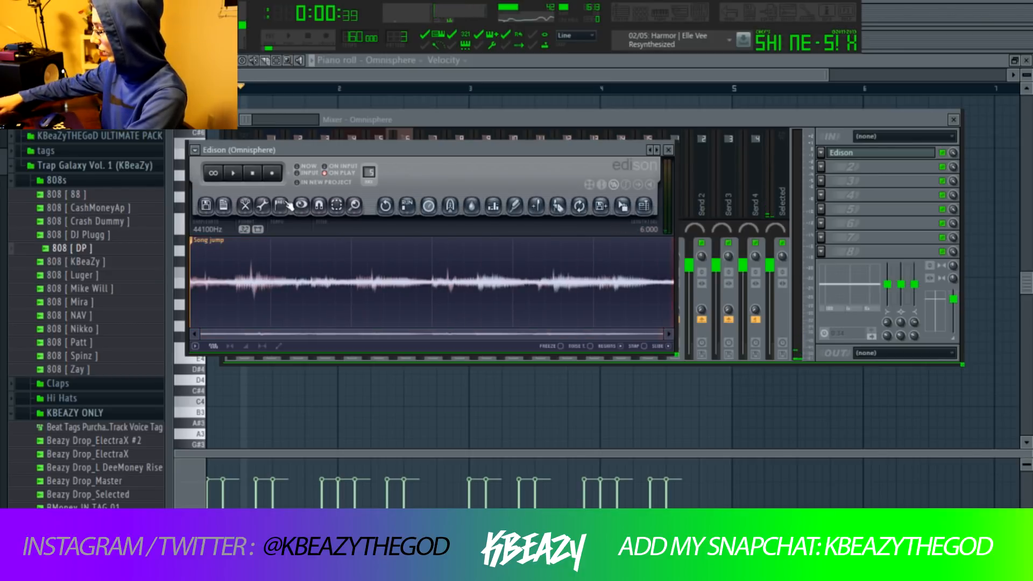
left_click(647, 13)
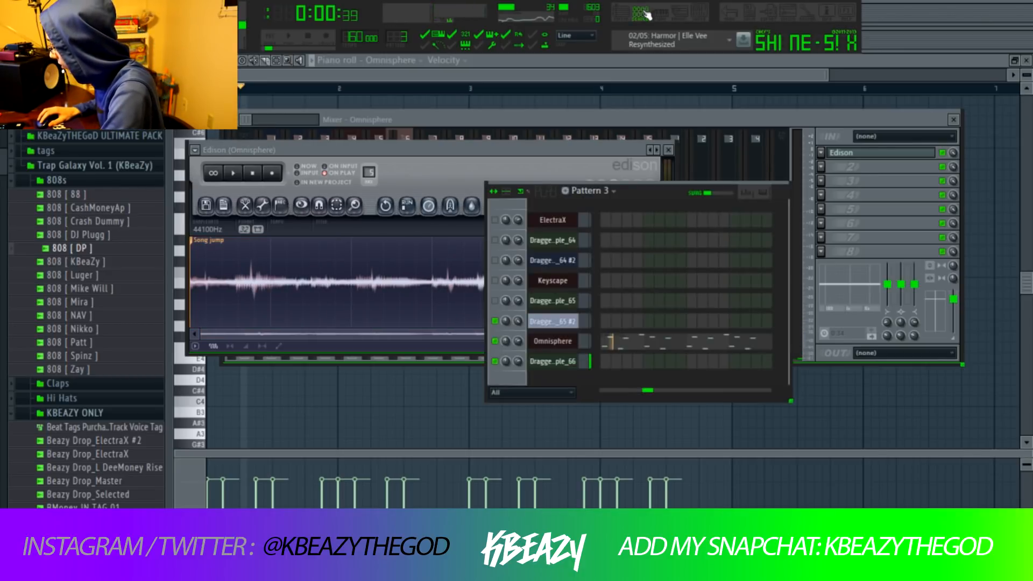
left_click(622, 14)
right_click(319, 137)
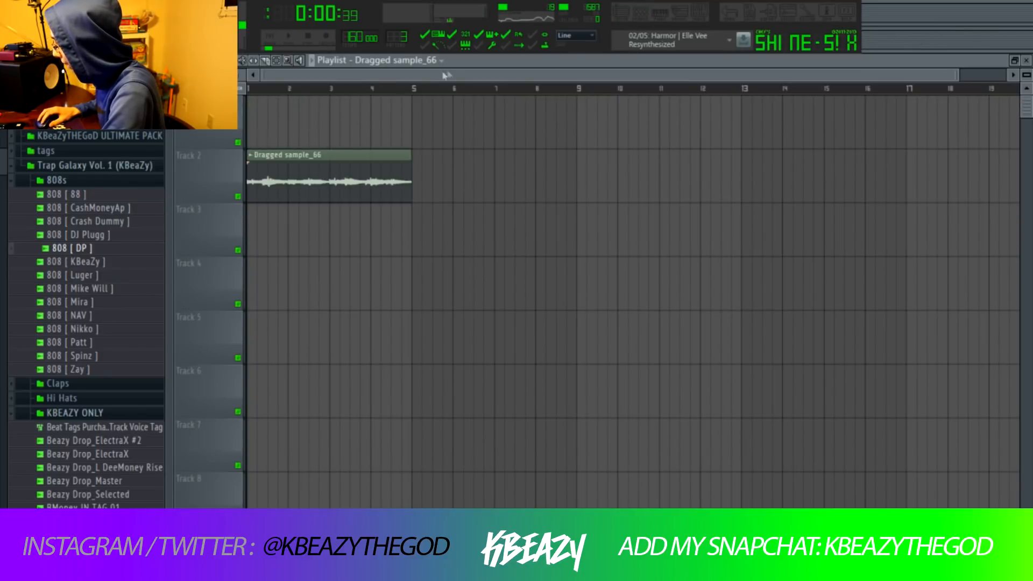
left_click_drag(352, 171, 351, 121)
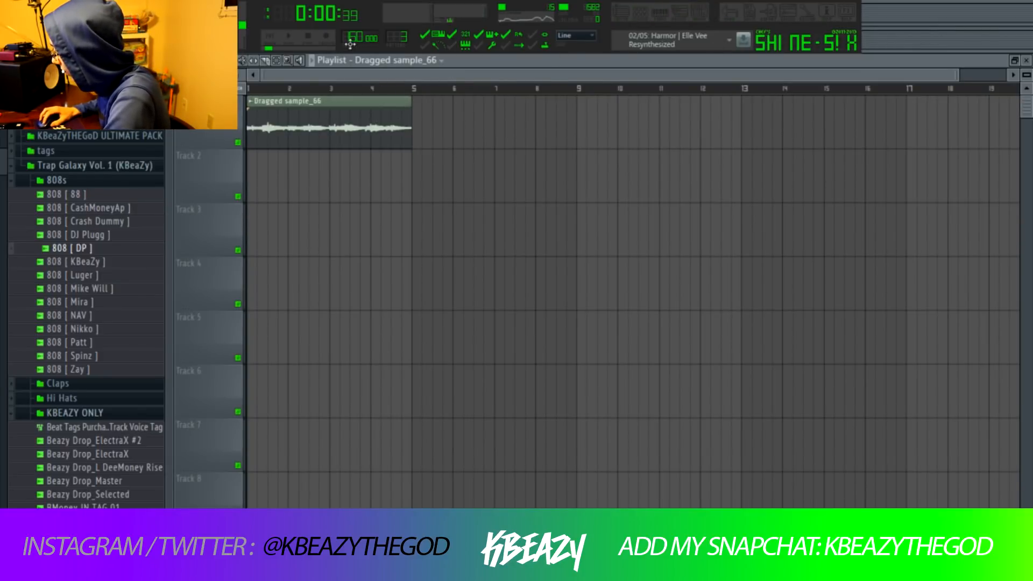
Step: Play back the Dragged sample_66 clip with the mixer shown and select the empty Insert 7
key("space")
key("F9")
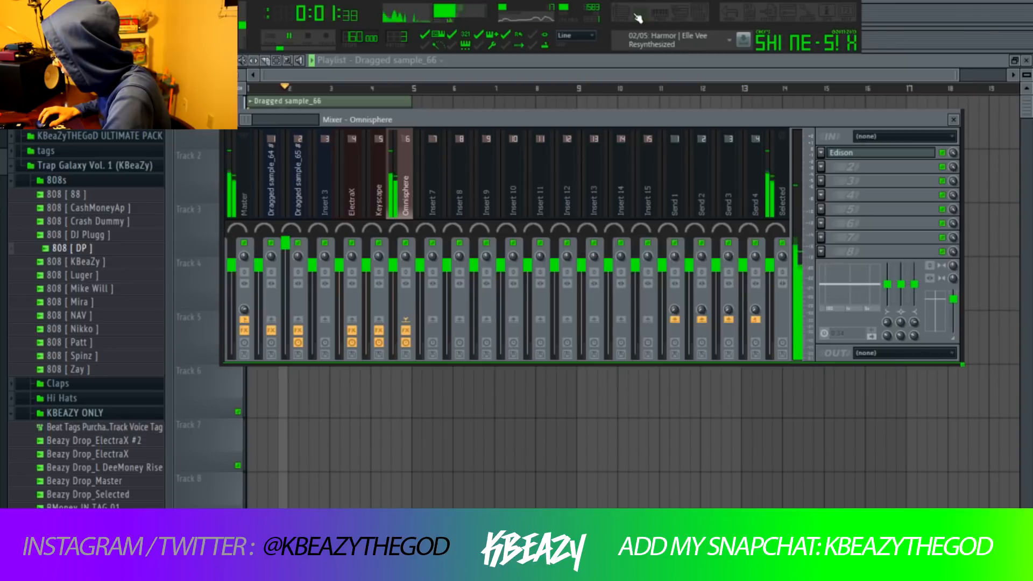
key("F6")
left_click(429, 192)
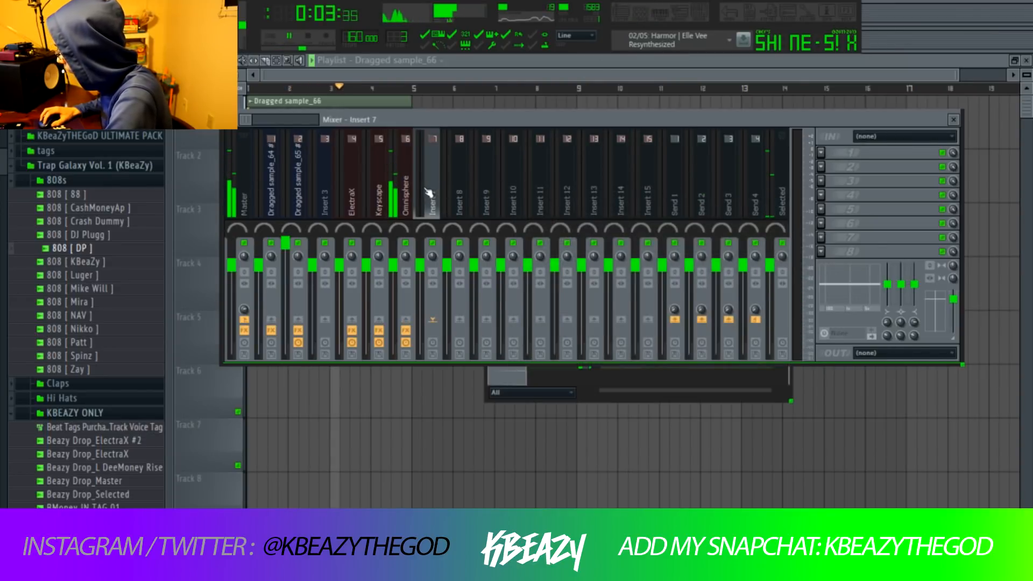
key("space")
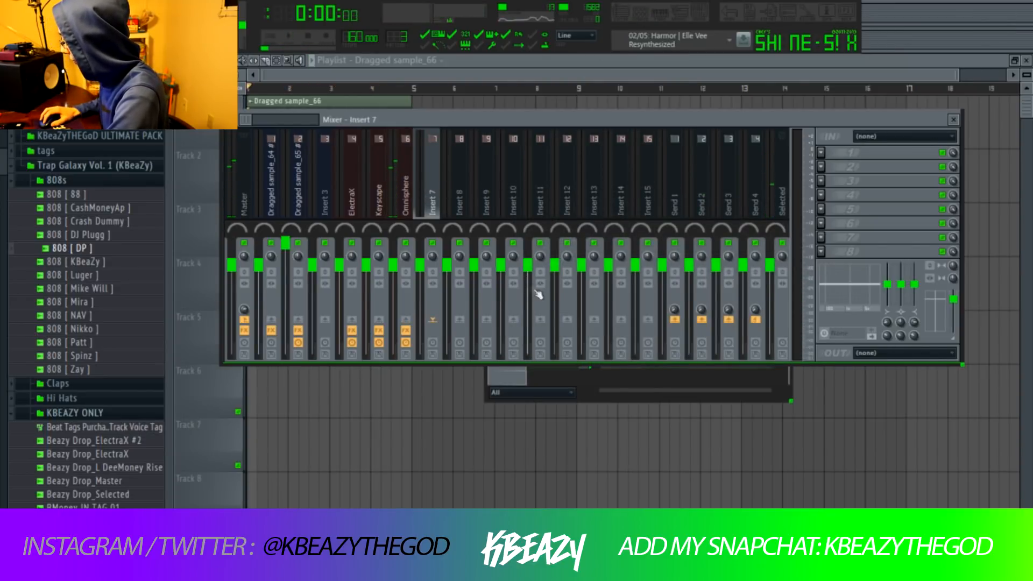
Step: Add a Fruity Slicer channel to Pattern 3 and load Dragged sample_66 into it
left_click(551, 389)
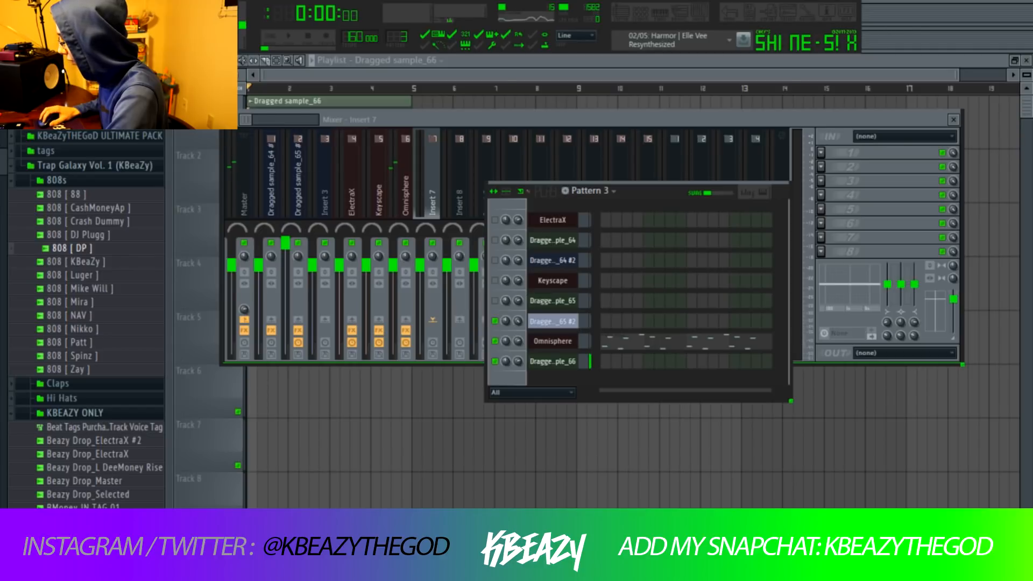
left_click(68, 7)
mouse_move(91, 21)
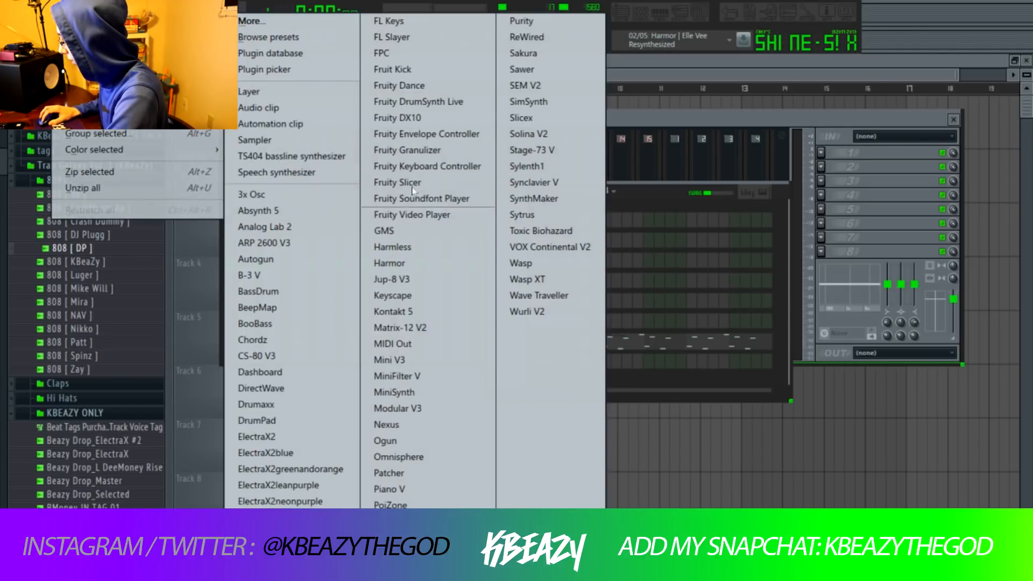
left_click(421, 183)
left_click(566, 363)
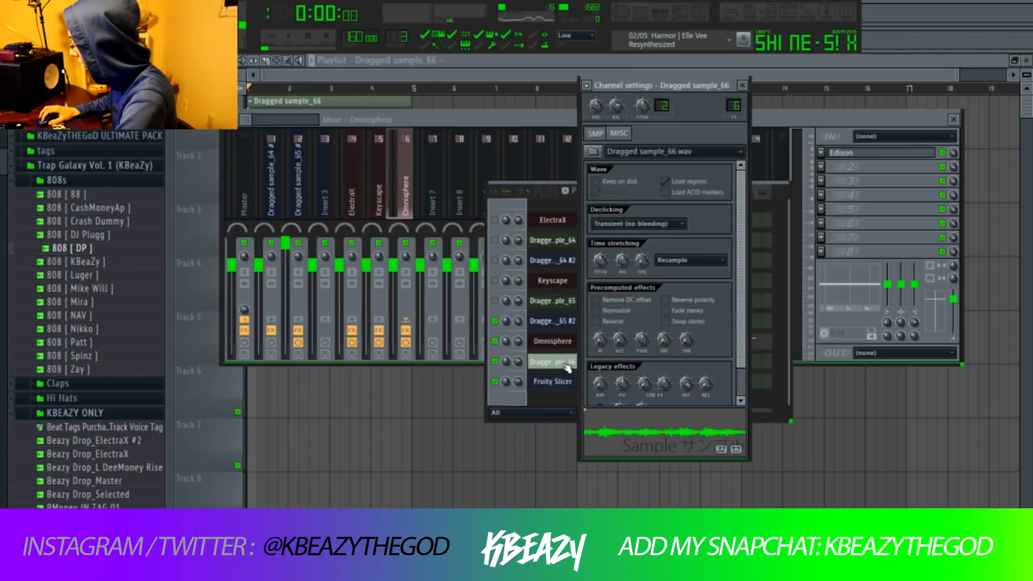
left_click_drag(696, 450, 550, 384)
Step: Solo the Dragged sample_66 #2 slicer channel and slice its sample at every 1/4 beat
right_click(496, 341)
left_click(520, 349)
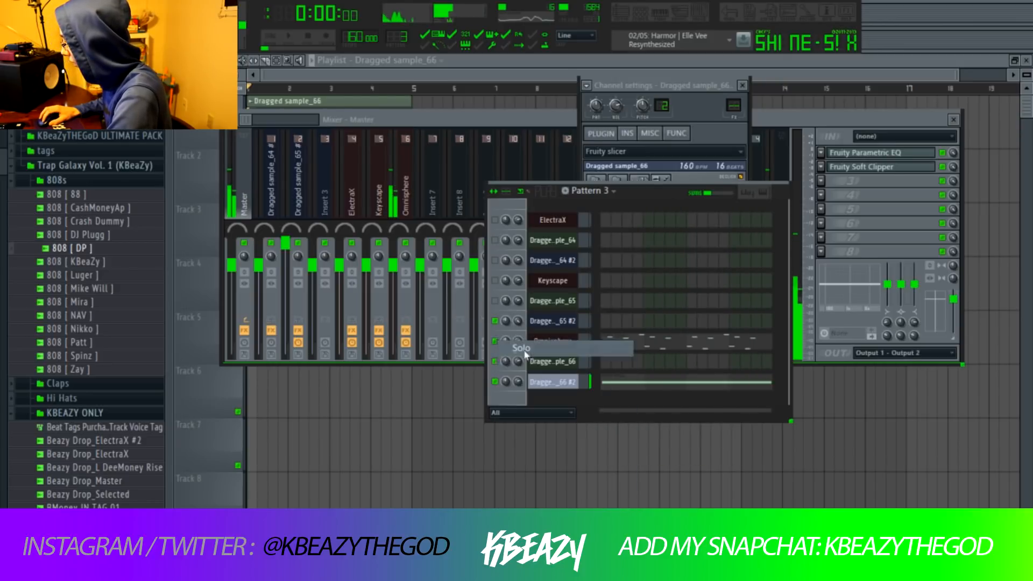
left_click(704, 145)
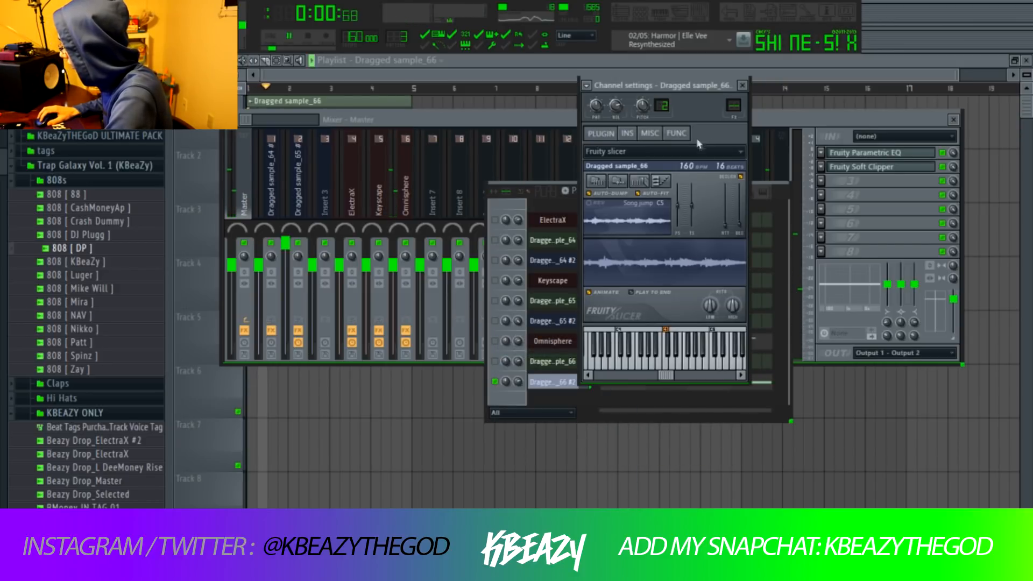
left_click(642, 183)
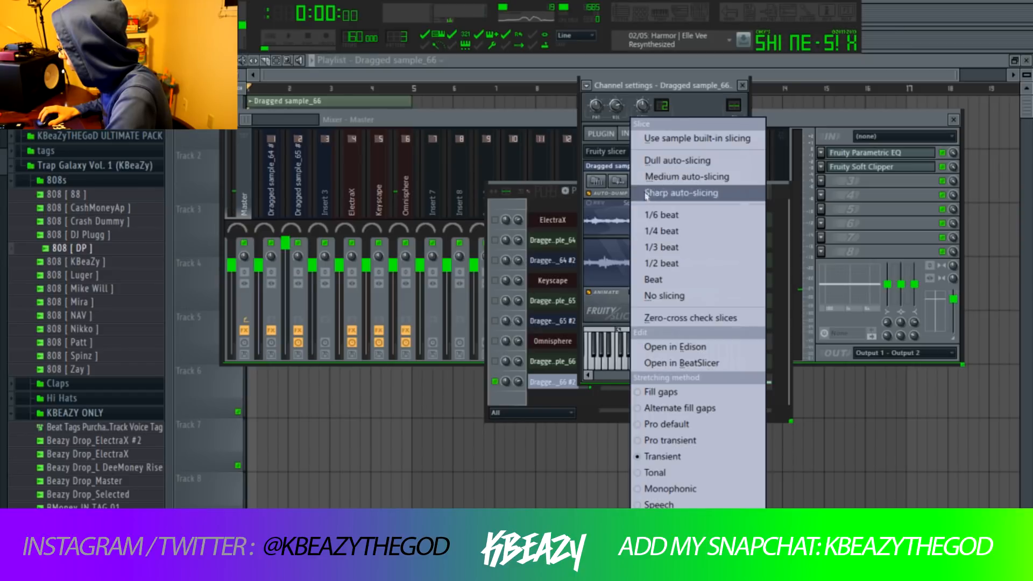
left_click(662, 263)
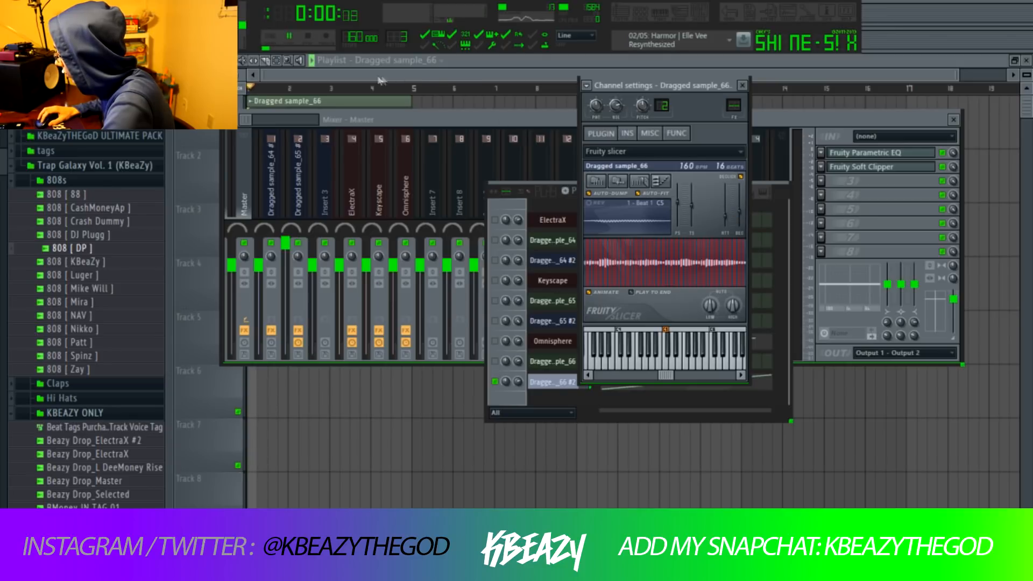
Step: Show the slice notes of Dragged sample_66 #2 in the piano roll and play them back
left_click(661, 18)
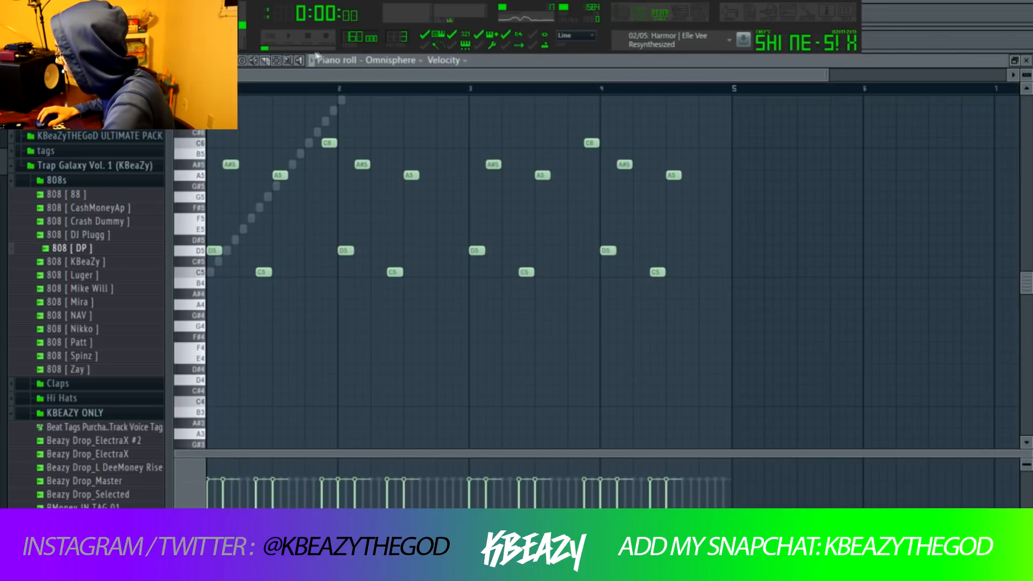
left_click(370, 62)
left_click(415, 228)
key("space")
left_click_drag(829, 75, 1011, 76)
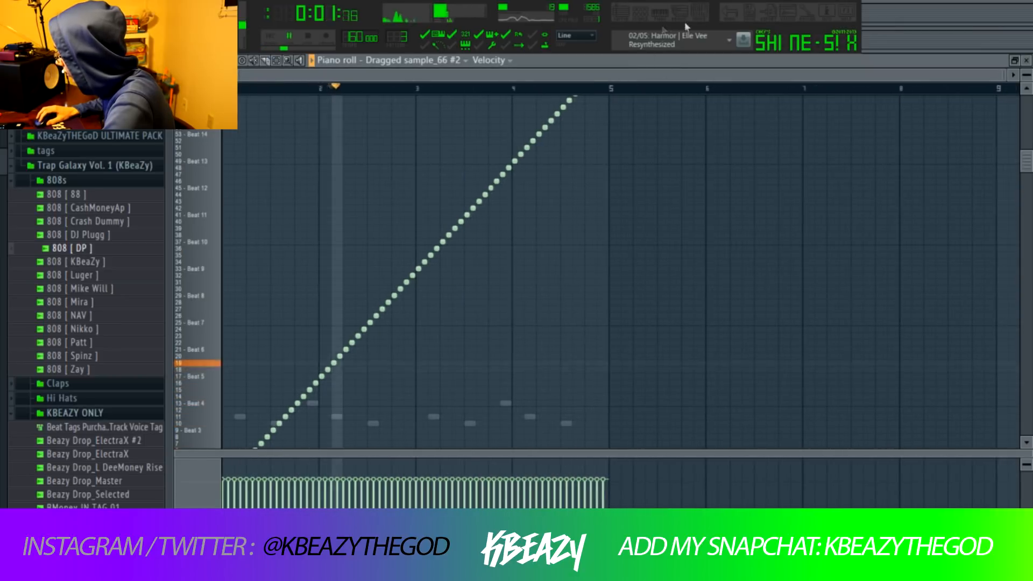
Step: Route the Dragged sample_66 #2 slicer channel to Insert 7 and move that insert beside Dragged sample_65 #2 at position 3
left_click(698, 14)
left_click(430, 186)
key("ctrl+l")
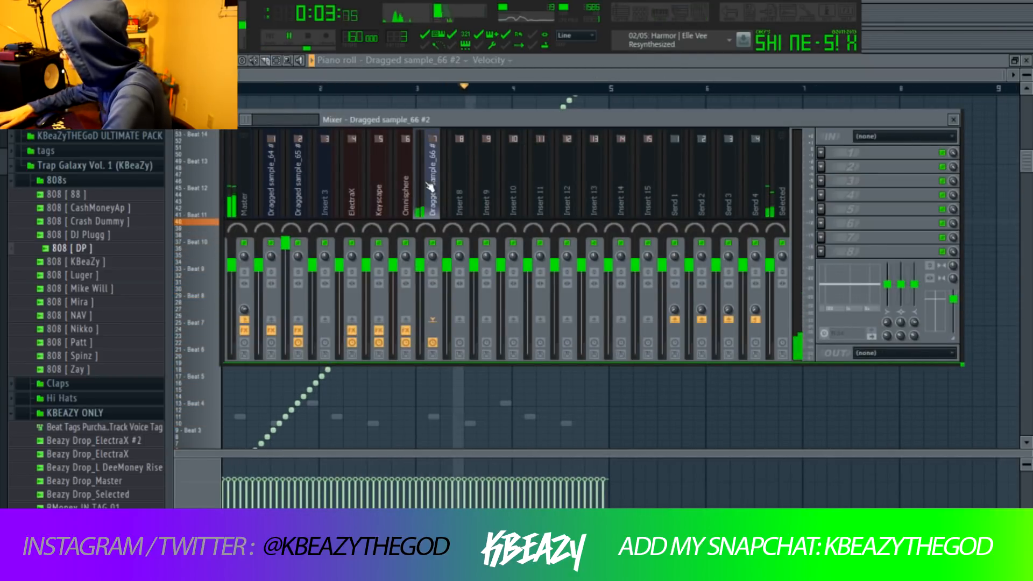
key("alt+Left")
key("alt+Left")
key("alt+Left")
key("alt+Left")
key("space")
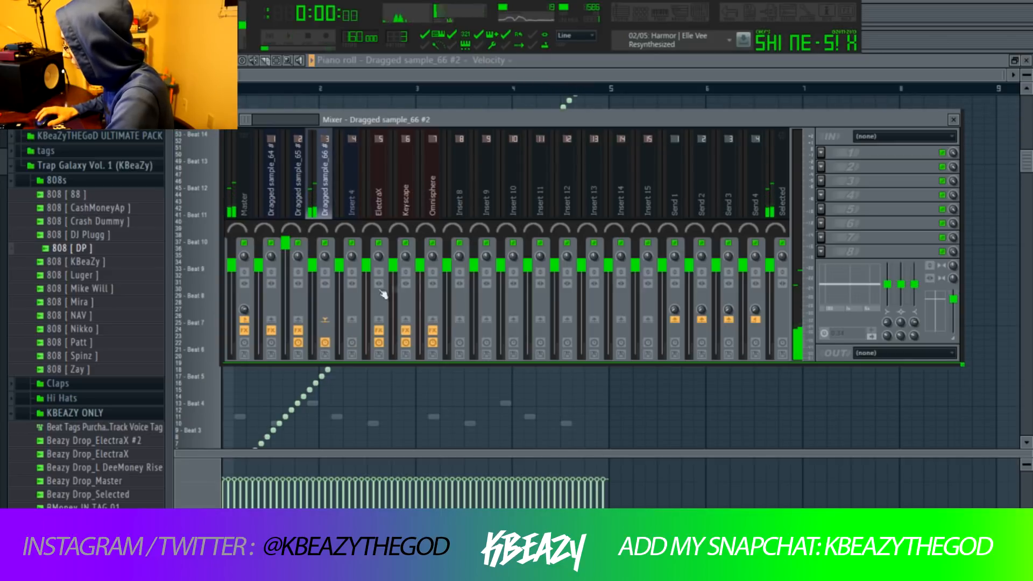
Step: Raise the Dragged sample_66 #2 insert's volume to match the Dragged sample_65 #2 insert and start playback
left_click(298, 256)
right_click(300, 259)
left_click(304, 266)
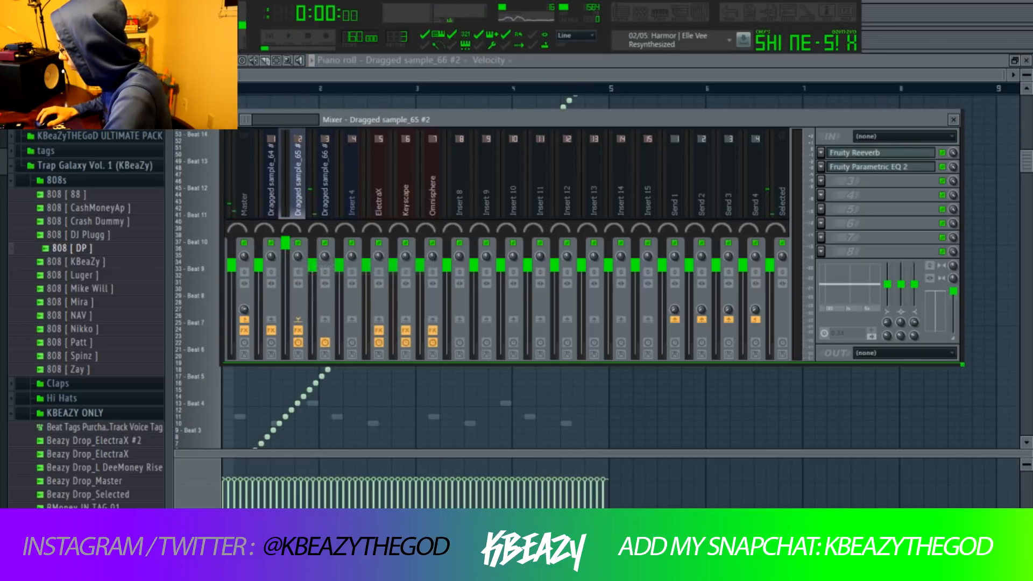
left_click_drag(313, 267, 314, 242)
key("space")
Step: Re-slice the Dragged sample_66 #2 sample in Fruity Slicer at every 1/2 beat and play the result
left_click(638, 18)
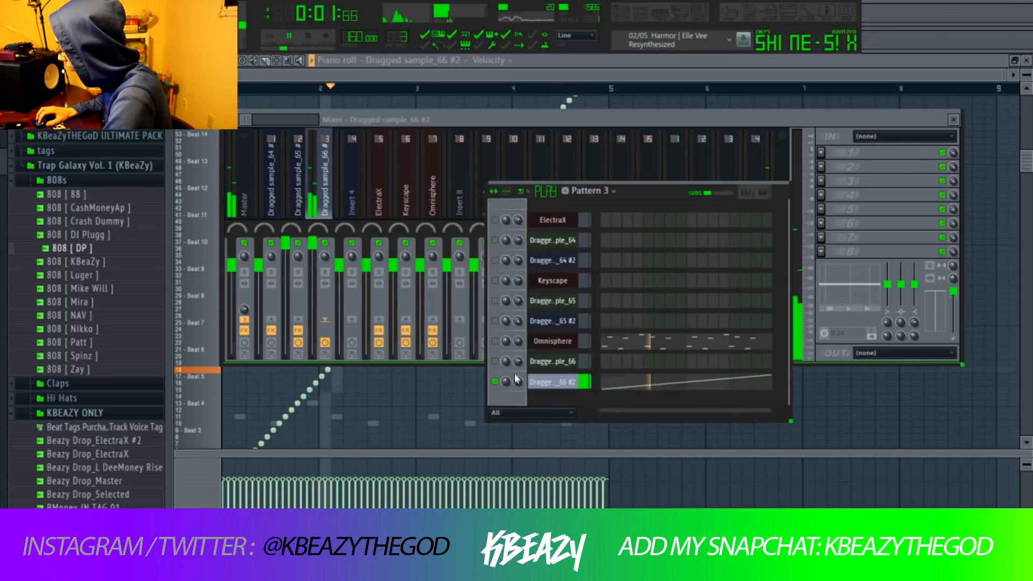
left_click(554, 381)
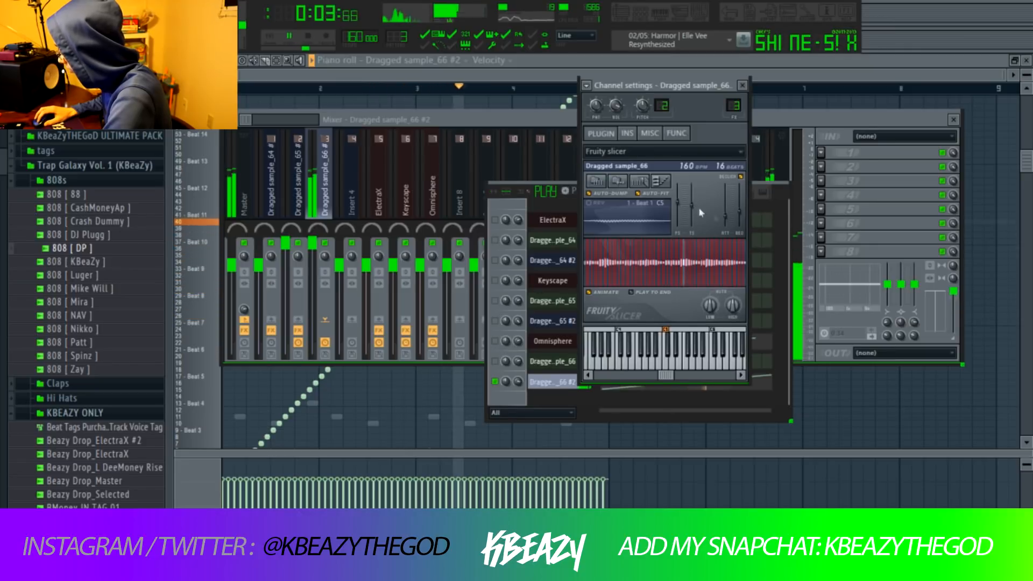
key("space")
left_click(642, 181)
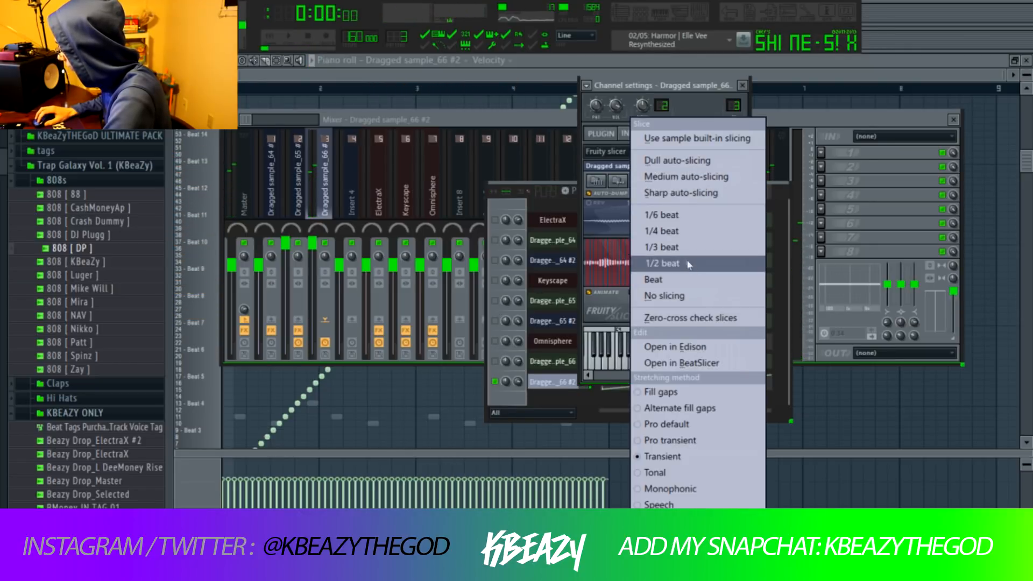
left_click(671, 260)
key("space")
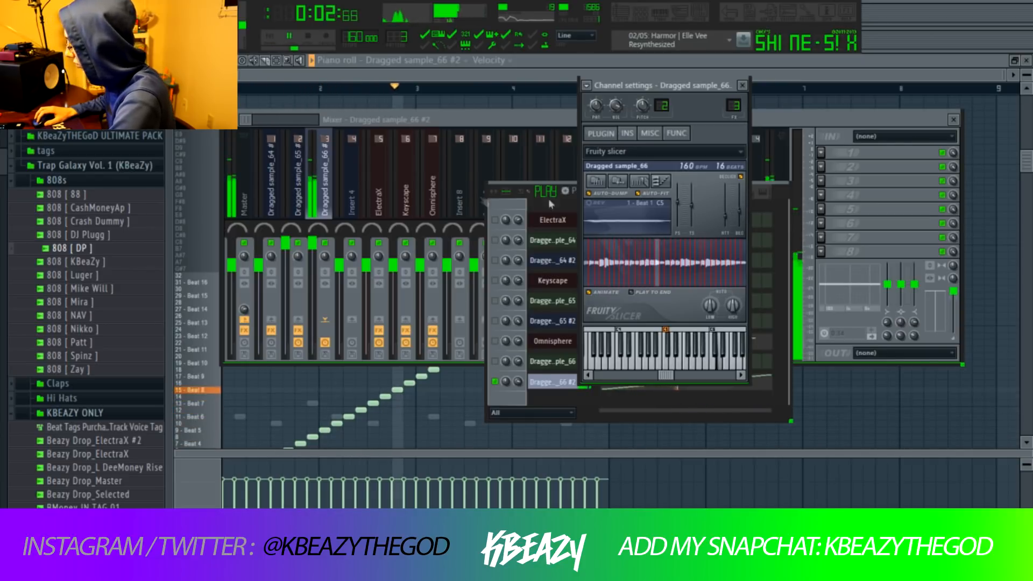
Step: Add Fruity Reeverb 2 at a reduced mix level to the Dragged sample_66 #2 insert and cut the insert's low EQ band
left_click(328, 189)
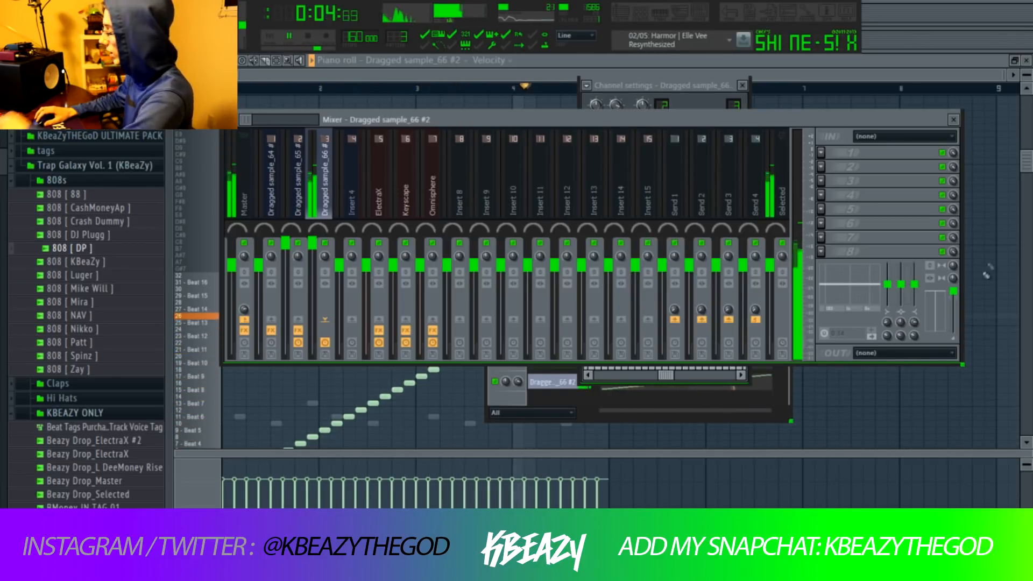
left_click(816, 162)
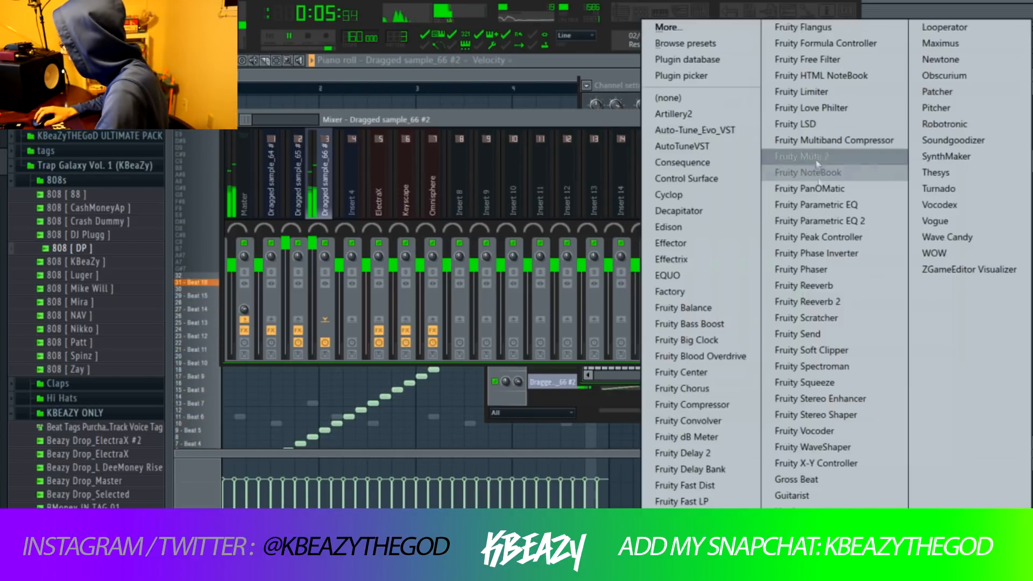
left_click(806, 301)
left_click_drag(953, 152, 953, 165)
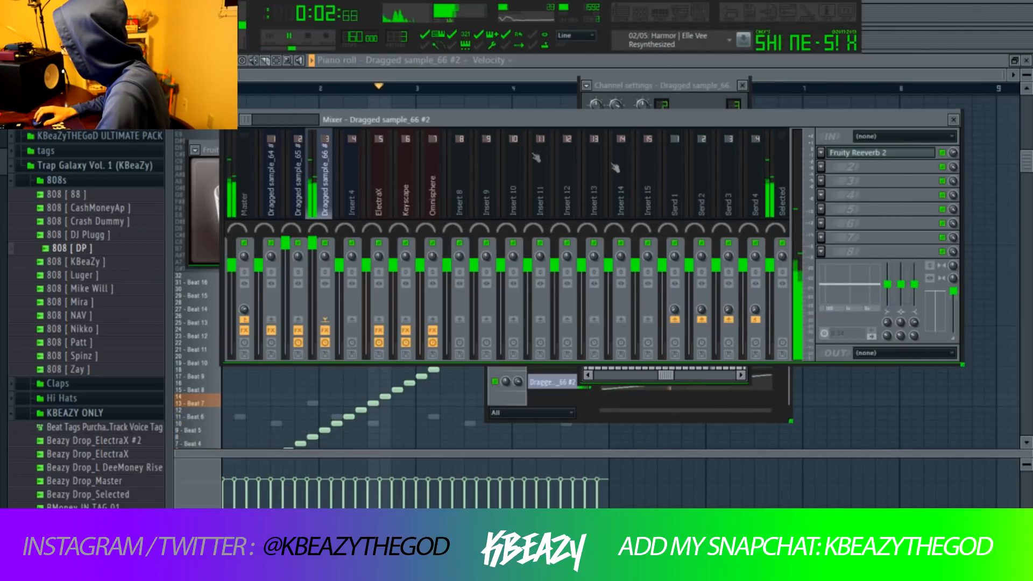
left_click_drag(887, 284, 887, 305)
Step: Collapse the 808s folder in the sample browser and hide the mixer
left_click(56, 179)
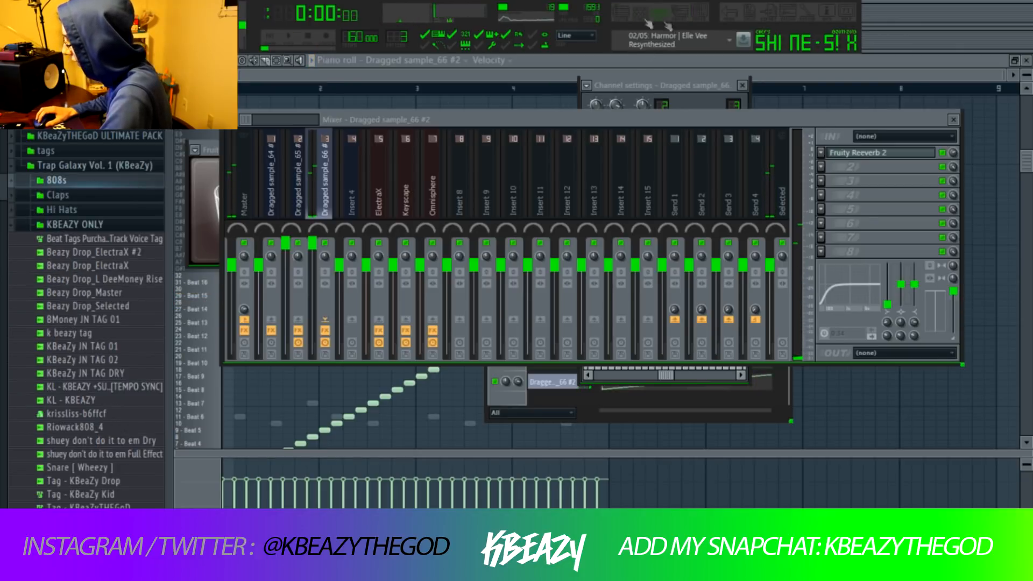
key("F9")
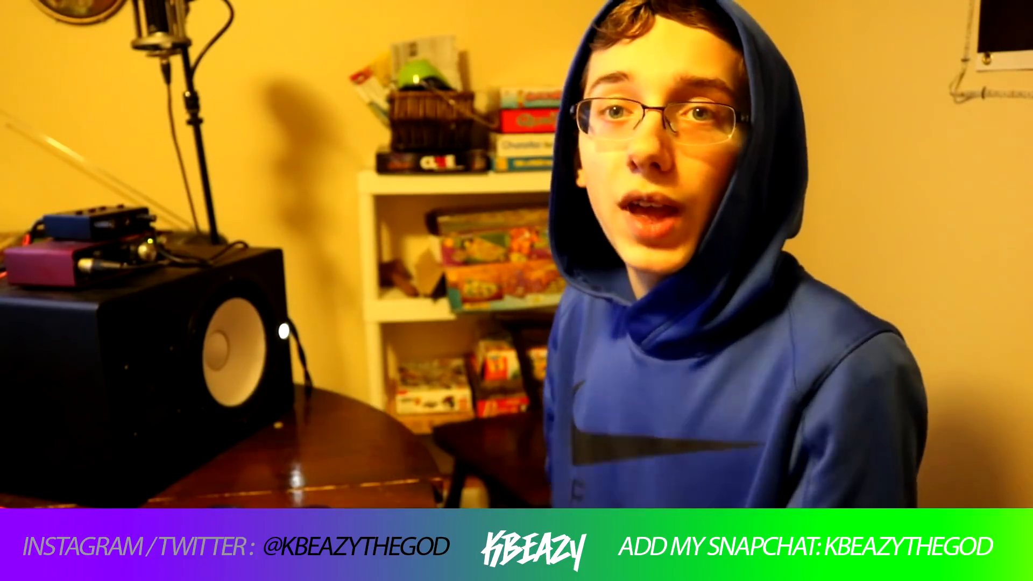